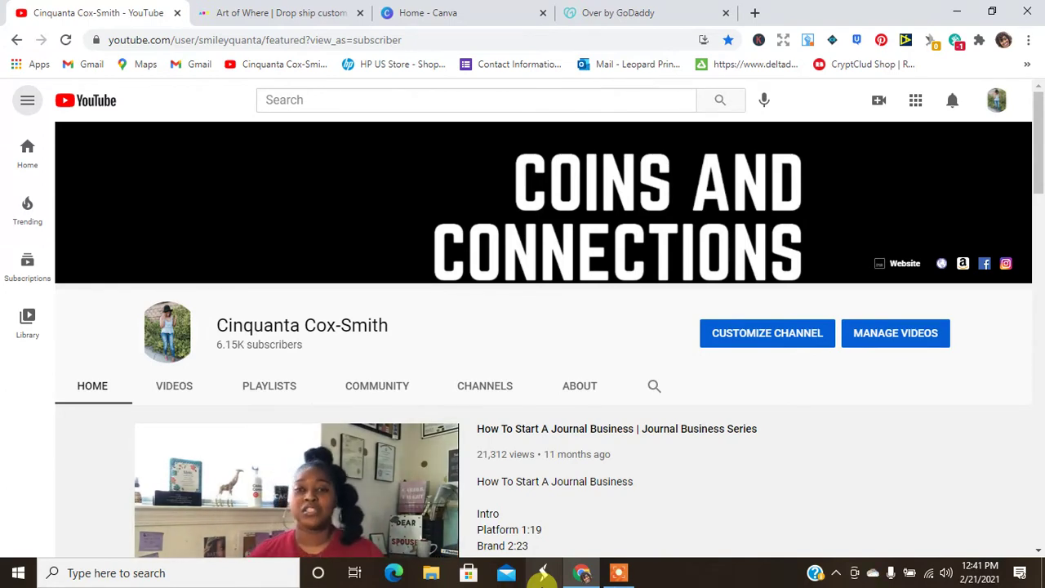
- View the YouTube channel home page as subscribers see it
left_click(626, 578)
left_click(541, 549)
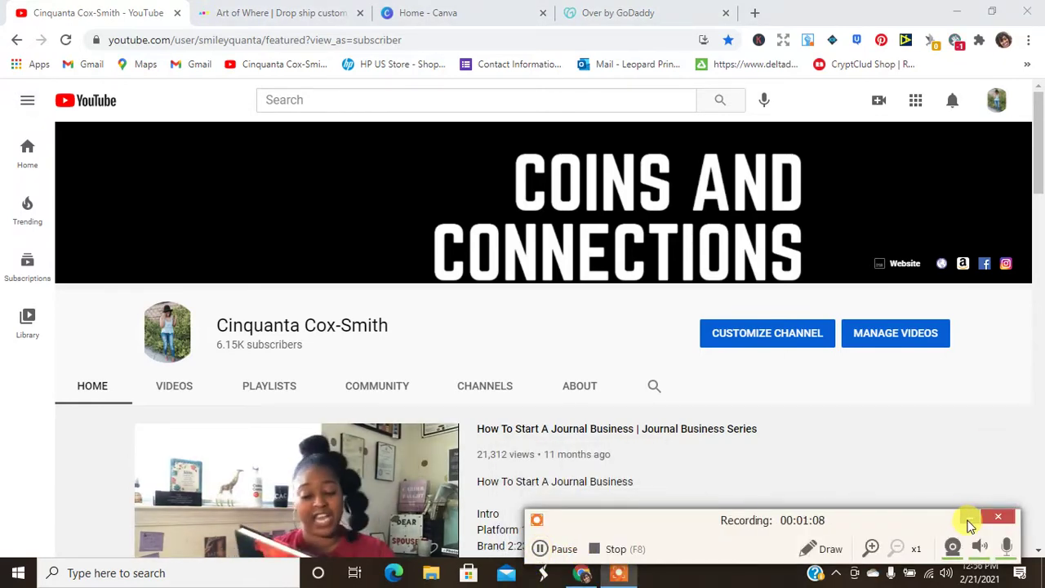
left_click(969, 517)
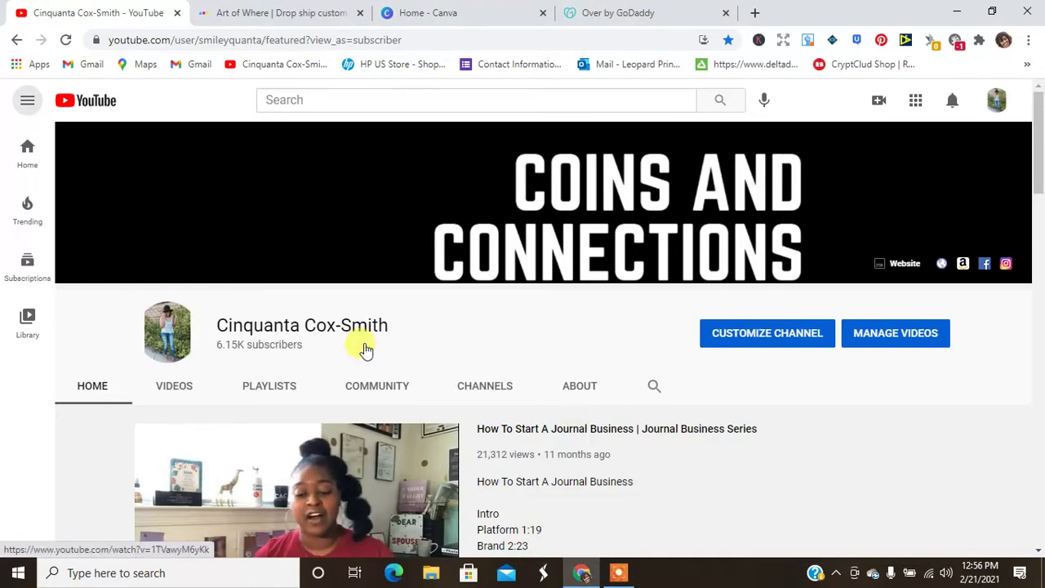
- Switch to Art of Where, browse the Products categories and launch the Design Lab
left_click(273, 12)
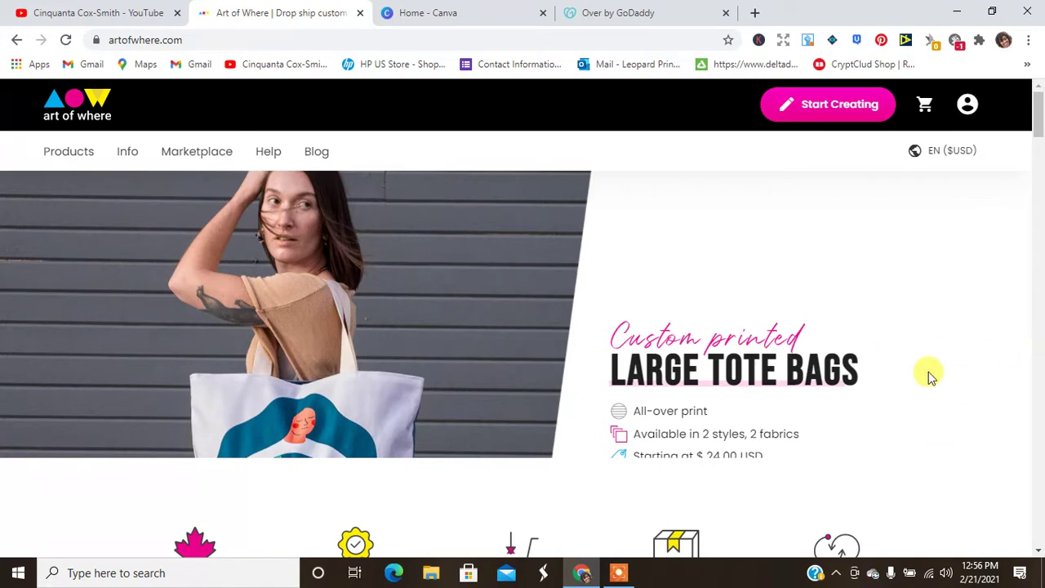
mouse_move(58, 156)
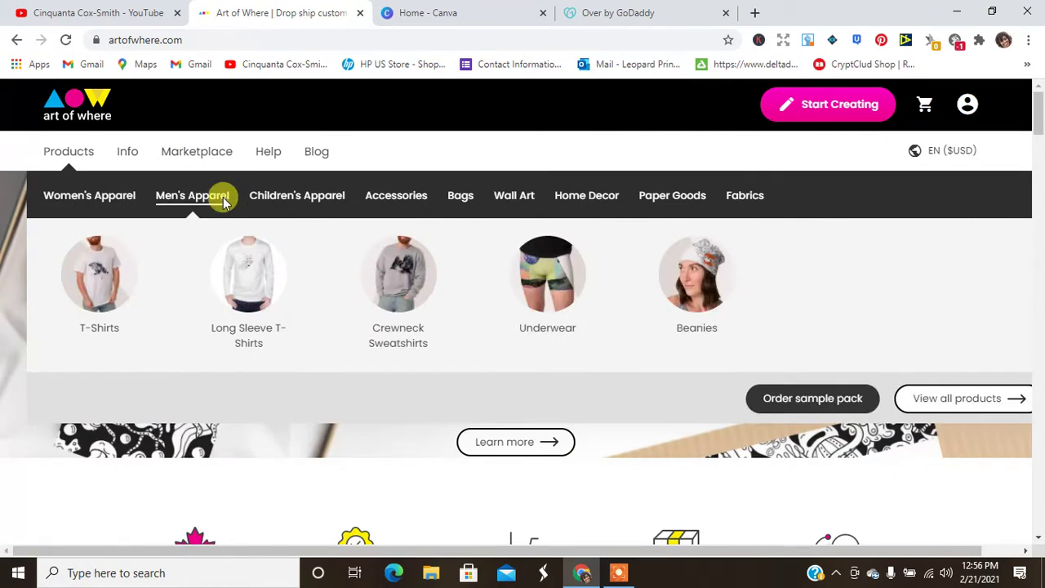
mouse_move(280, 196)
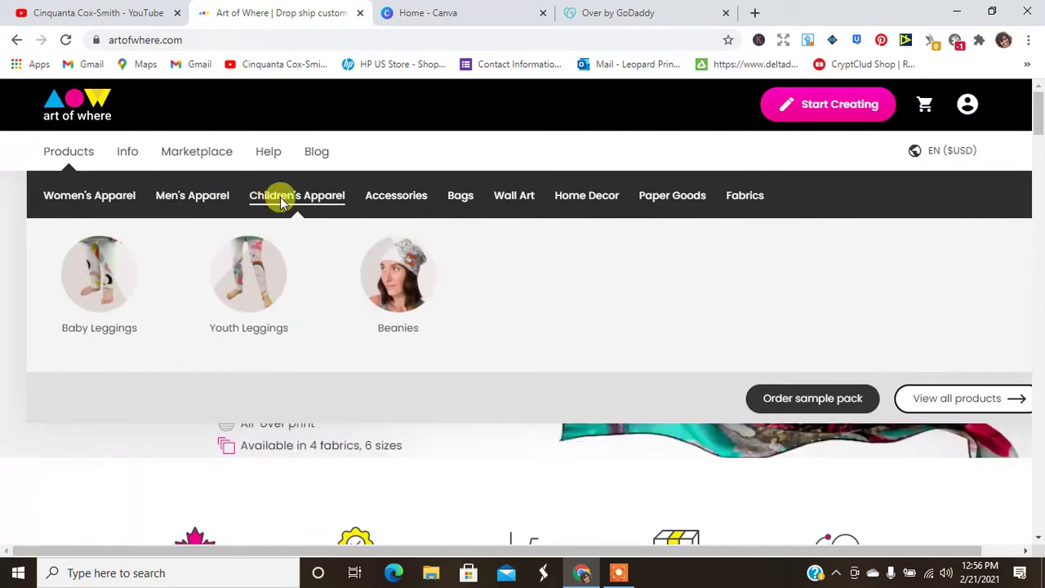
mouse_move(388, 199)
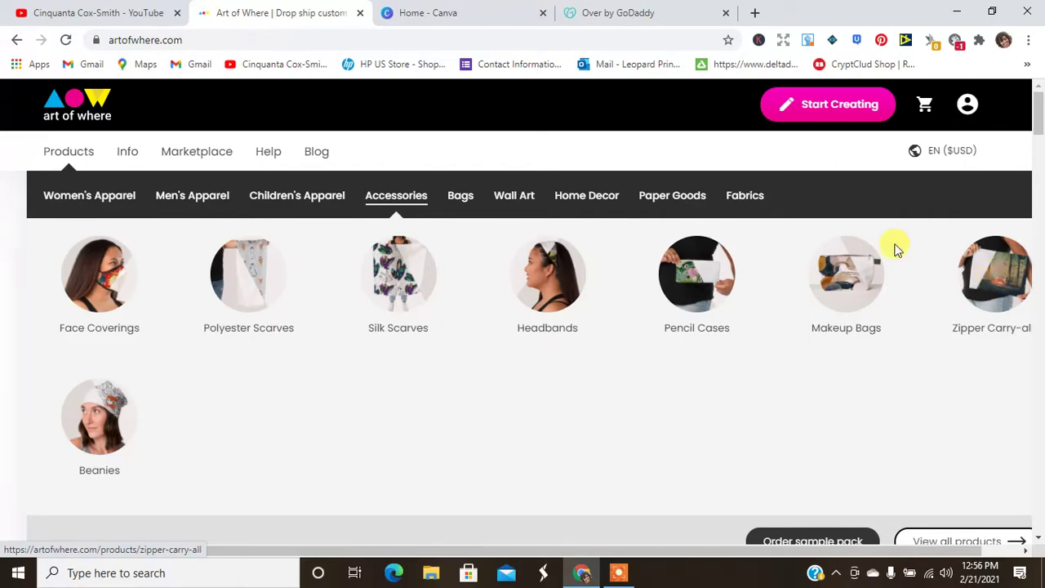
left_click(806, 117)
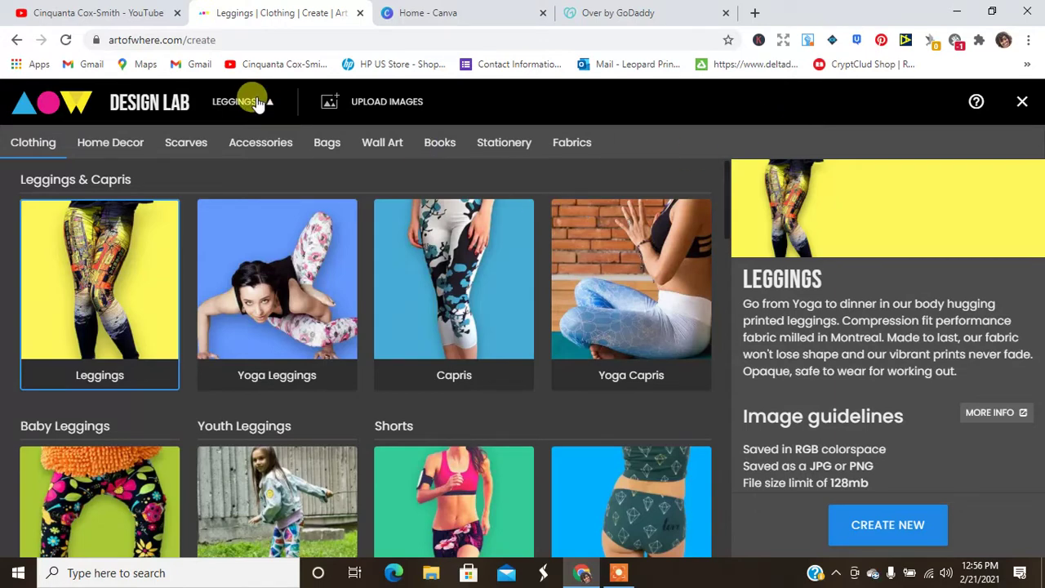
- Pick the Makeup Bag under Accessories to show its 2551px x 1679px per-side guidelines
left_click(262, 145)
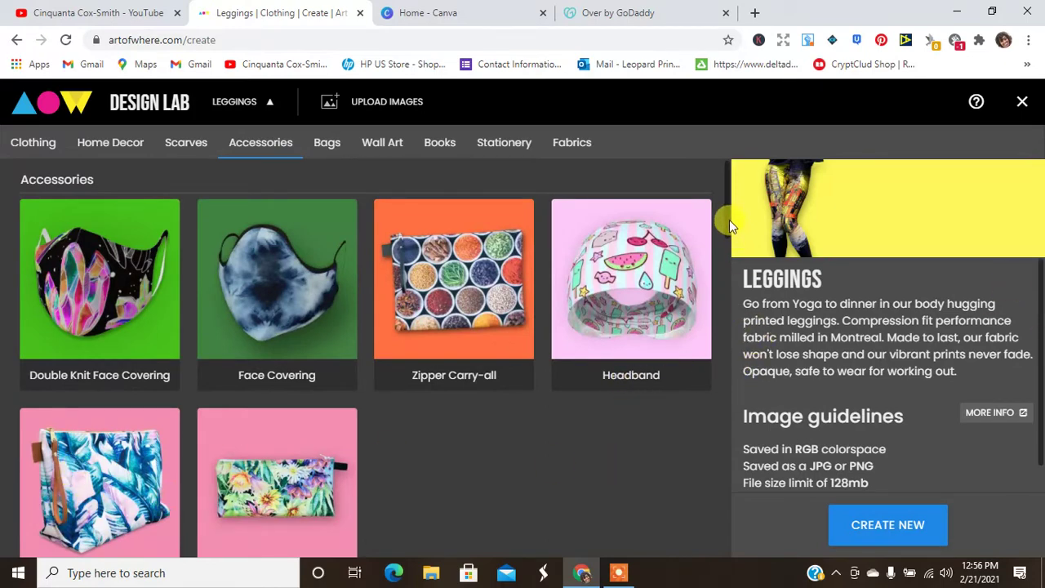
scroll(724, 321, "down", 1)
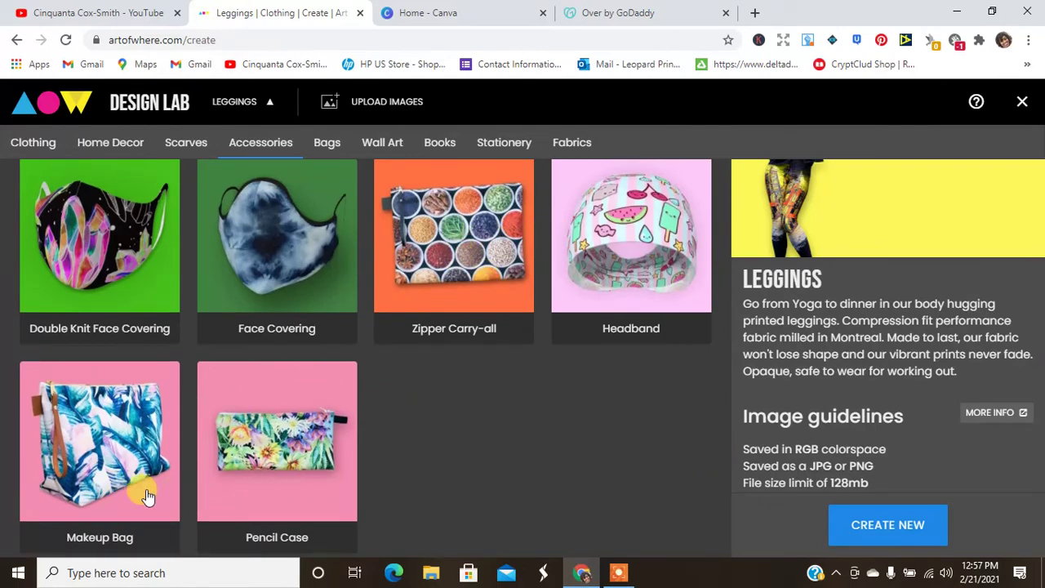
left_click(90, 454)
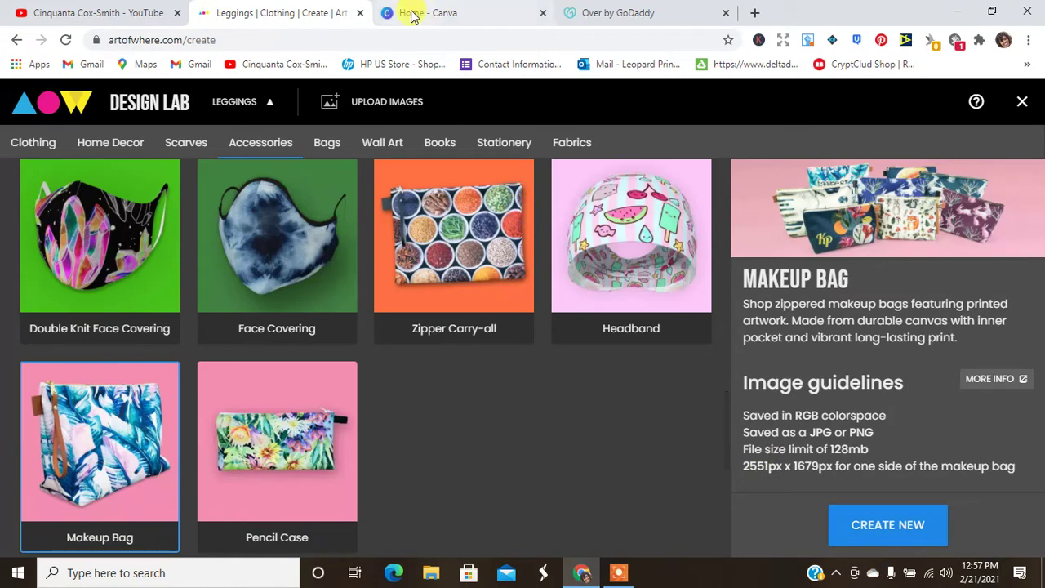
- Start a custom-size Canva design while checking the makeup bag's 2551 × 1679 px size
left_click(466, 12)
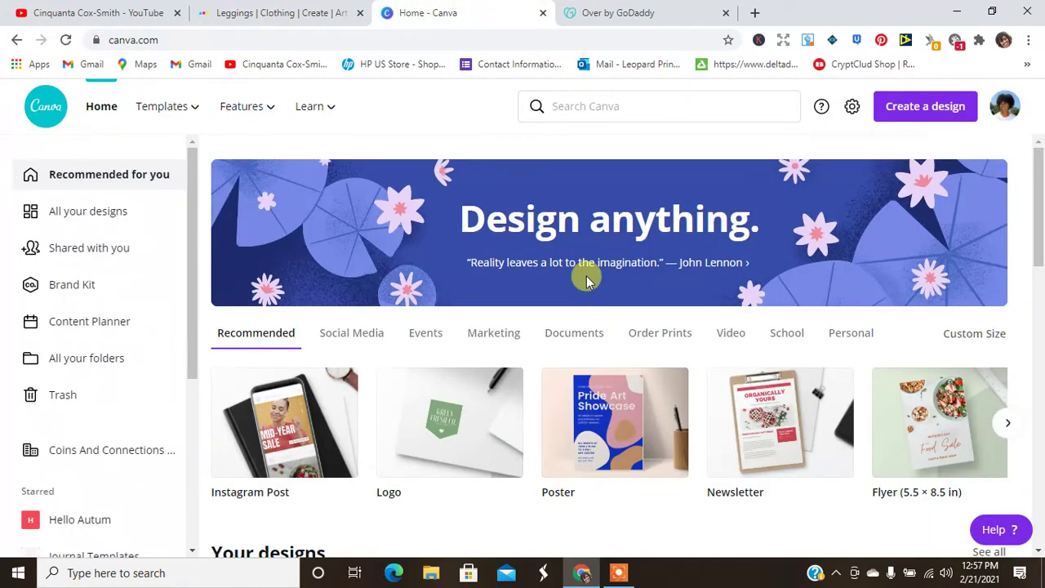
left_click(891, 107)
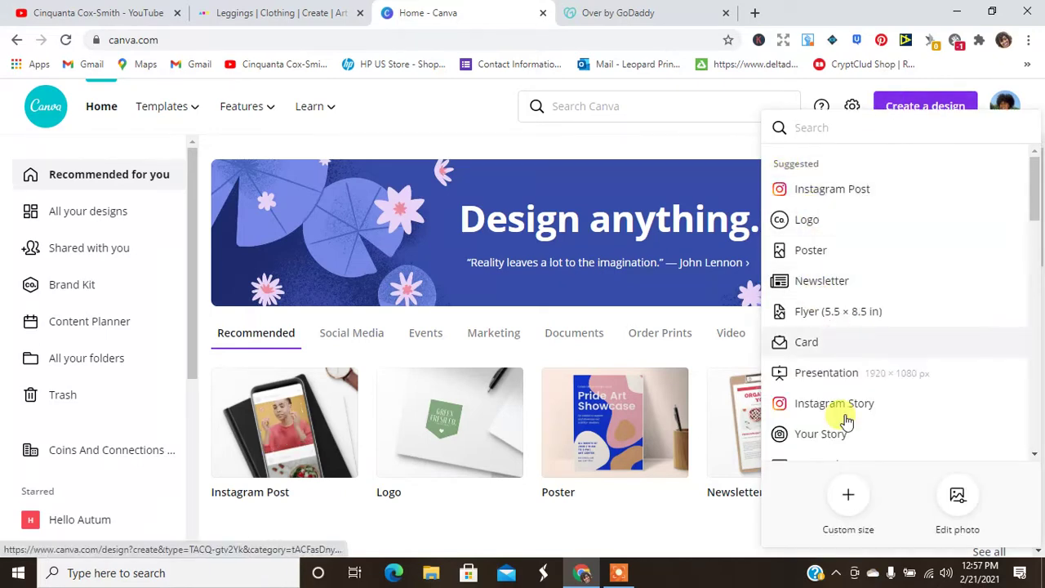
left_click(848, 495)
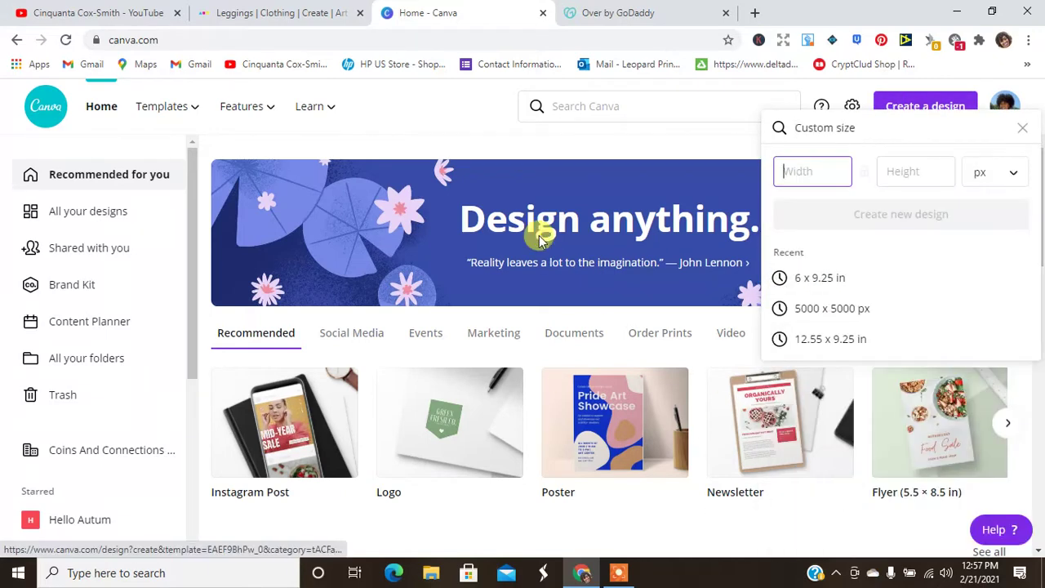
left_click(236, 12)
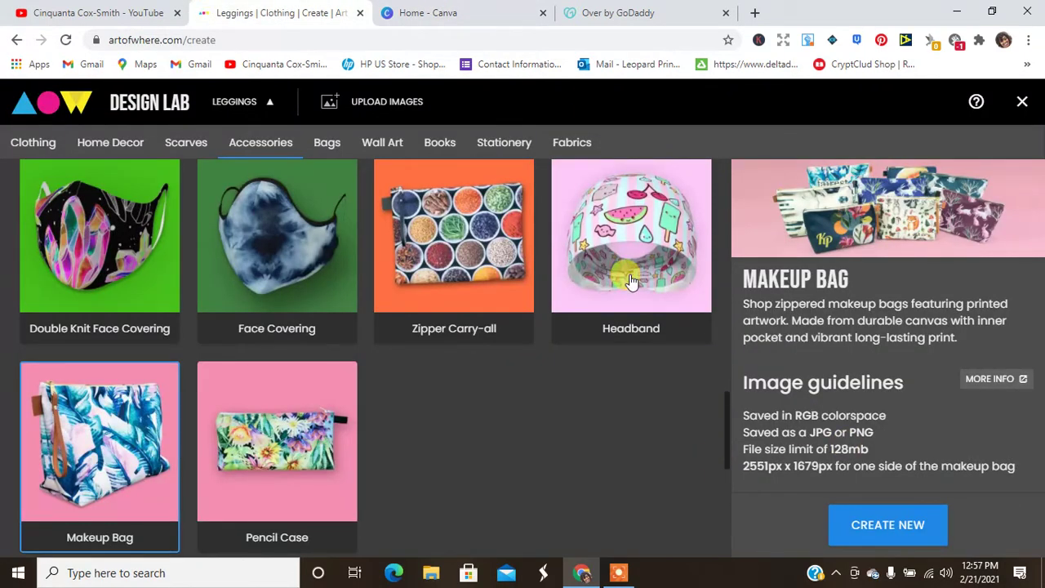
left_click(483, 8)
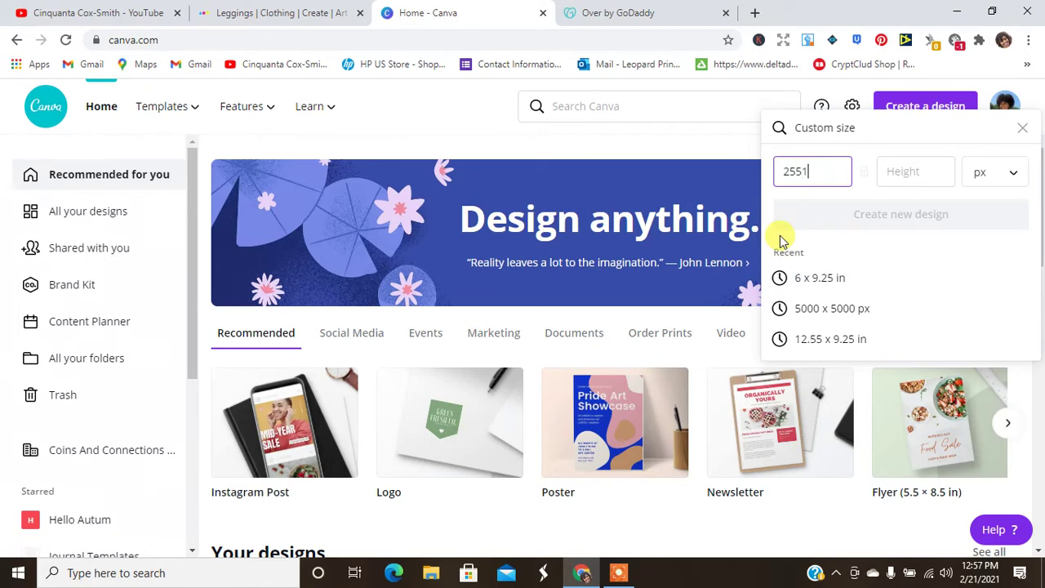
- Start a blank Over project and enter the 2551 × 1679 size in Over and Canva
left_click(689, 6)
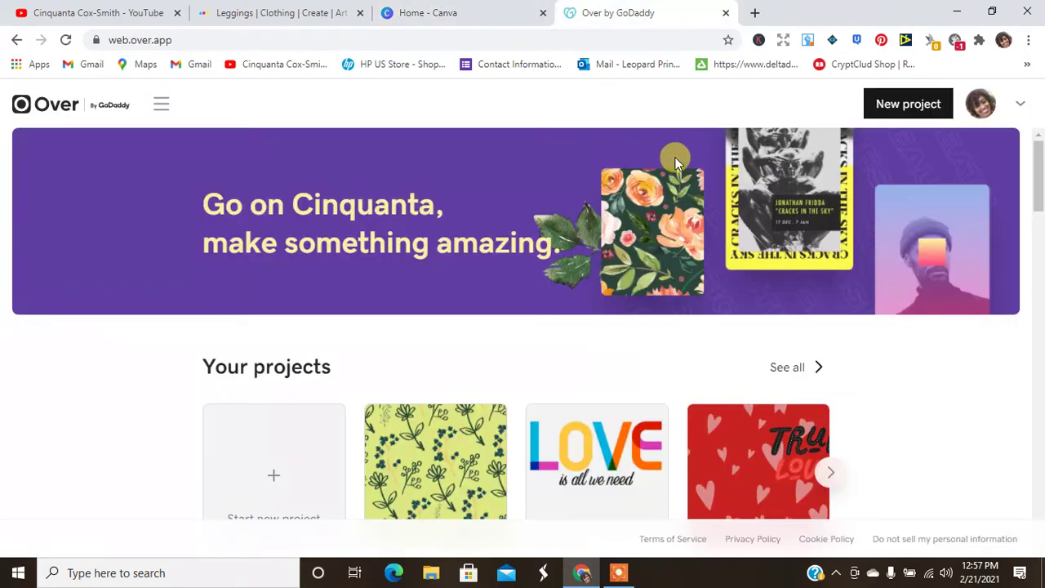
left_click(913, 106)
left_click_drag(892, 243, 821, 256)
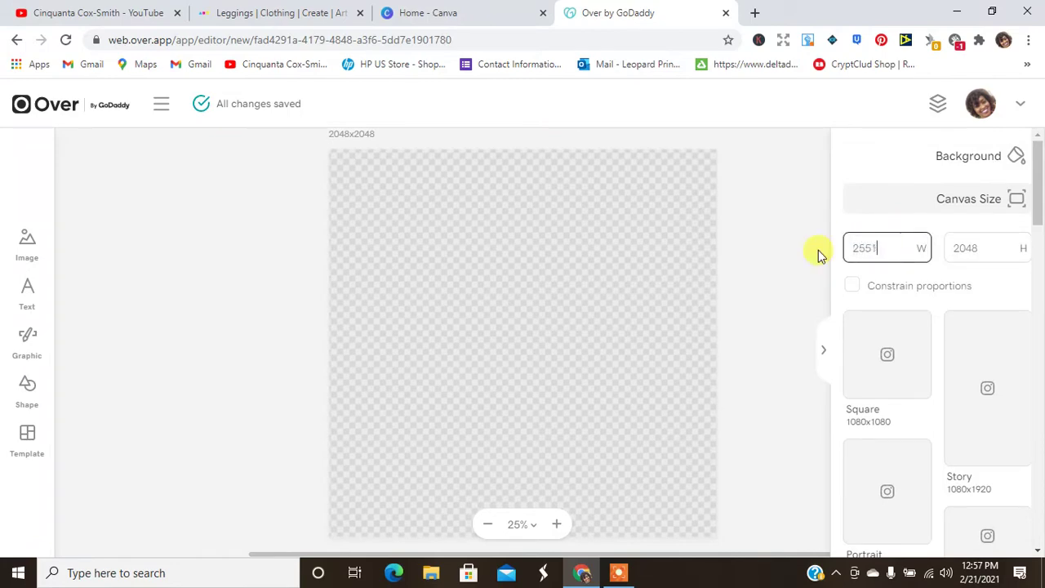
left_click(245, 12)
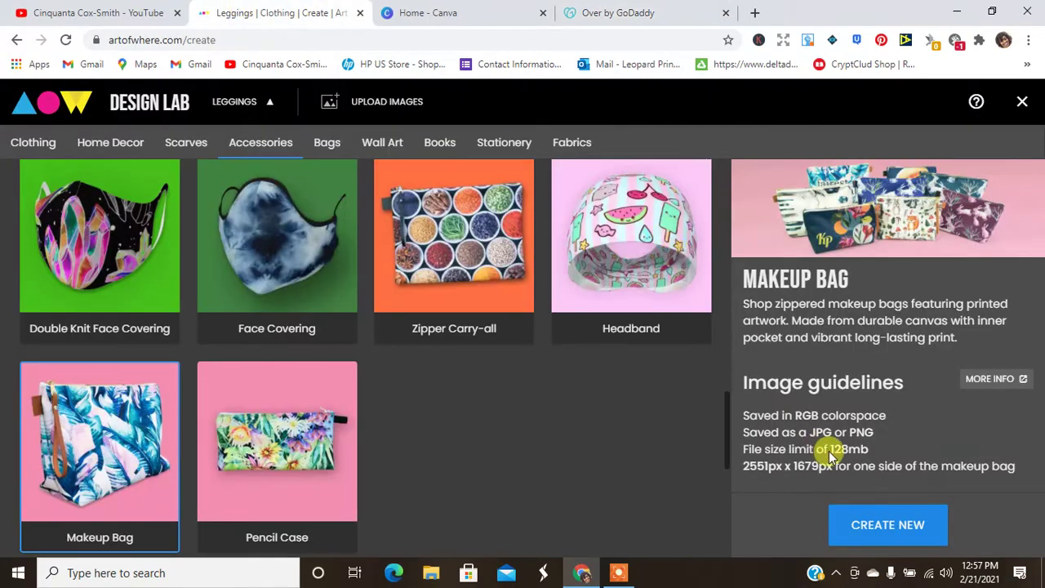
left_click(441, 7)
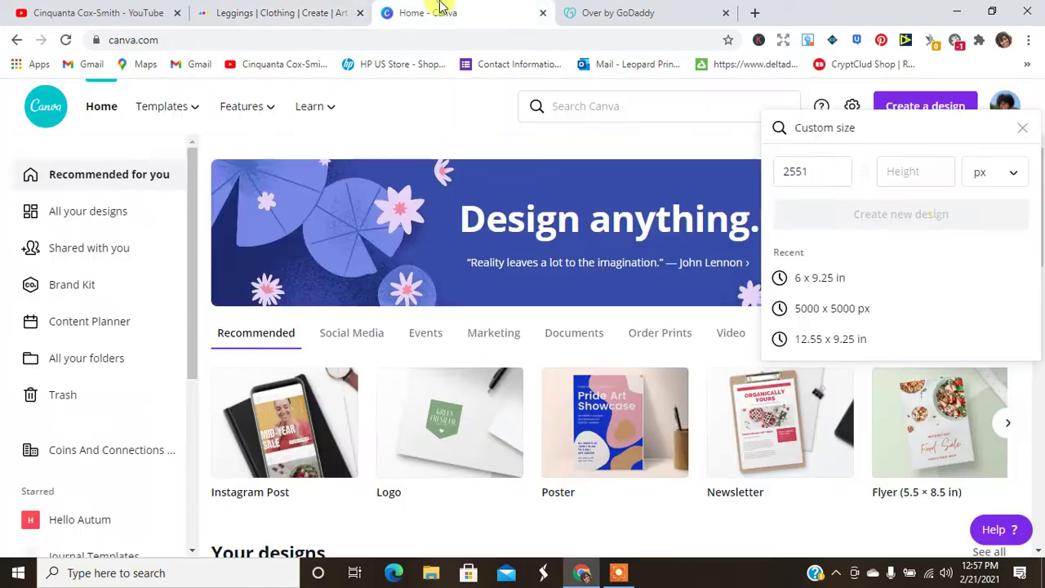
left_click(903, 168)
type("1679")
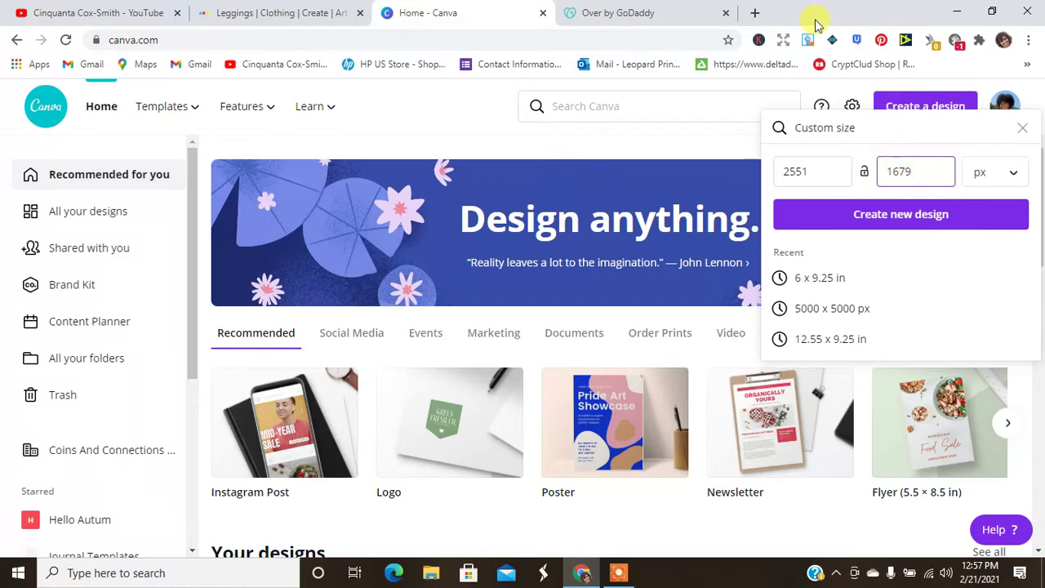
left_click(631, 12)
left_click(980, 248)
left_click_drag(980, 247, 951, 251)
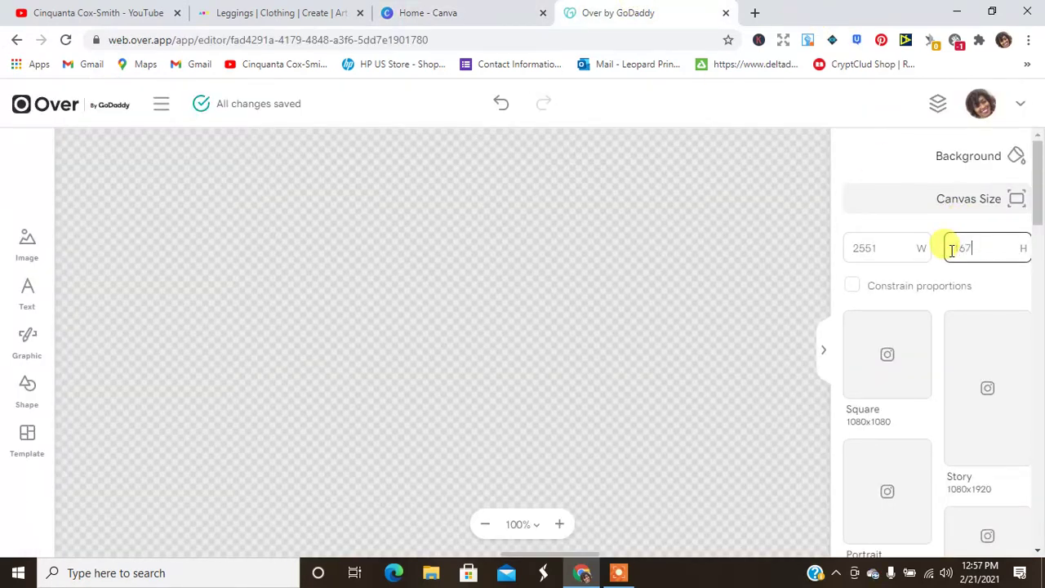
- Open the Makeup Bag template in Art of Where and create the 2551 × 1679 px Canva design
left_click(250, 12)
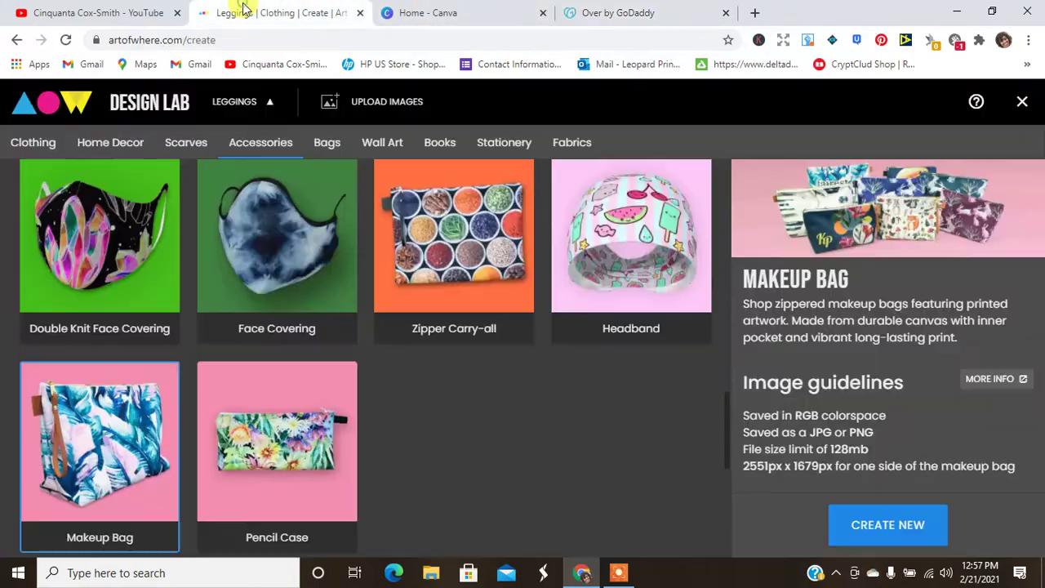
left_click(886, 530)
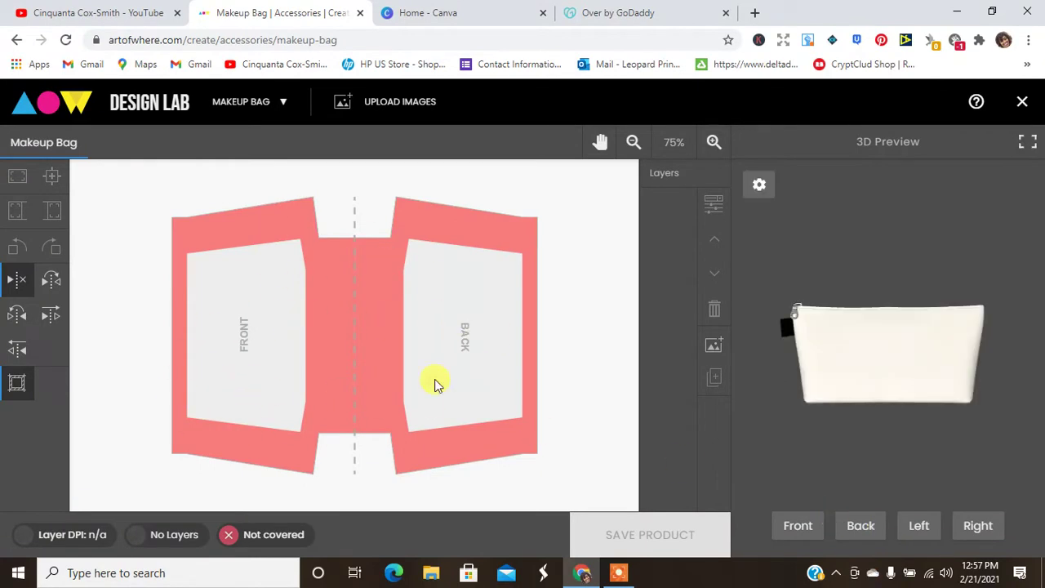
left_click(427, 12)
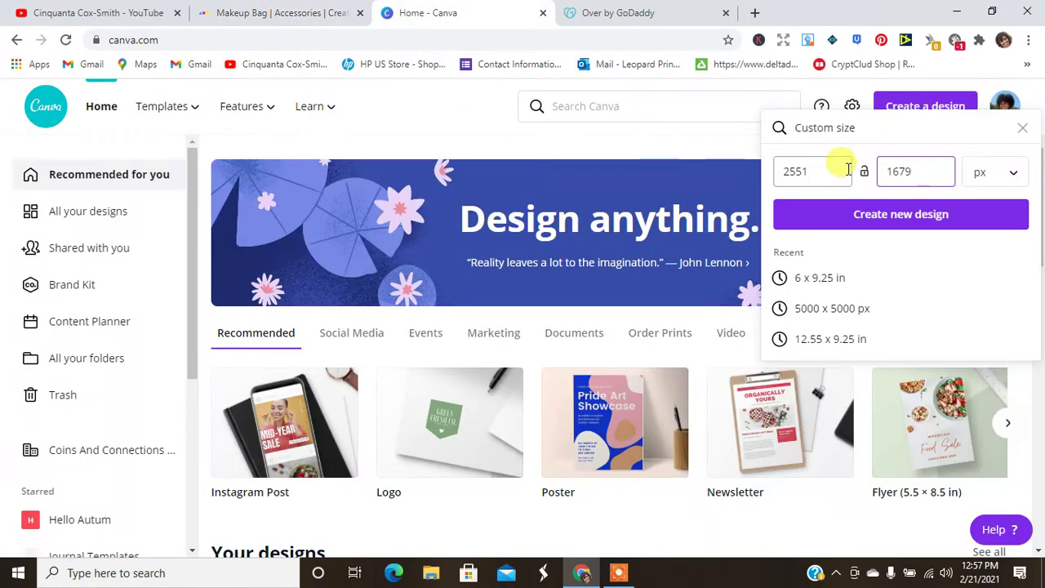
left_click(876, 211)
left_click(730, 10)
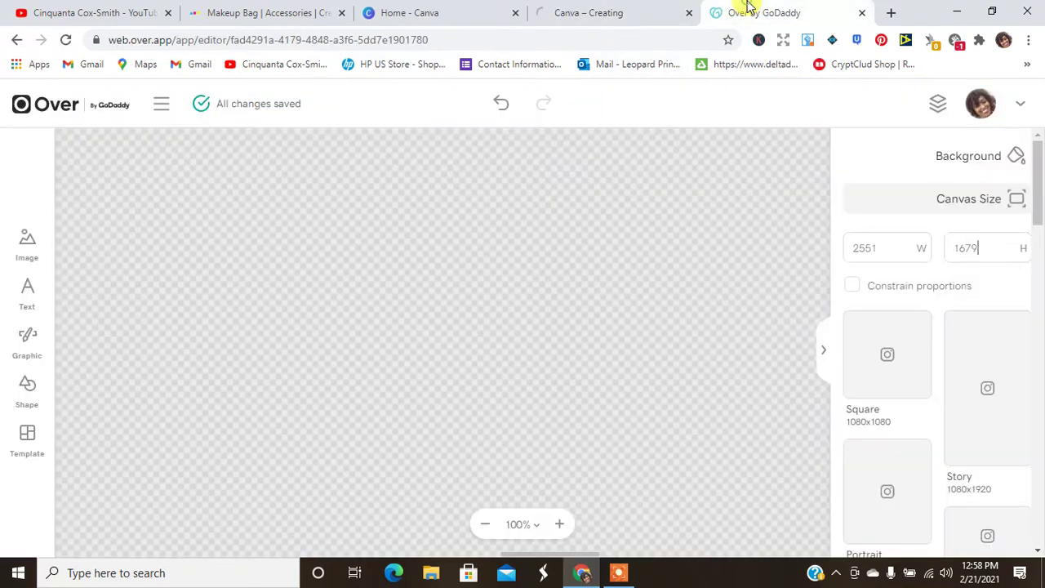
left_click(485, 523)
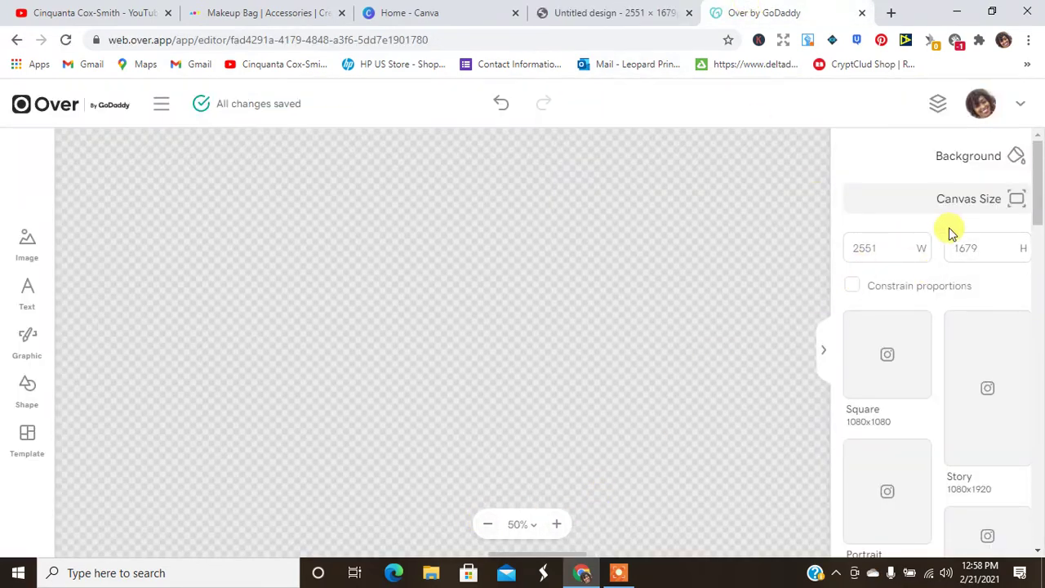
left_click(487, 523)
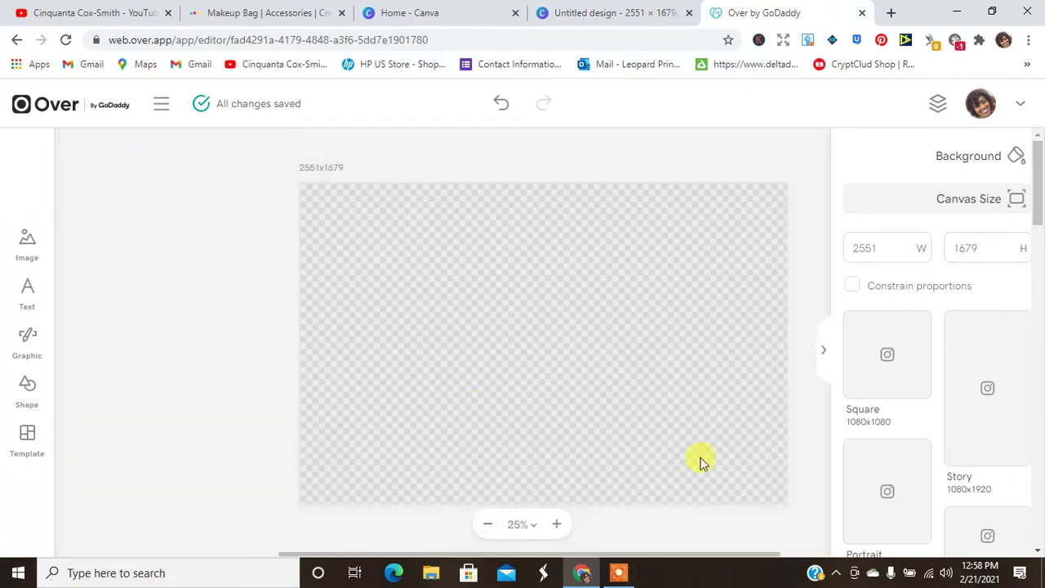
- Fill the new Canva design's blank page with a light green background
left_click(596, 8)
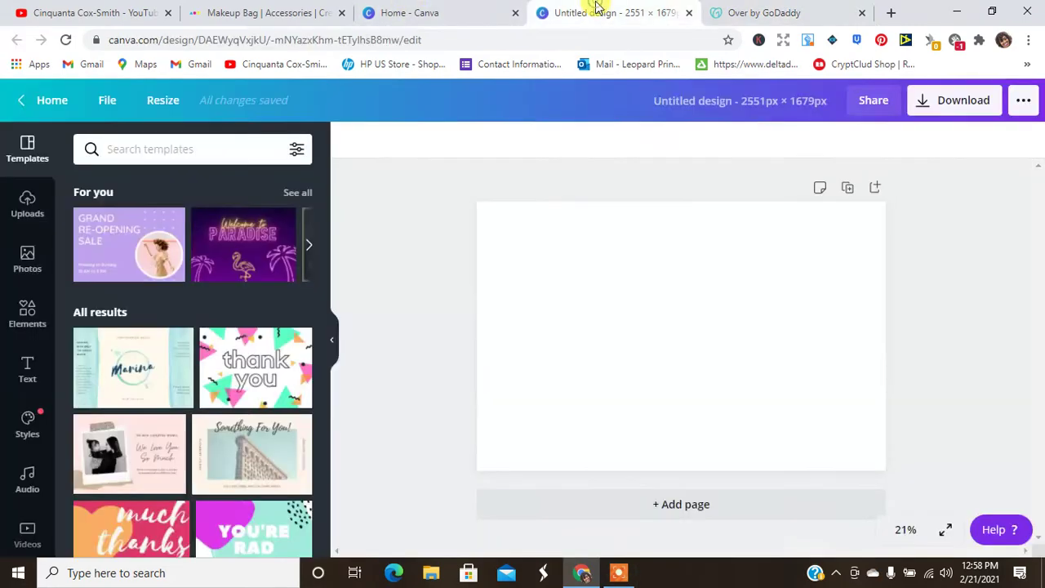
left_click(539, 344)
left_click(343, 142)
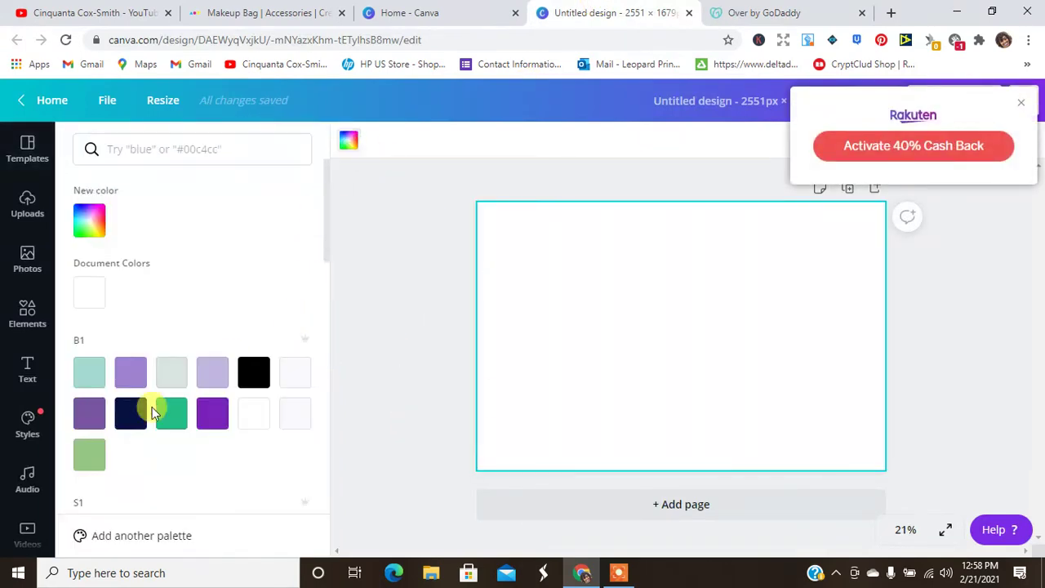
left_click(85, 464)
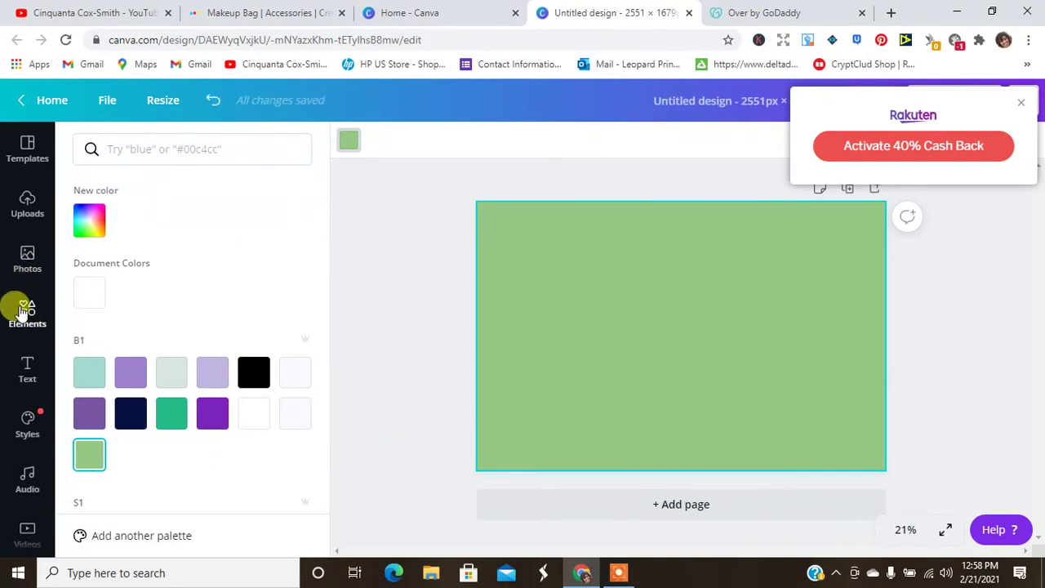
- Search Canva's Elements graphics for 'Flamingo'
left_click(25, 309)
left_click(169, 150)
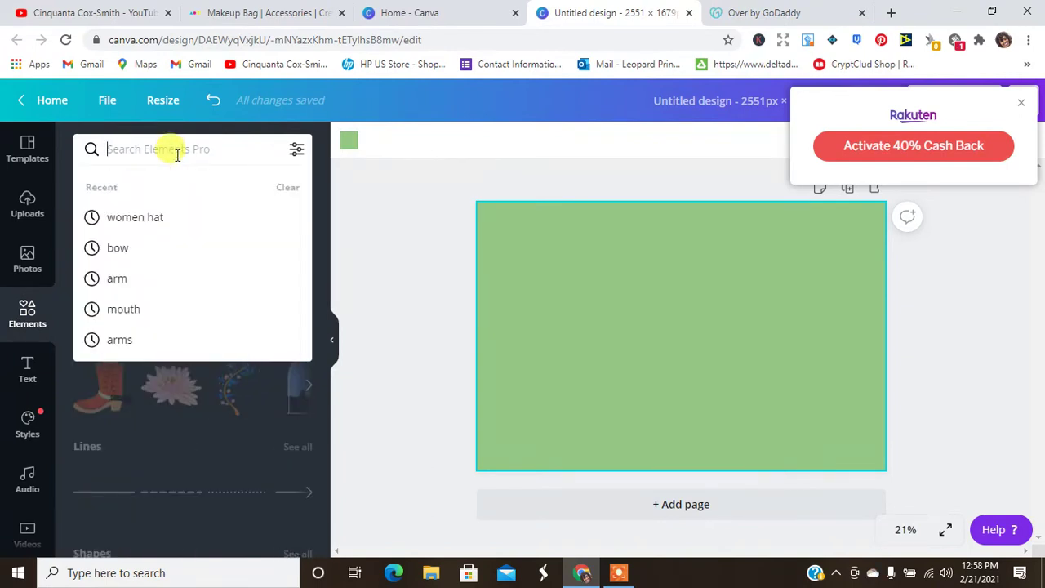
type("FL")
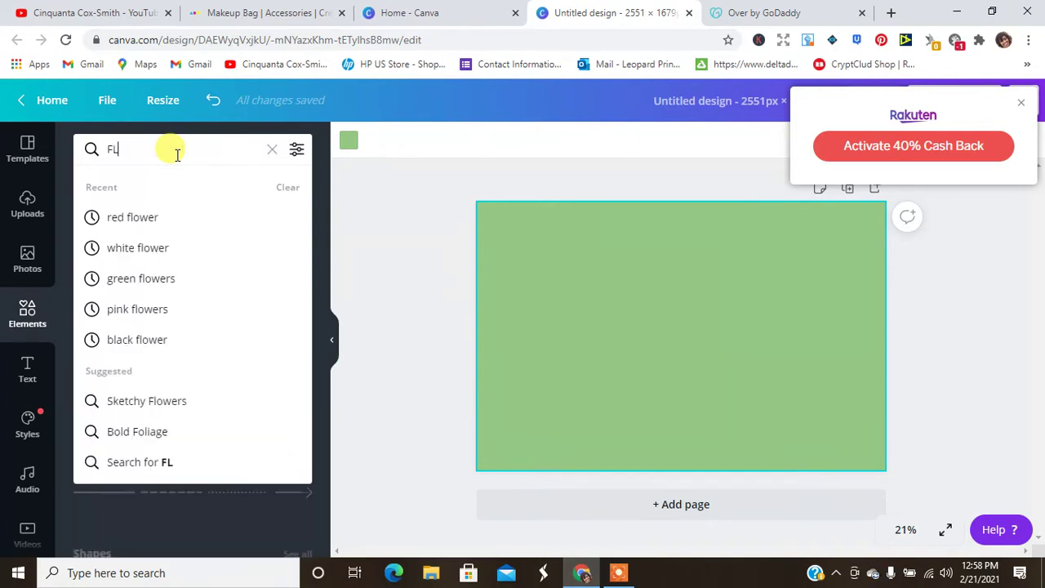
key("BackSpace")
type("lamingo")
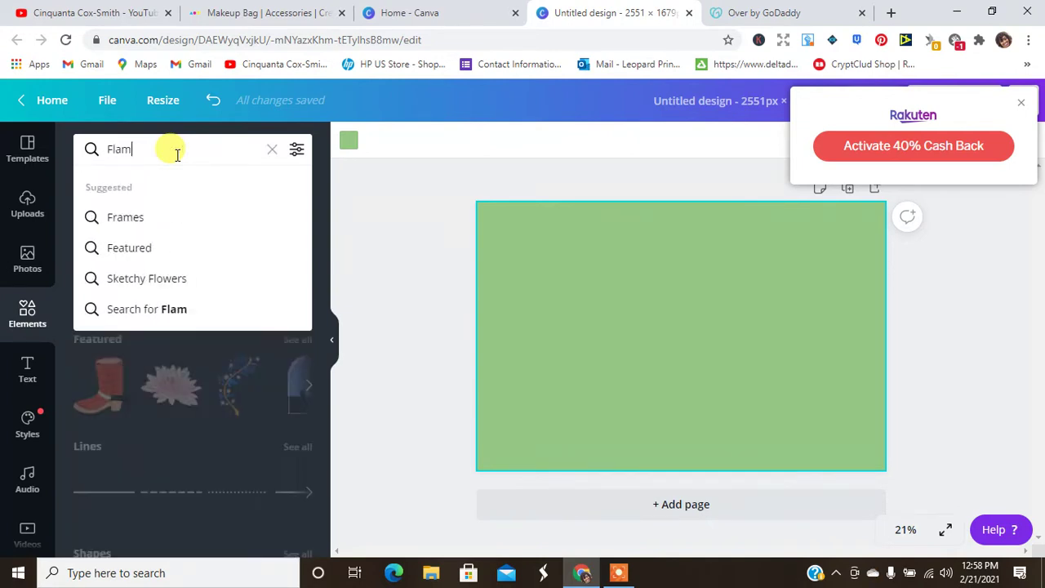
key("Return")
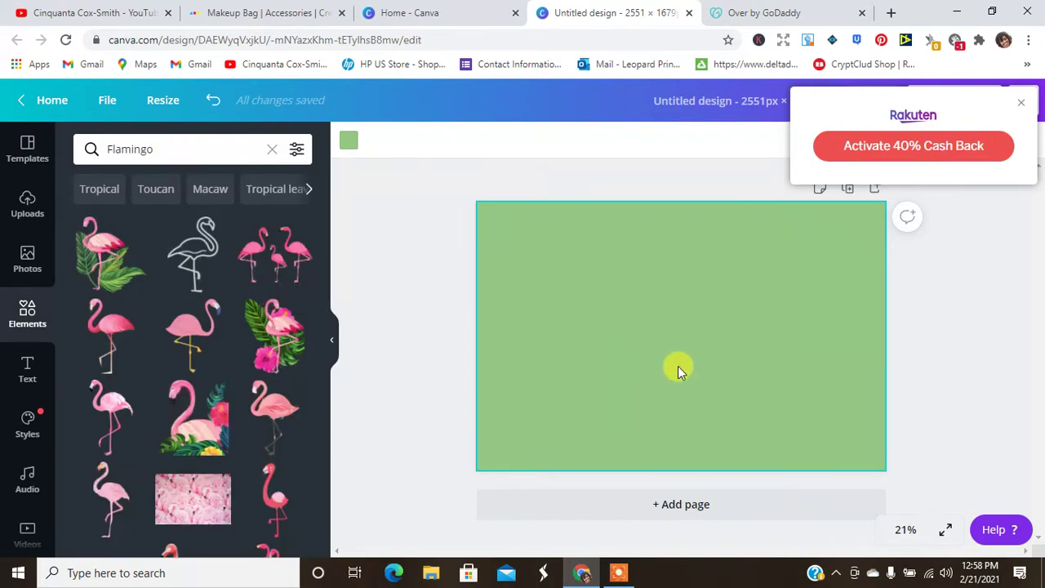
- Place the palm-leaf flamingo top-left and duplicate copies toward the centre and bottom-right
left_click(270, 335)
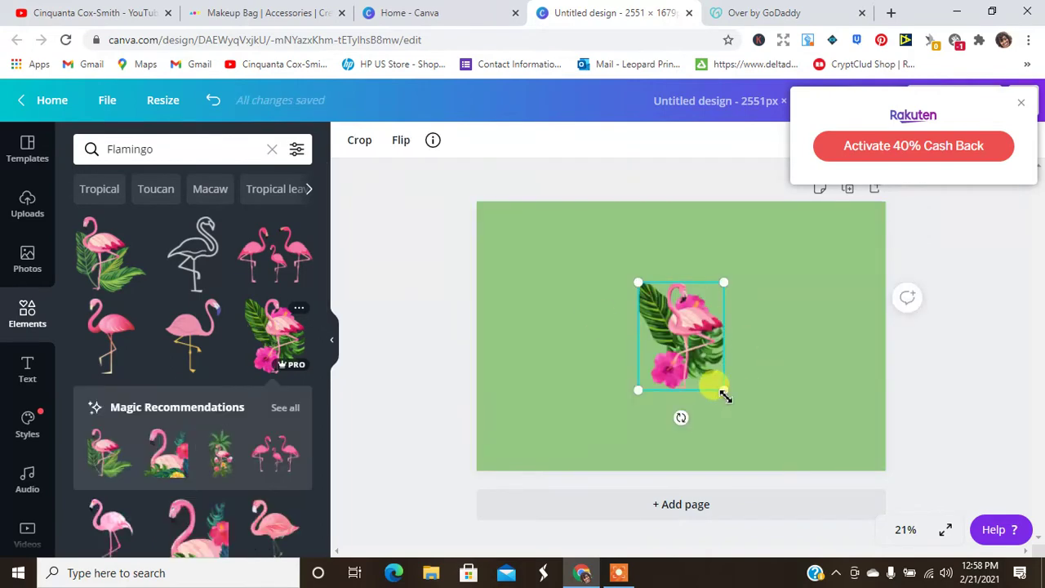
left_click_drag(675, 350, 539, 281)
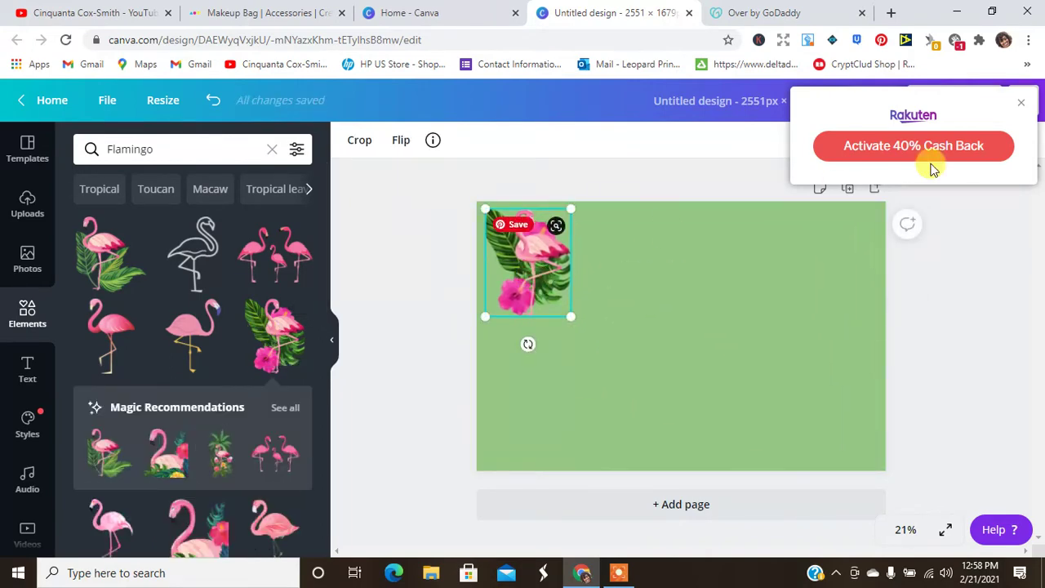
left_click(1020, 109)
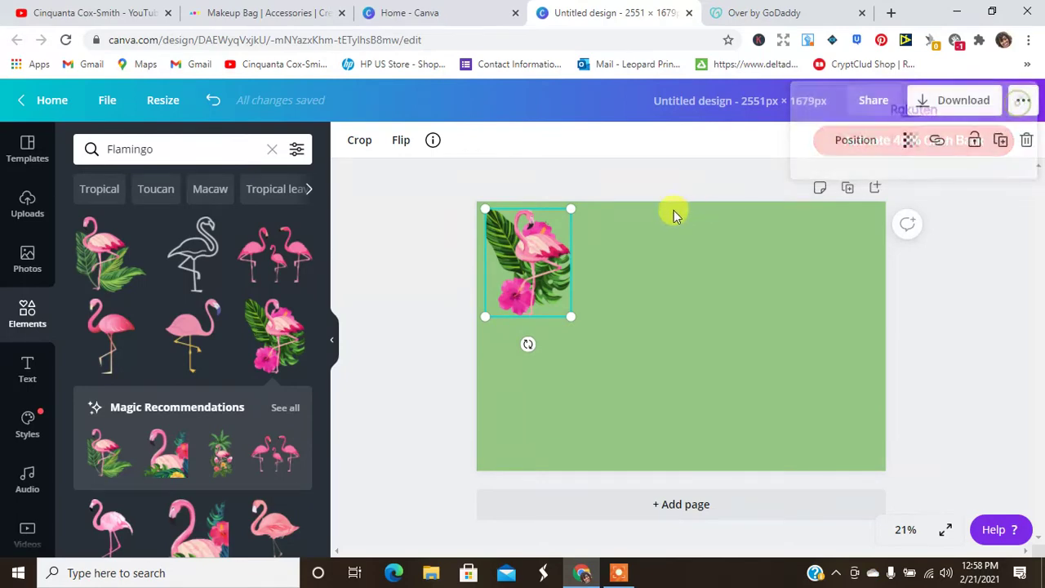
left_click(1001, 141)
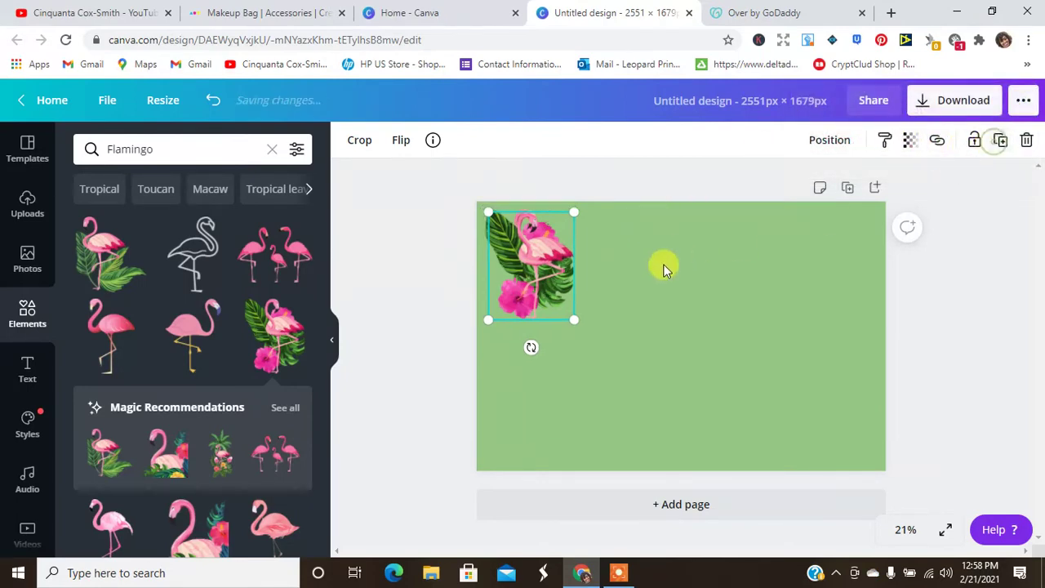
left_click_drag(545, 271, 842, 414)
left_click(1000, 141)
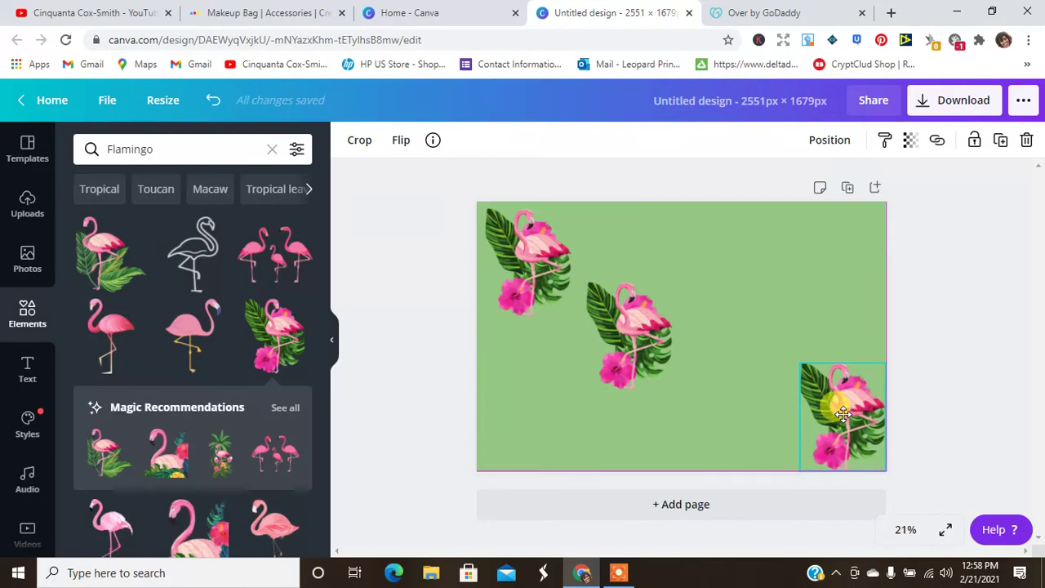
left_click_drag(837, 408, 829, 406)
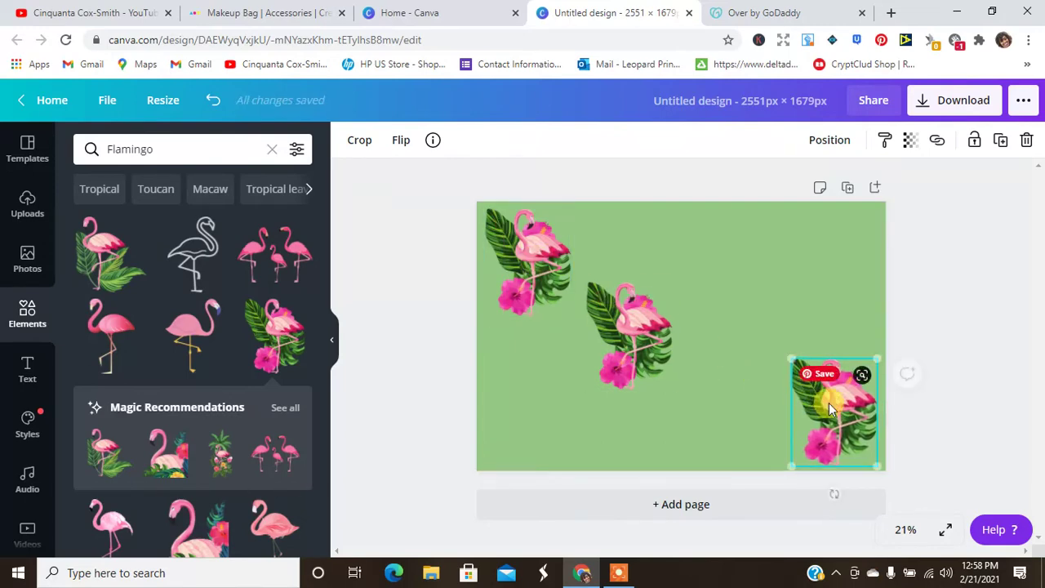
- Add a fourth copy between them, even out the diagonal, and drag another flamingo top-right
left_click(640, 338)
left_click_drag(639, 338, 642, 328)
left_click(1000, 139)
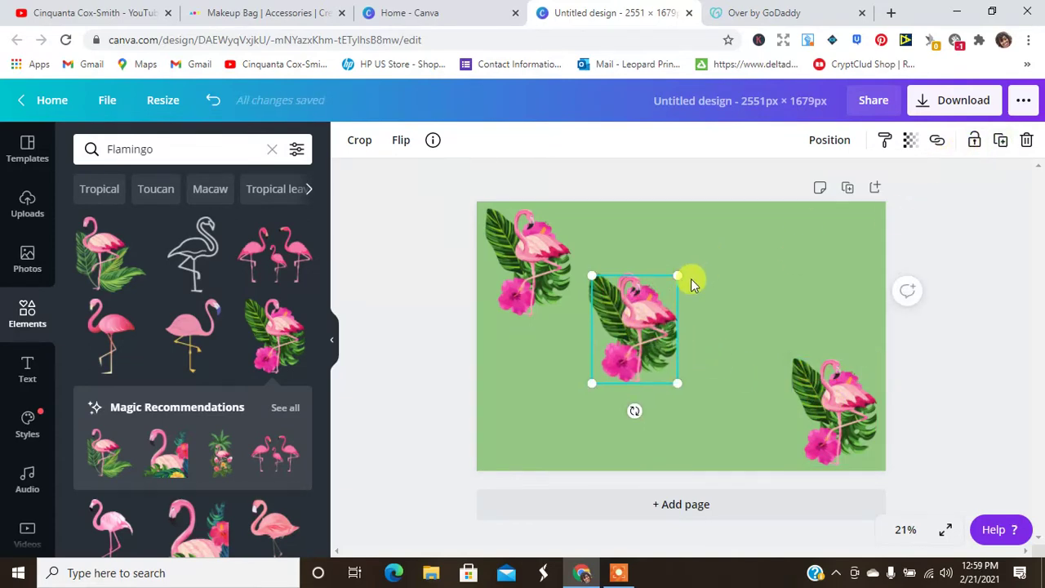
left_click_drag(636, 335, 730, 369)
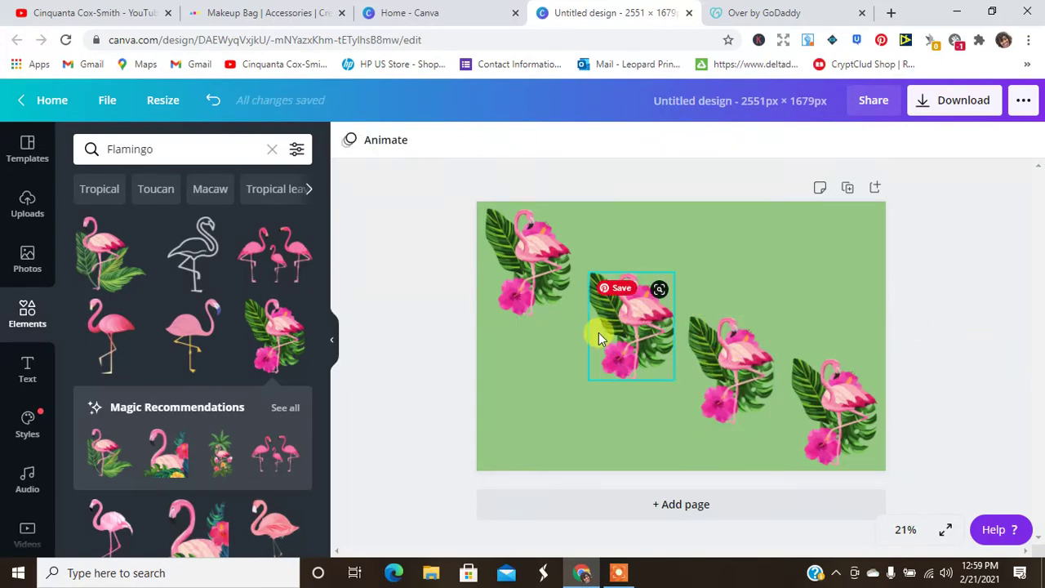
left_click_drag(599, 332, 598, 321)
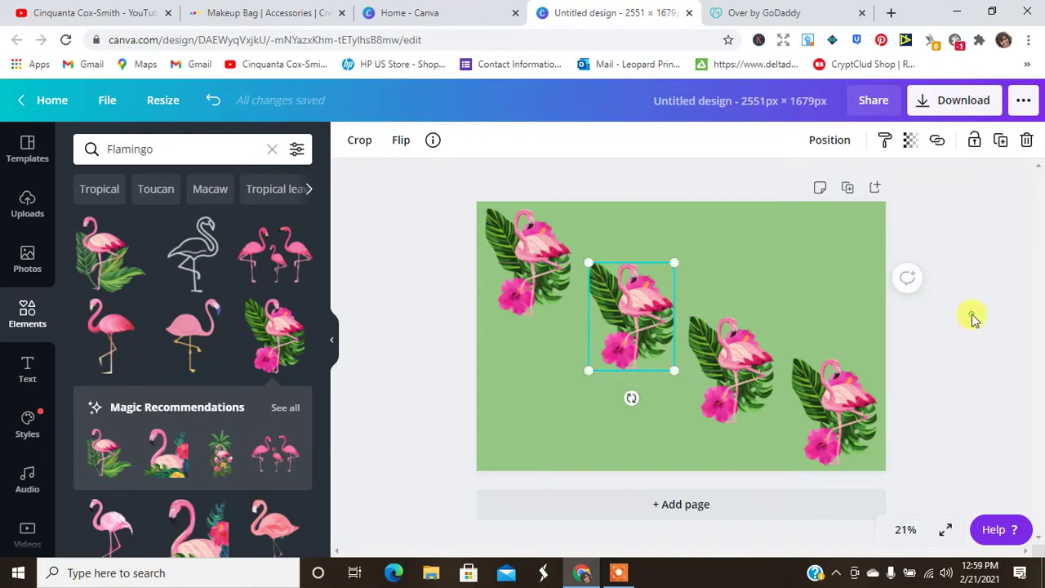
left_click(972, 316)
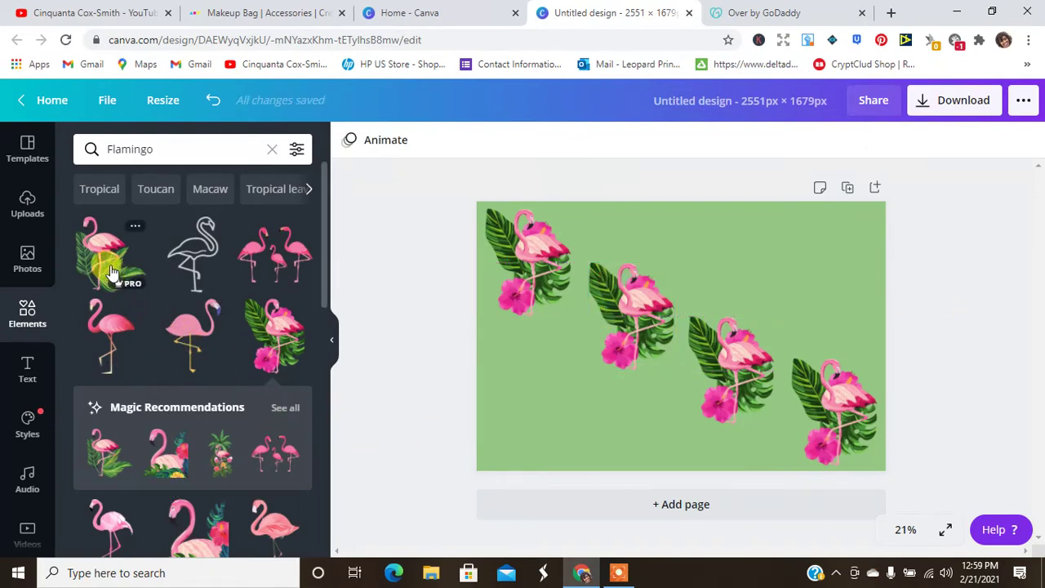
left_click_drag(112, 272, 843, 271)
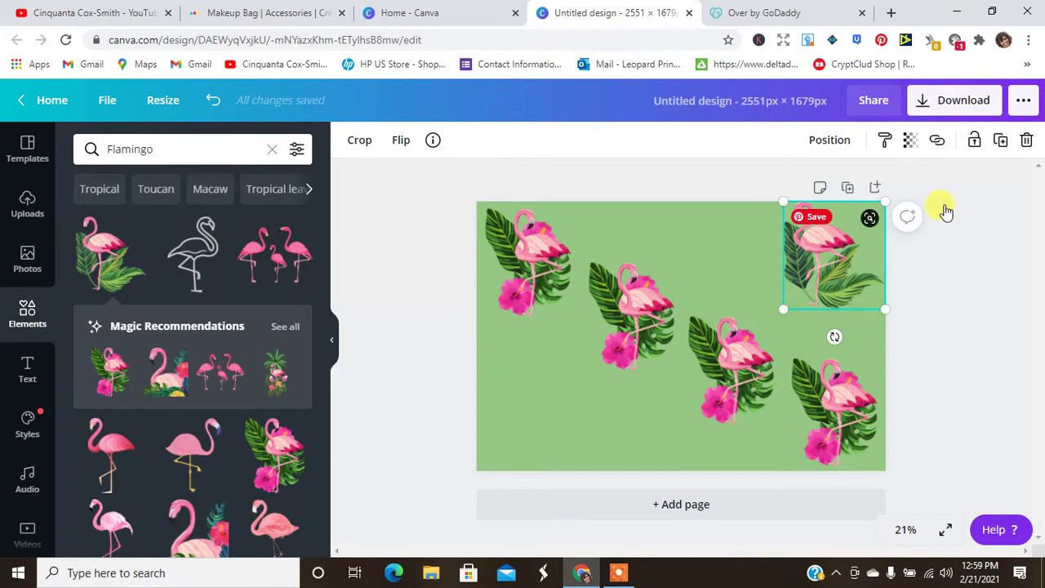
- Delete the extra top-right flamingo and add a shrunken plain pink standing flamingo
left_click(1027, 139)
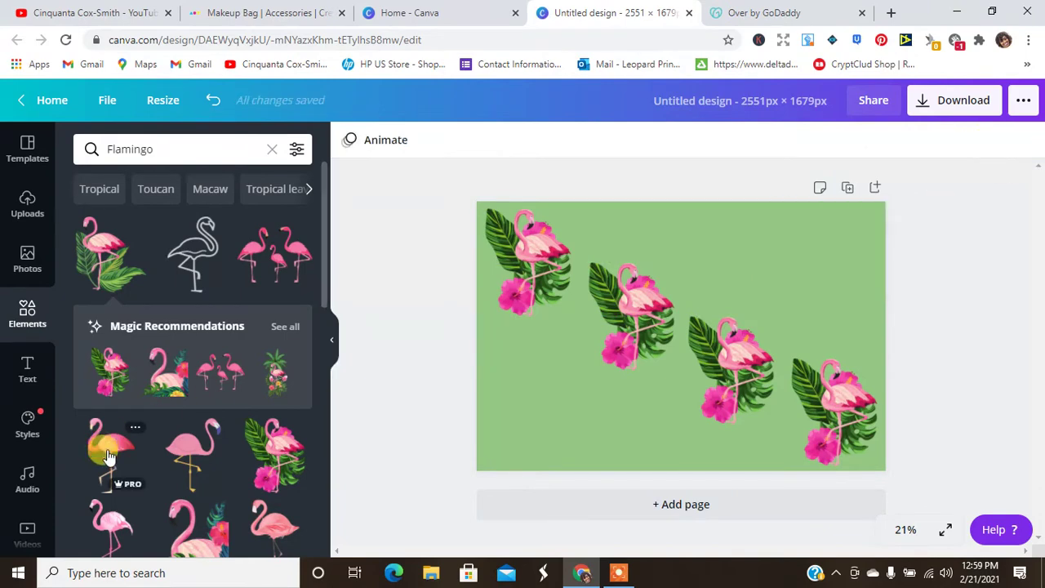
left_click_drag(108, 458, 542, 420)
left_click_drag(568, 453, 599, 406)
- Duplicate the small pink flamingo repeatedly, moving copies near the top and lower-left
left_click(992, 141)
left_click(1000, 140)
left_click(999, 139)
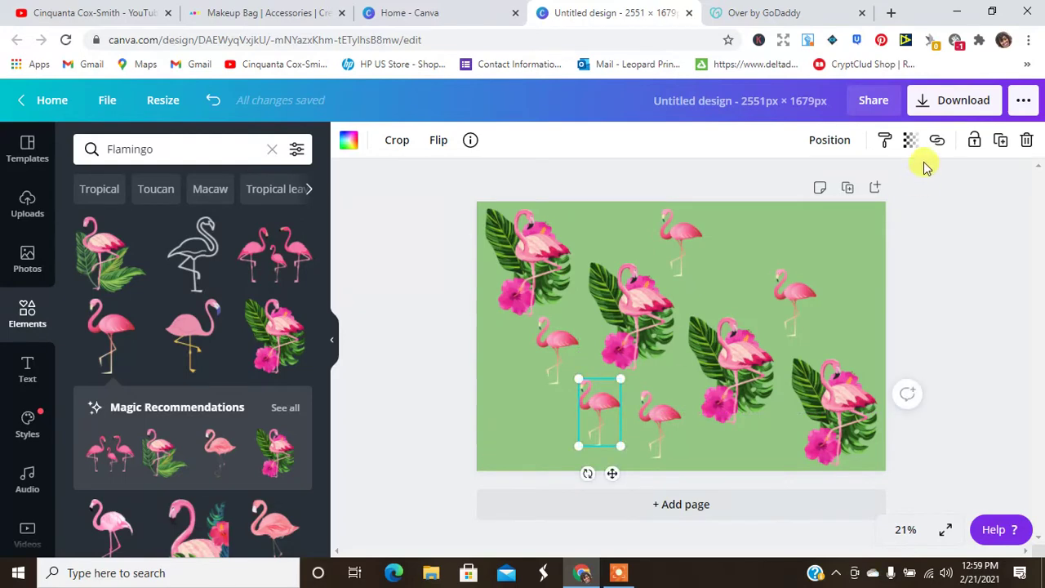
left_click(1000, 143)
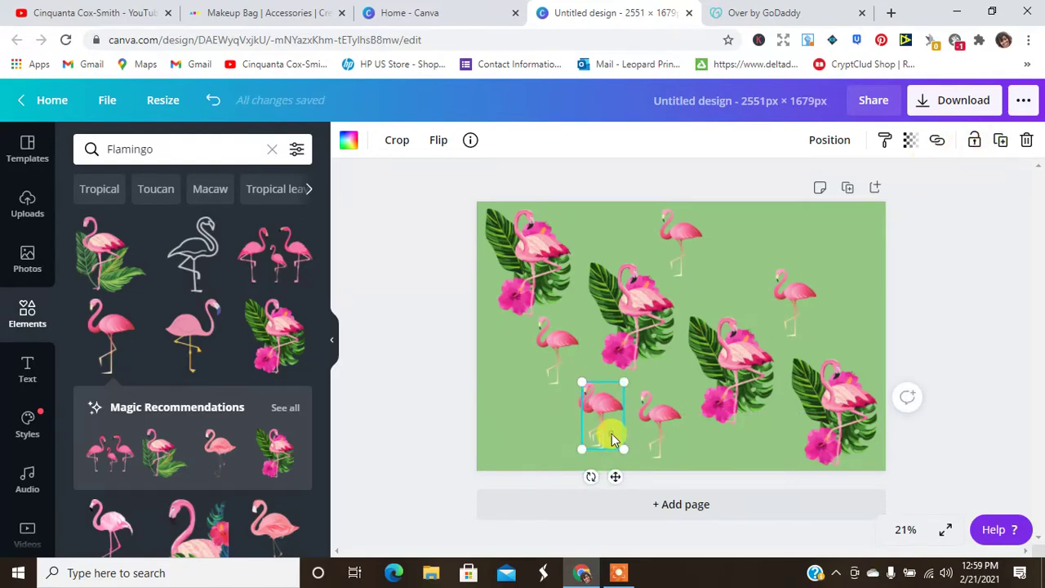
left_click_drag(618, 435, 840, 338)
left_click(1000, 140)
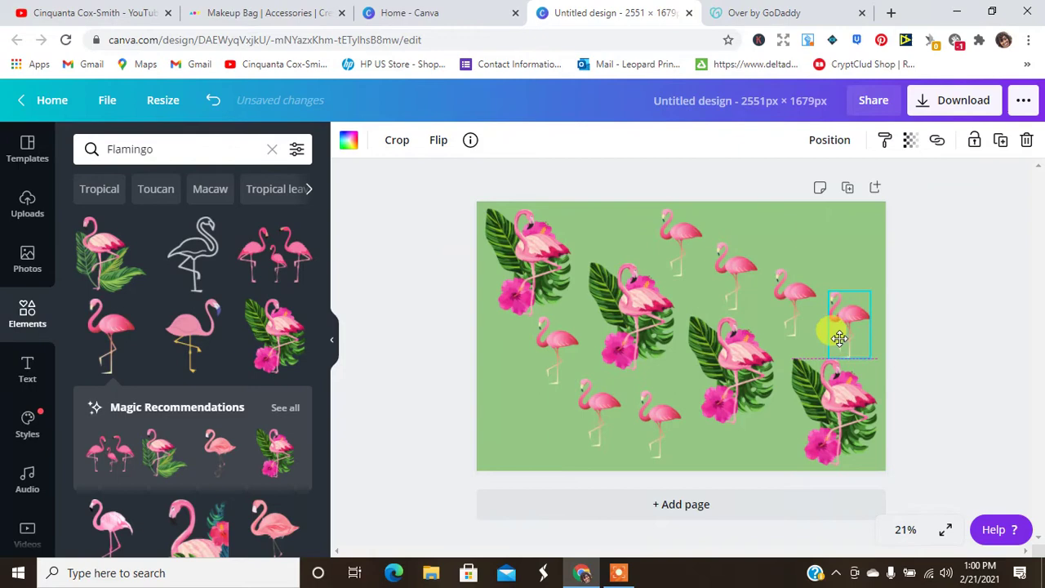
left_click(1001, 139)
left_click_drag(861, 337, 546, 421)
- Place the last small flamingo in the lower-left gap and nudge the others into position
left_click(1000, 142)
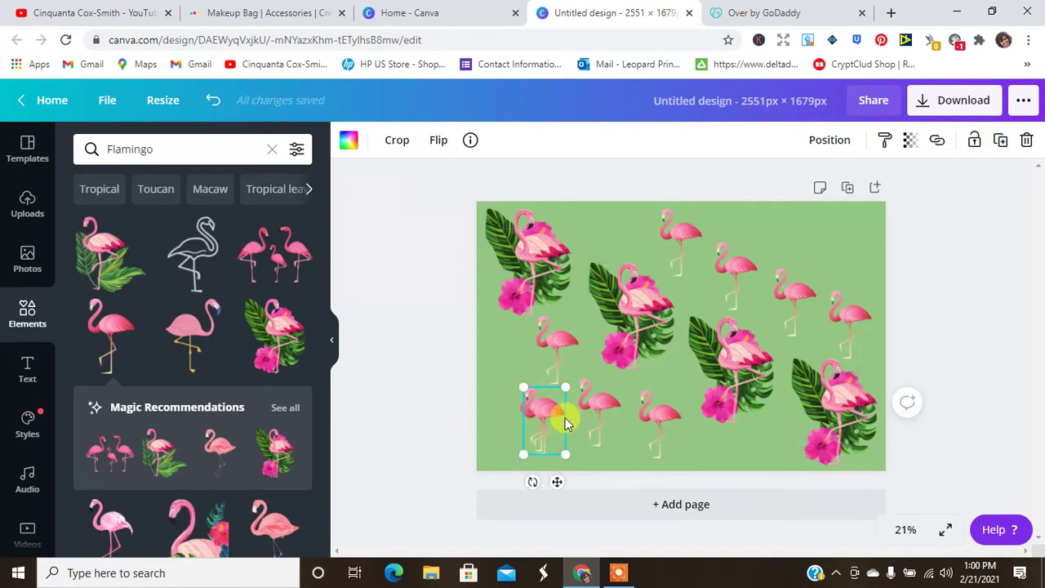
left_click_drag(550, 425, 506, 351)
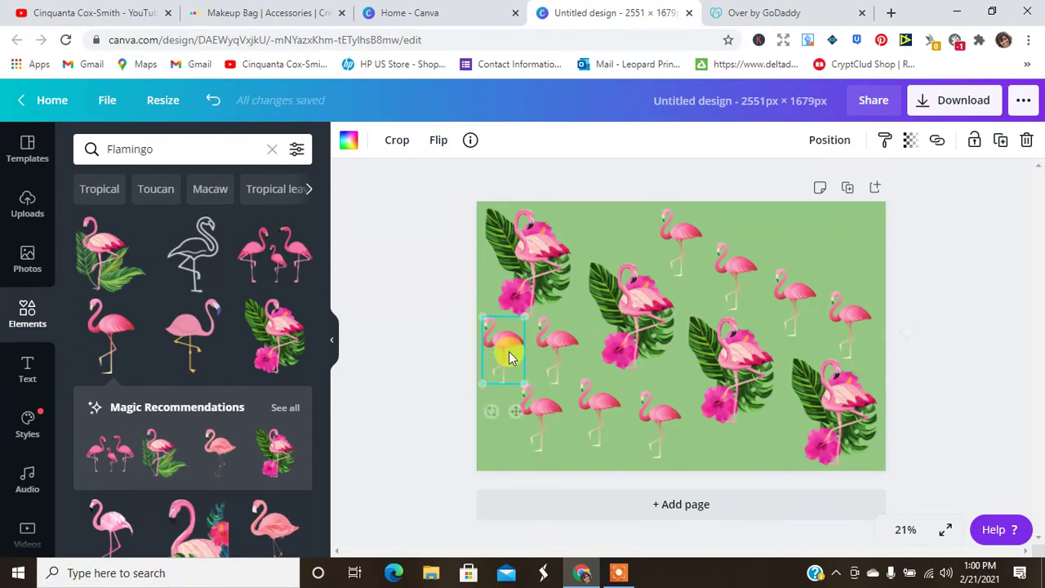
left_click(436, 374)
left_click_drag(661, 438, 658, 440)
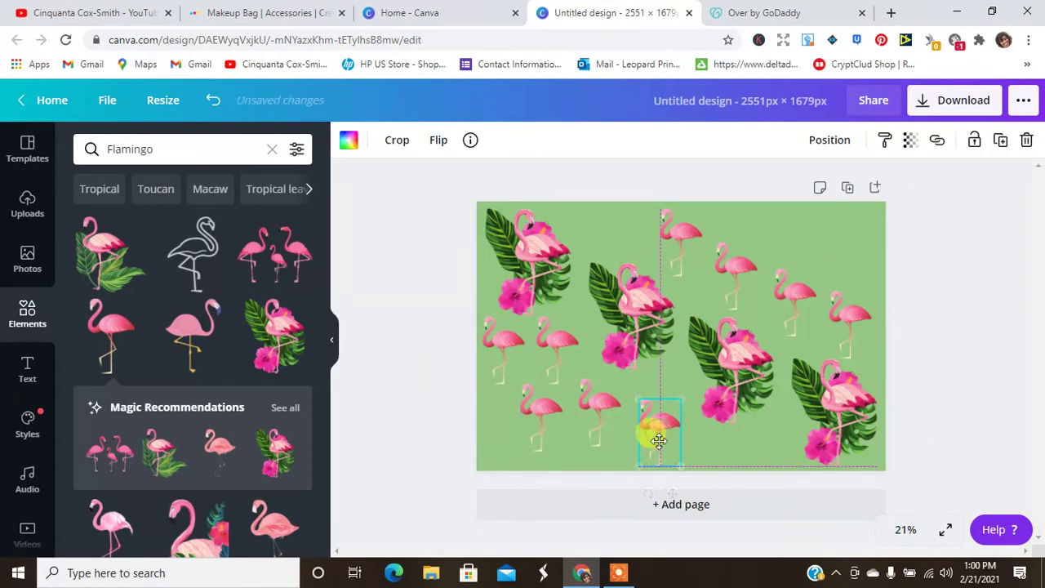
left_click(594, 401)
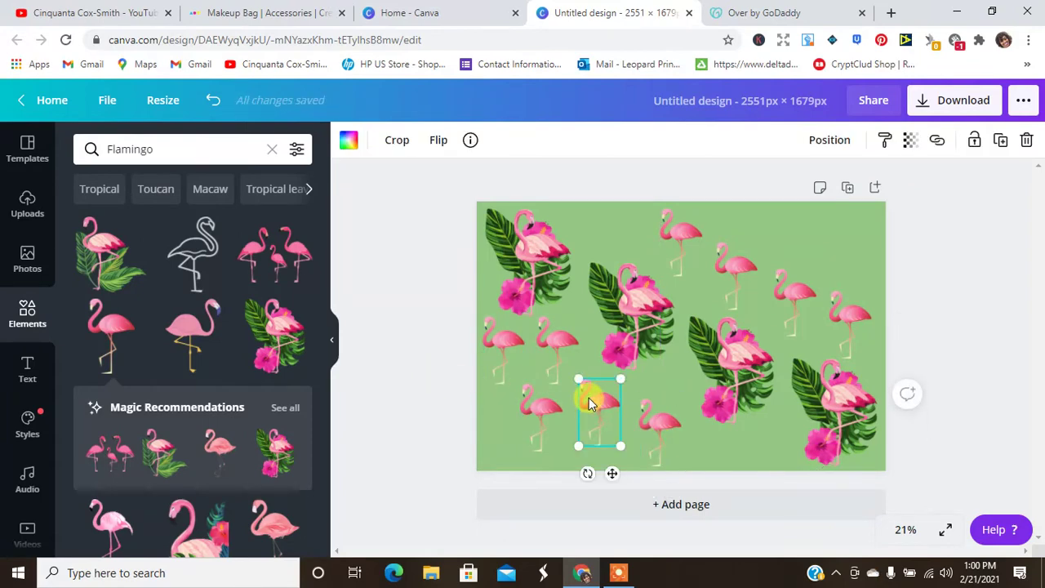
left_click_drag(592, 403, 589, 401)
left_click(424, 398)
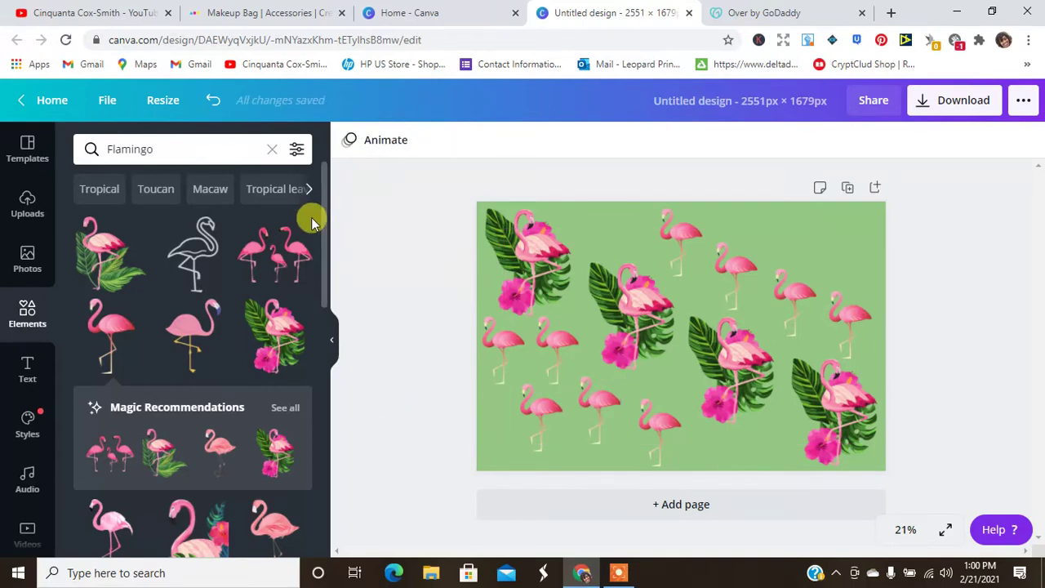
- Show all Magic Recommendations flamingos and add the pink outline flamingo to the centre
left_click(284, 408)
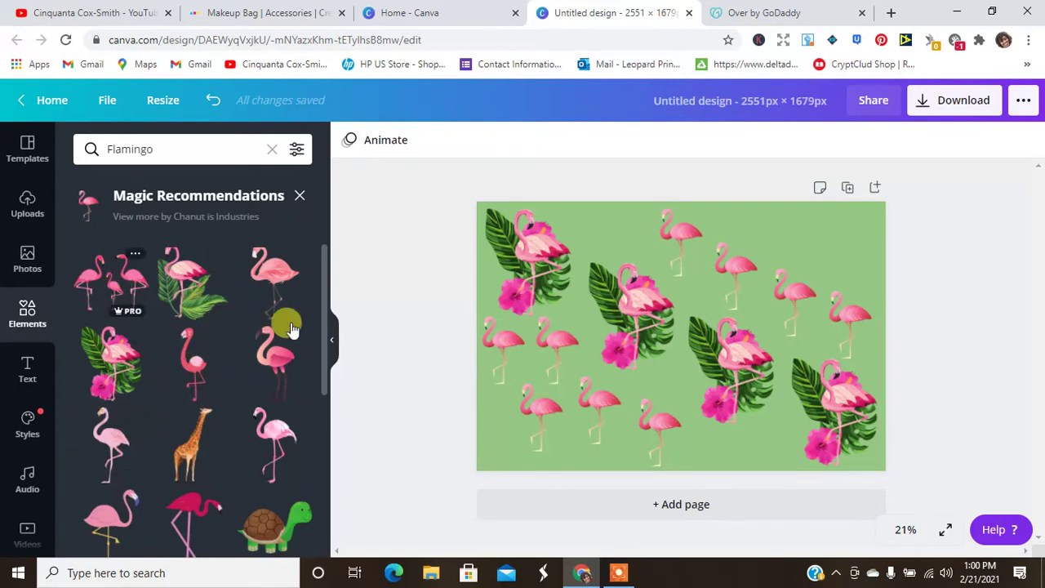
left_click_drag(324, 290, 311, 443)
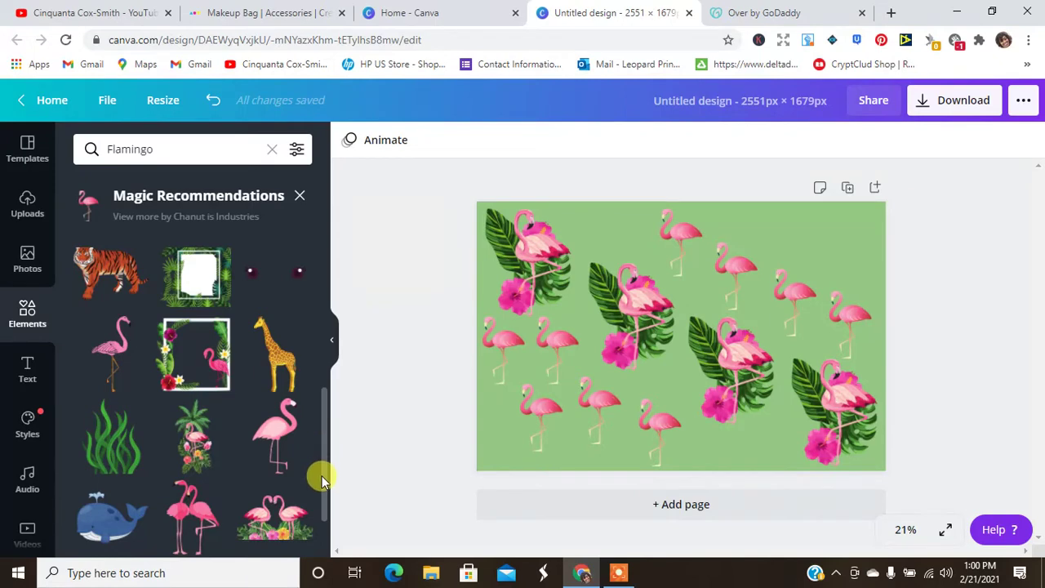
scroll(324, 441, "down", 2)
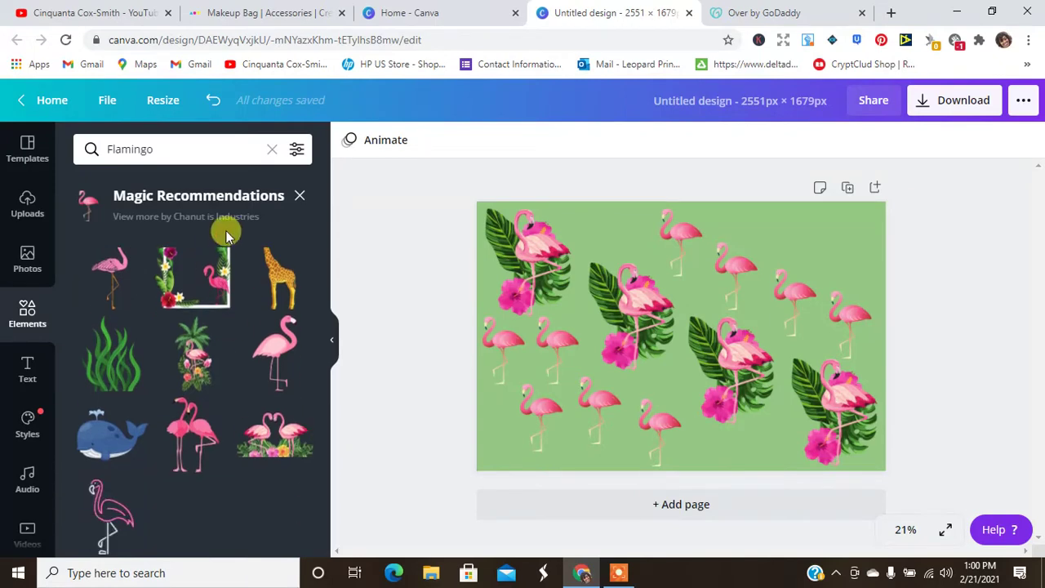
left_click(93, 498)
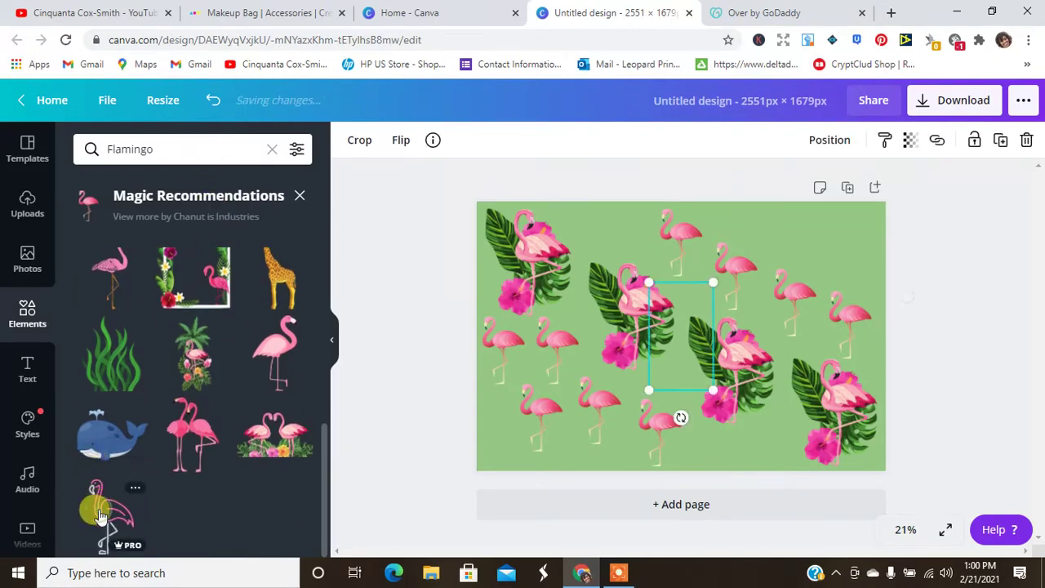
- Remove the outline flamingo and search Elements for 'palm leaves'
left_click(1028, 145)
left_click(171, 148)
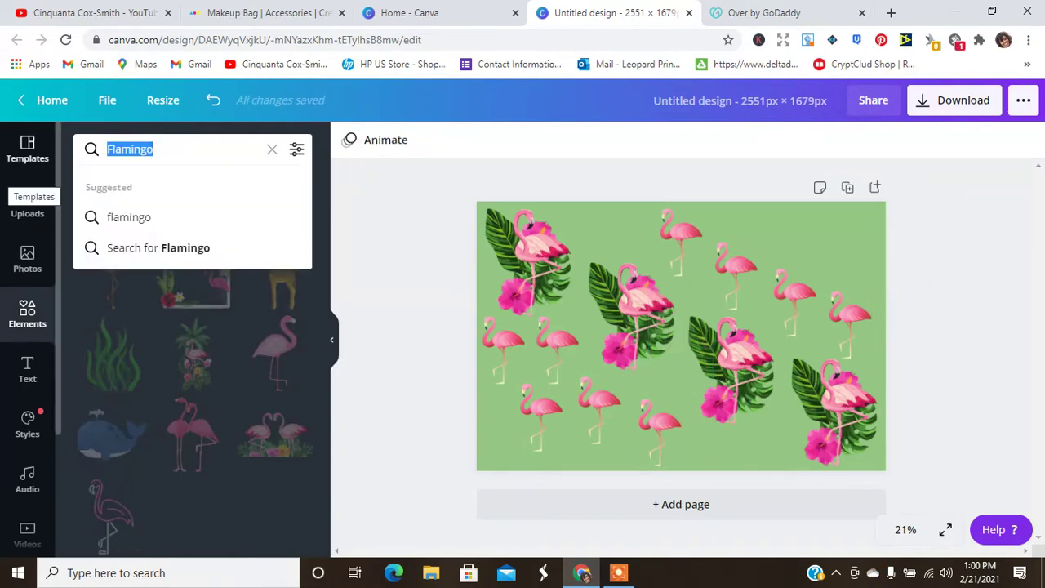
type("palm lea")
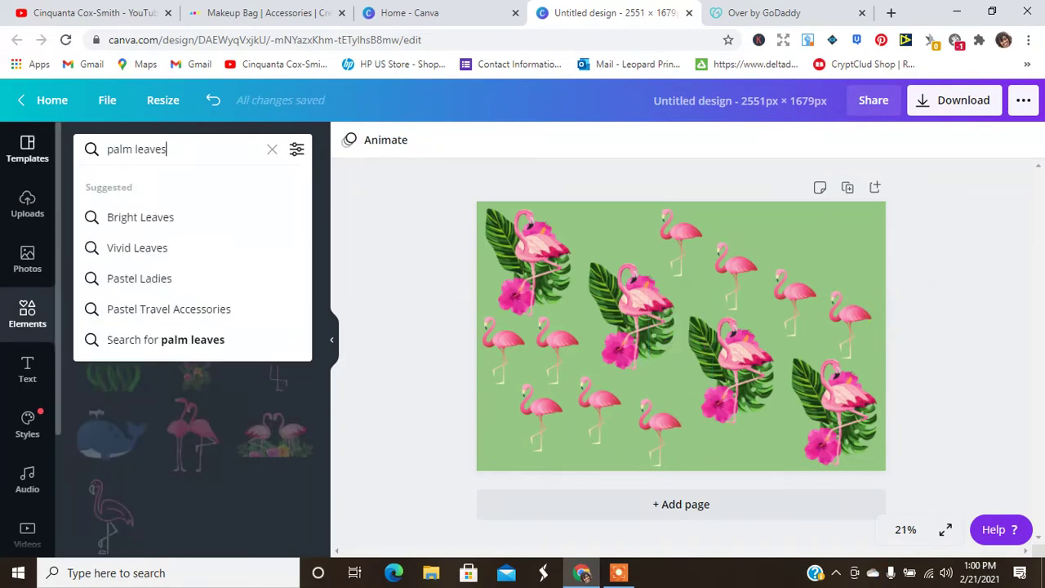
type("ves")
key("Return")
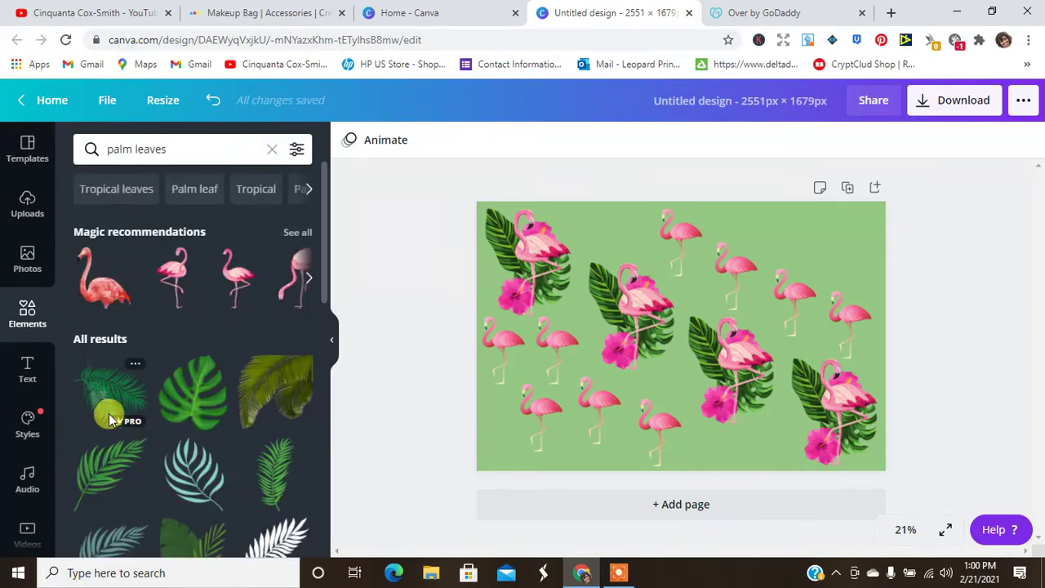
- Add a monstera leaf at the top and a palm leaf in the top-right corner
left_click(104, 410)
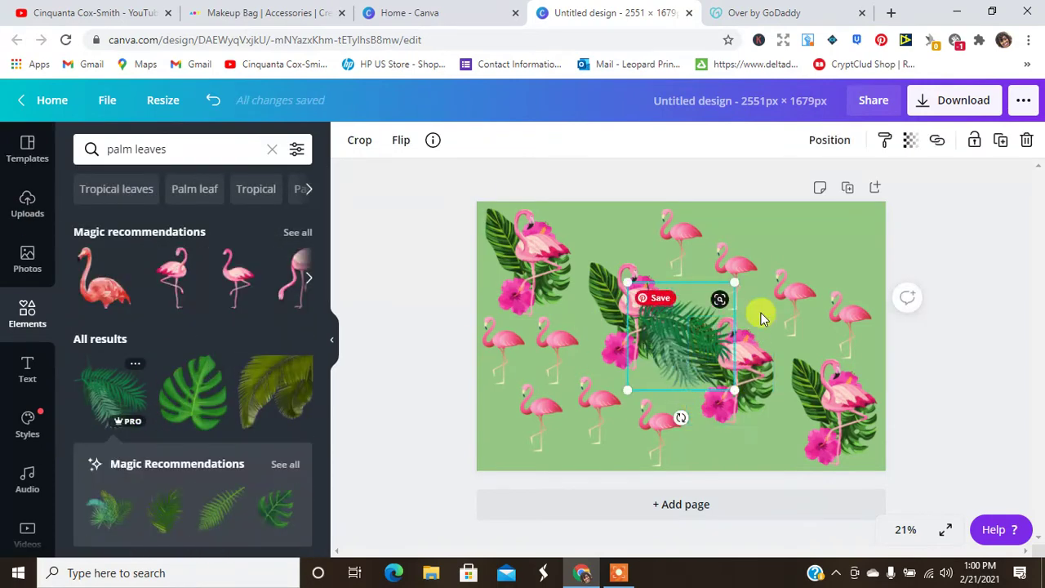
left_click(279, 513)
left_click_drag(684, 339, 617, 232)
left_click(696, 369)
left_click_drag(696, 369, 876, 263)
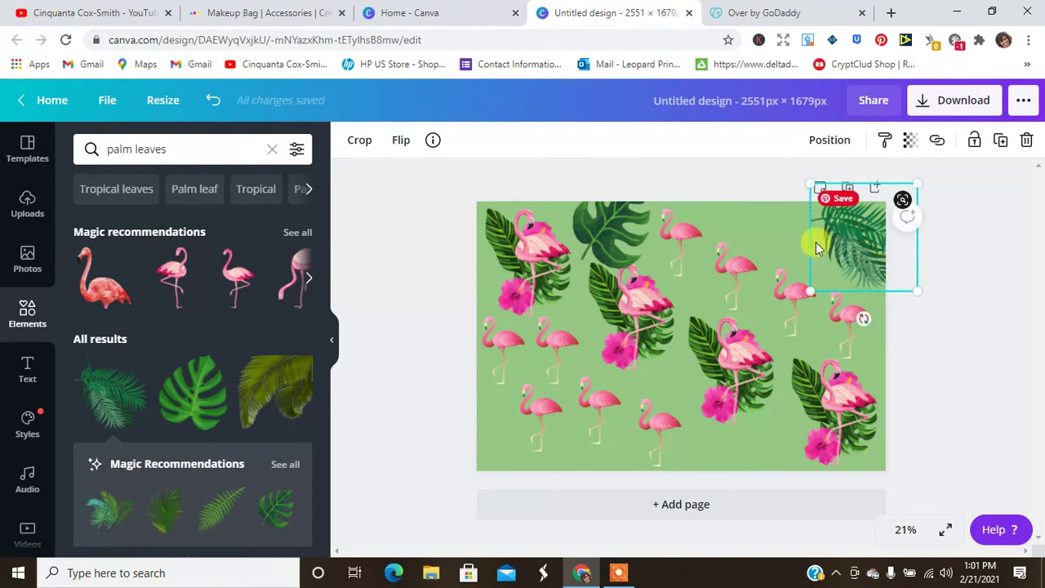
left_click_drag(604, 223, 596, 210)
- Place a tilted palm leaf at bottom centre and a monstera copy at the bottom-left edge
left_click(862, 213)
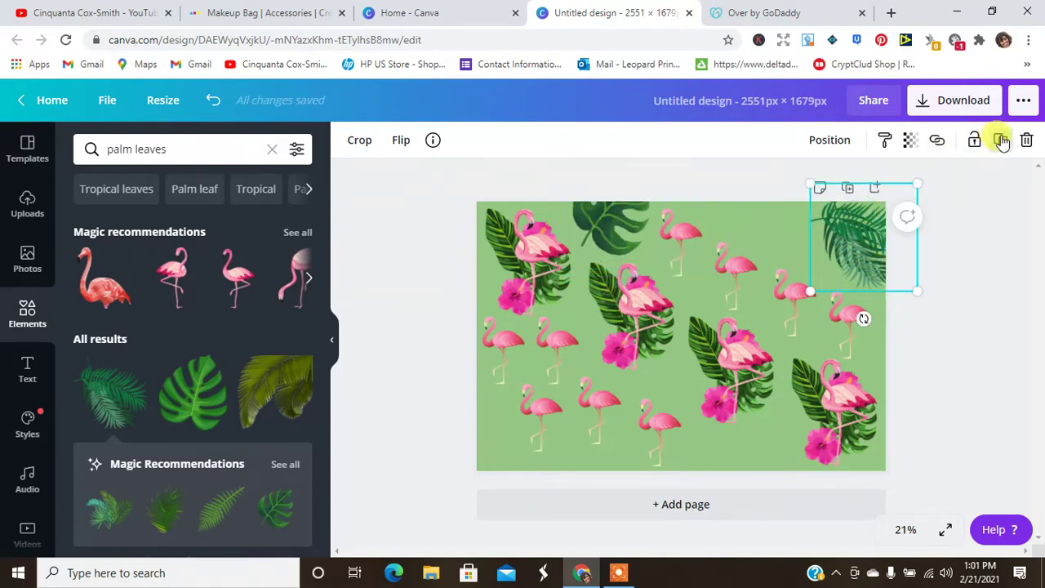
left_click_drag(906, 202, 731, 439)
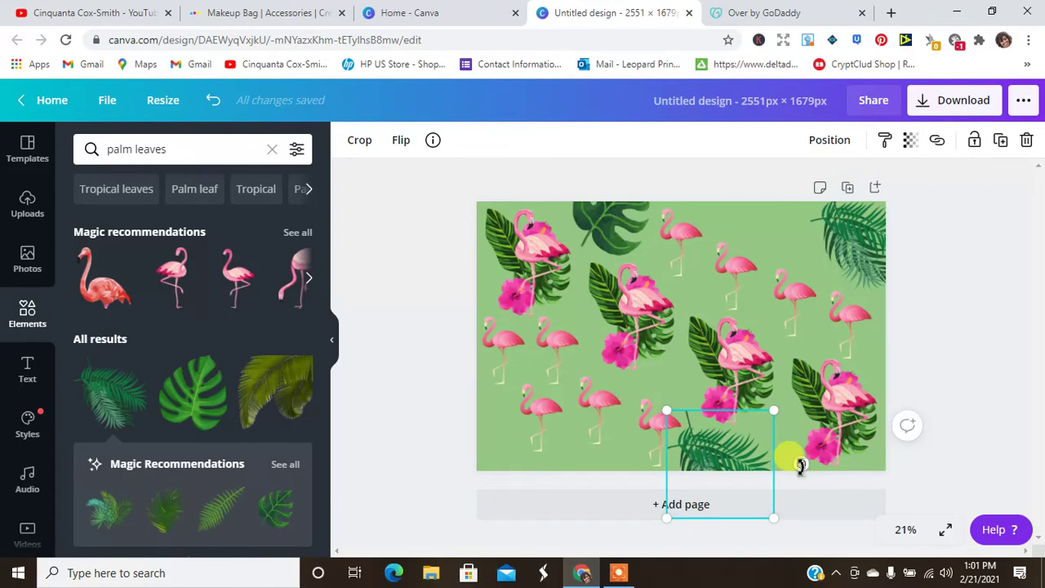
left_click_drag(802, 466, 792, 428)
mouse_move(734, 461)
left_mouse_down()
mouse_move(739, 447)
mouse_move(753, 454)
left_mouse_up()
left_click(617, 253)
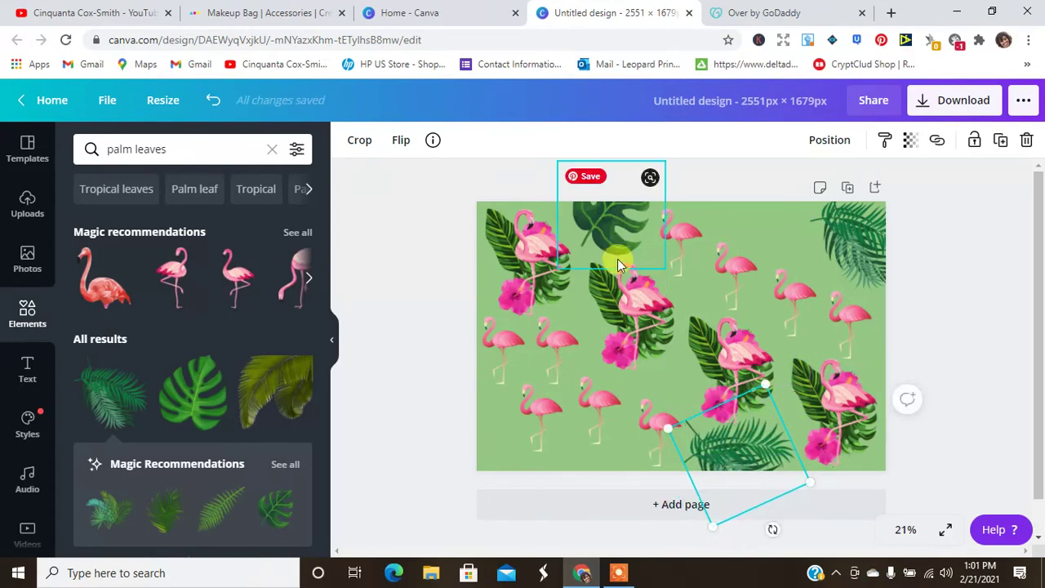
left_click(1000, 140)
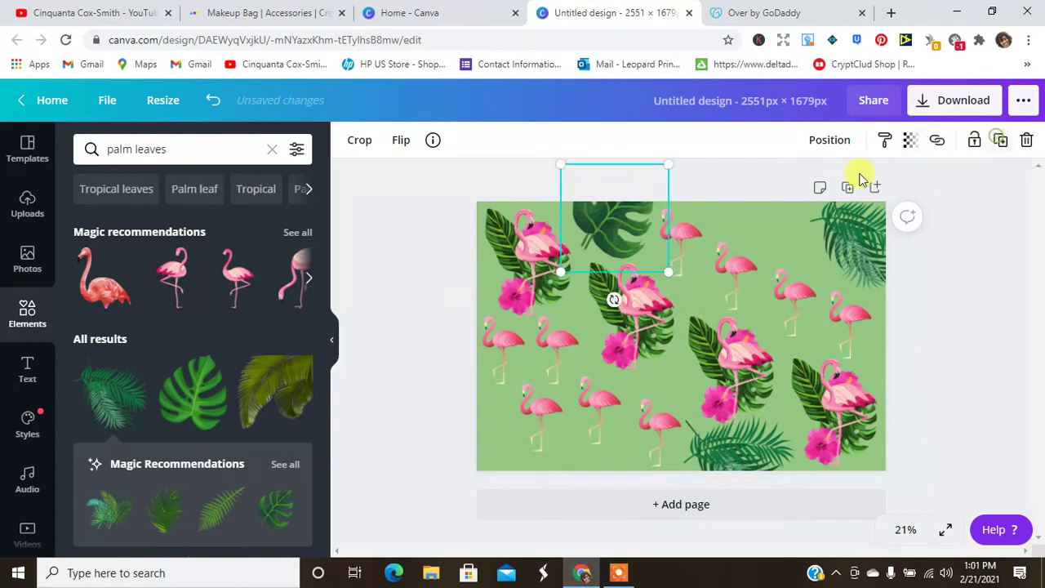
left_click_drag(618, 232, 468, 448)
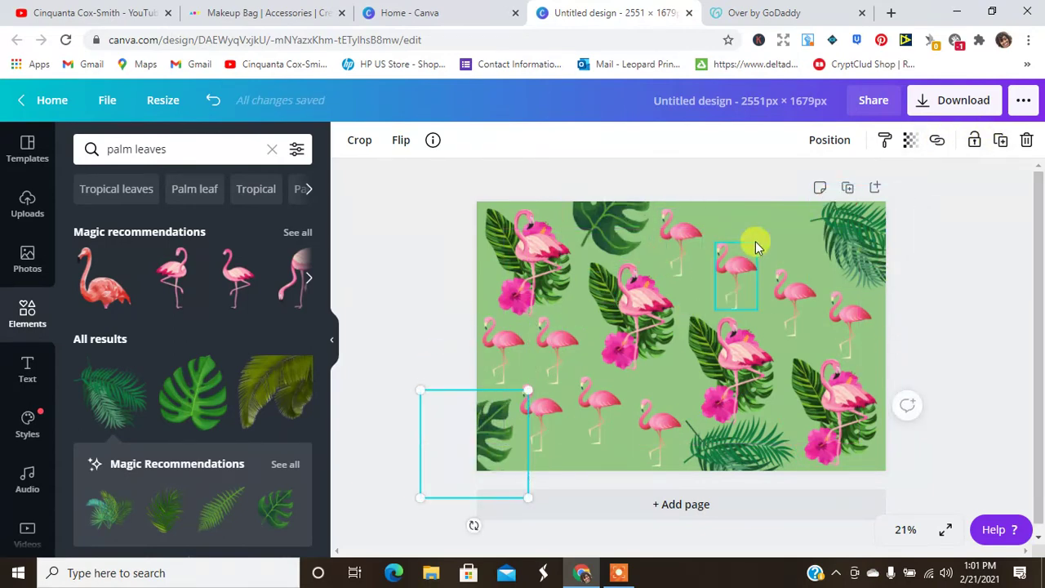
- Copy the top-right palm leaf into the bottom-right corner with a steep tilt
left_click(856, 236)
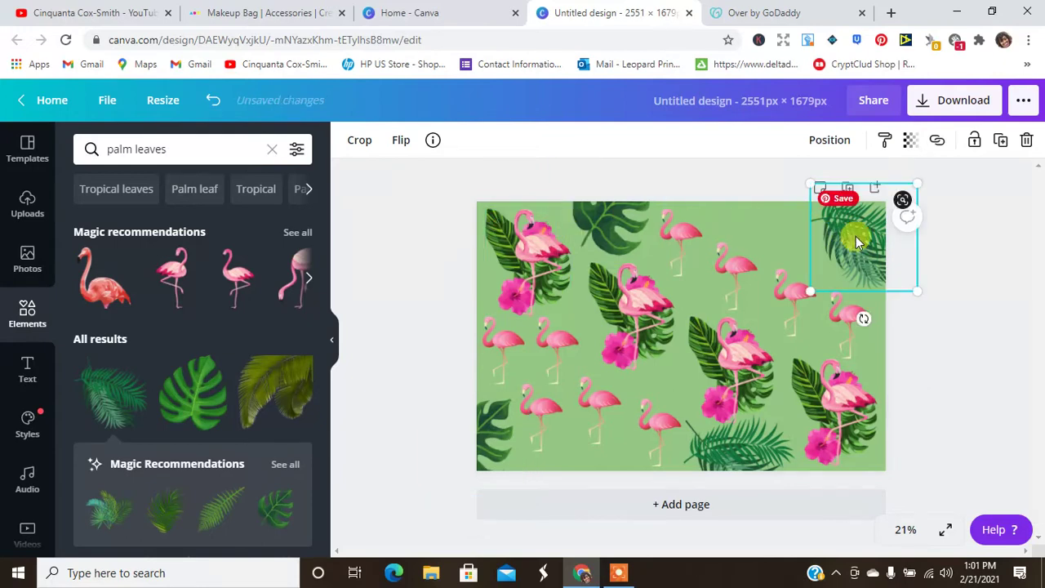
left_click(1003, 143)
left_click_drag(858, 234, 941, 436)
left_click(1003, 141)
left_click_drag(925, 504, 850, 457)
left_click_drag(924, 447, 924, 455)
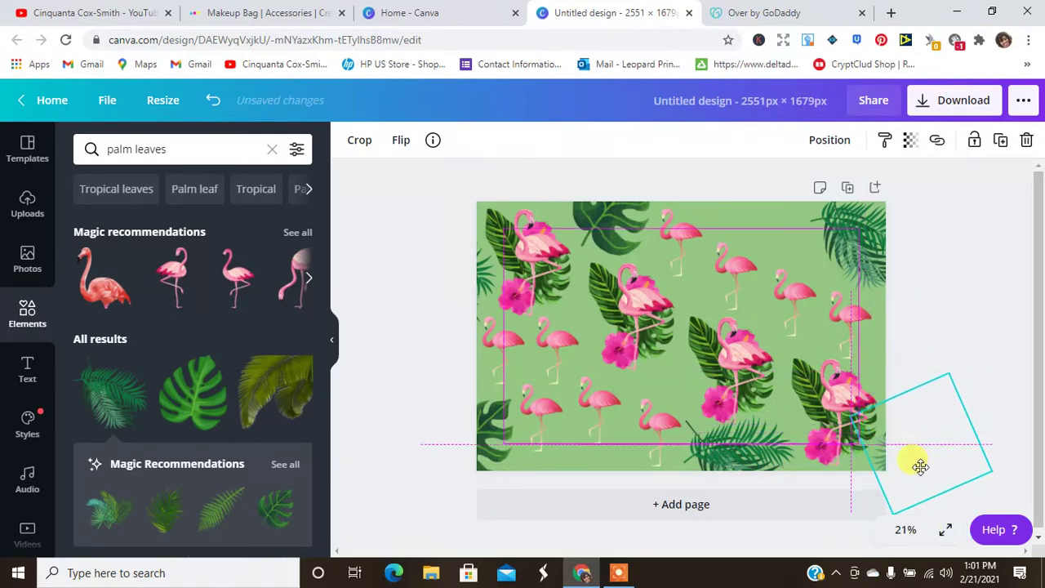
left_click_drag(920, 467, 913, 488)
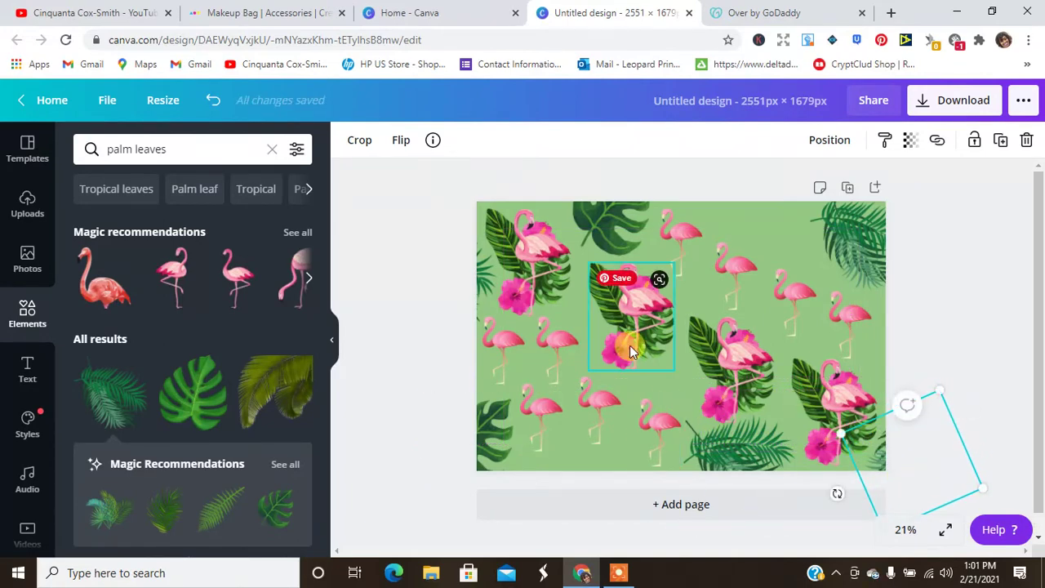
- Add leaf copies further right along the bottom edge and at the top centre
left_click(483, 435)
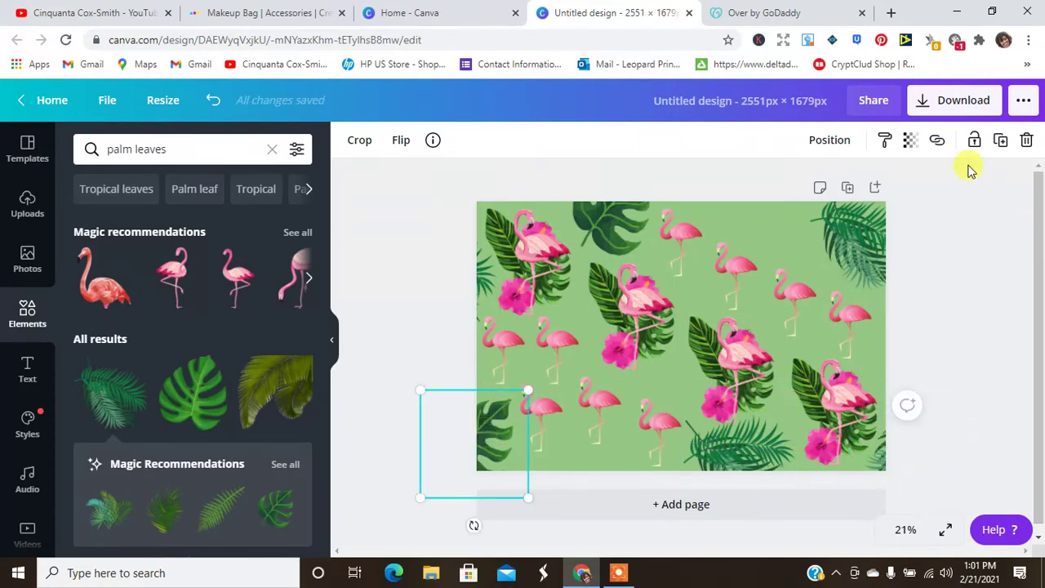
left_click(1000, 140)
left_click_drag(495, 452, 590, 497)
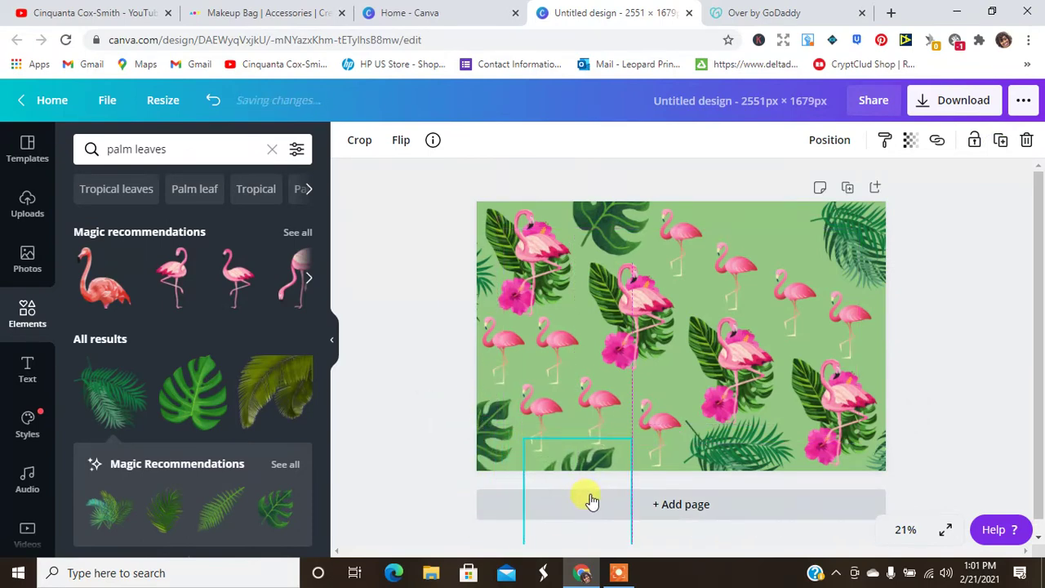
left_click(858, 237)
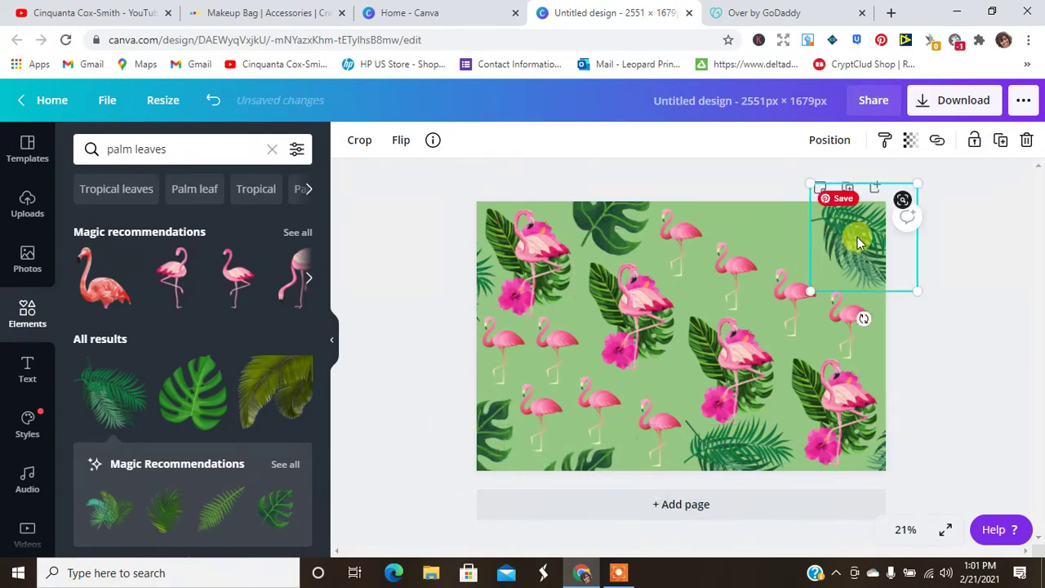
left_click(1000, 141)
left_click_drag(846, 259, 730, 214)
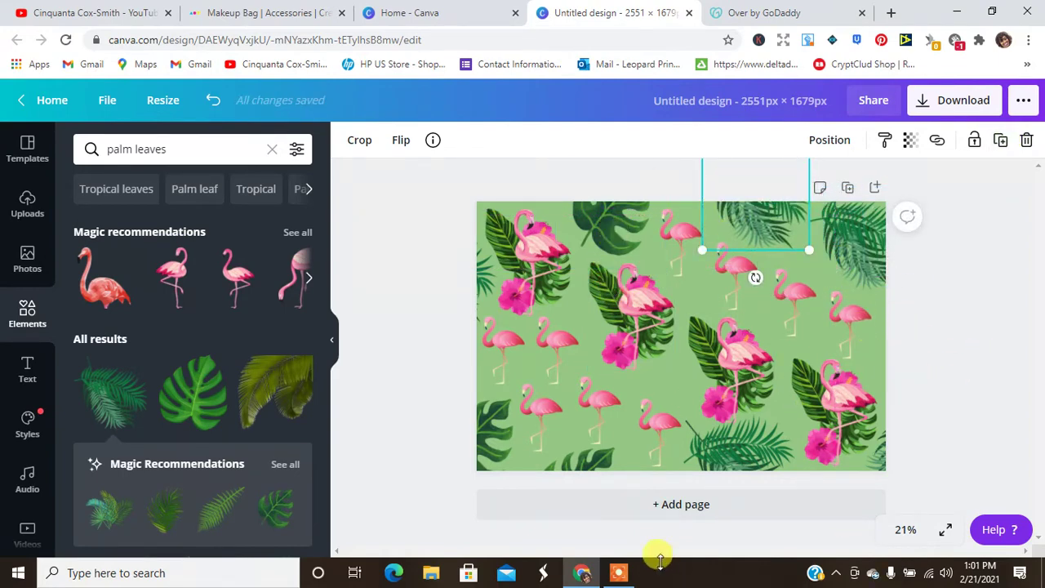
left_click(619, 573)
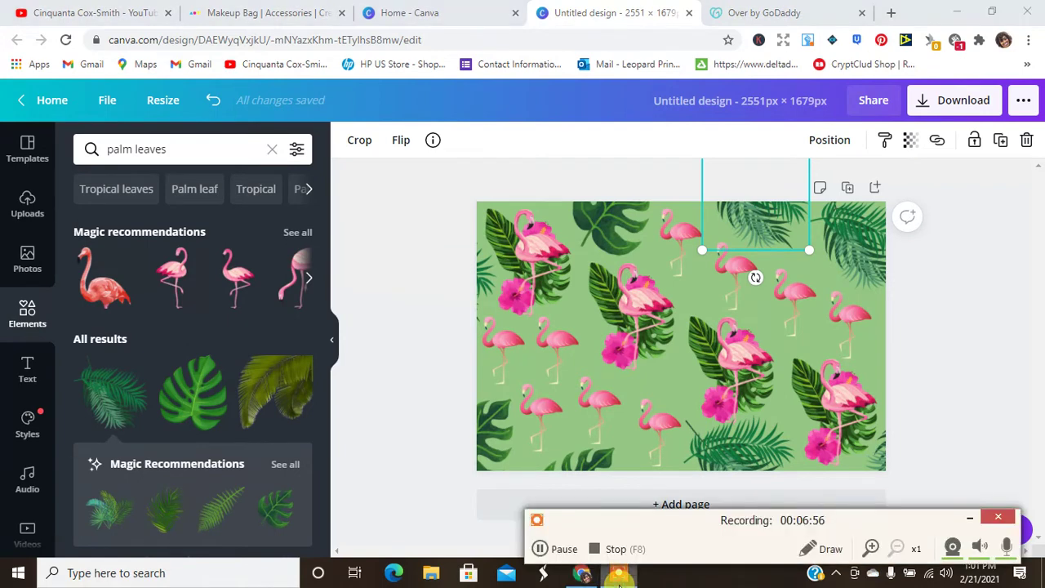
left_click(540, 550)
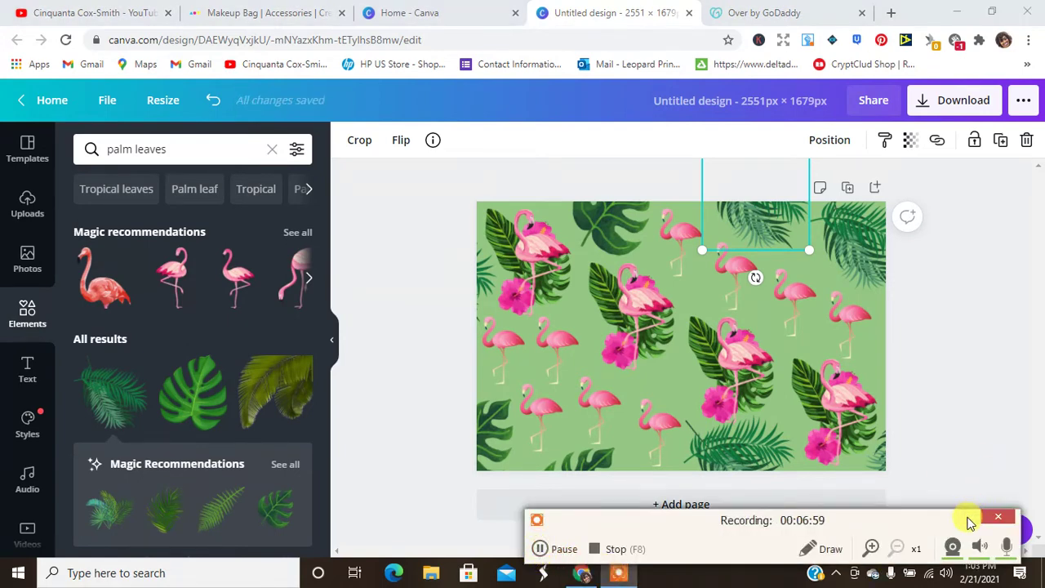
left_click(969, 519)
left_click(809, 174)
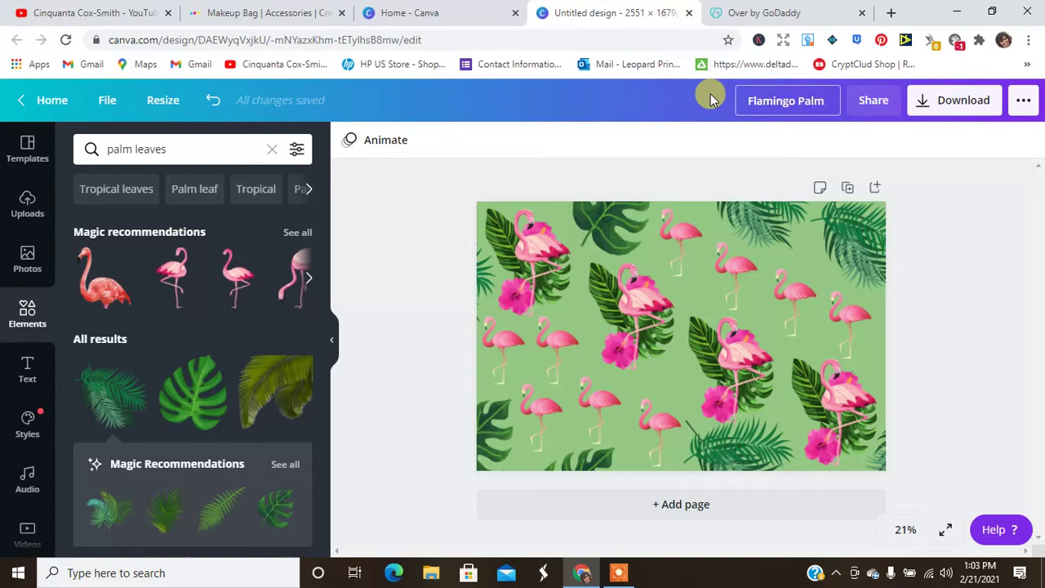
- Finish titling the Canva design 'Flamingo Palm Makeup Bag' and download it as a PNG
type("eup")
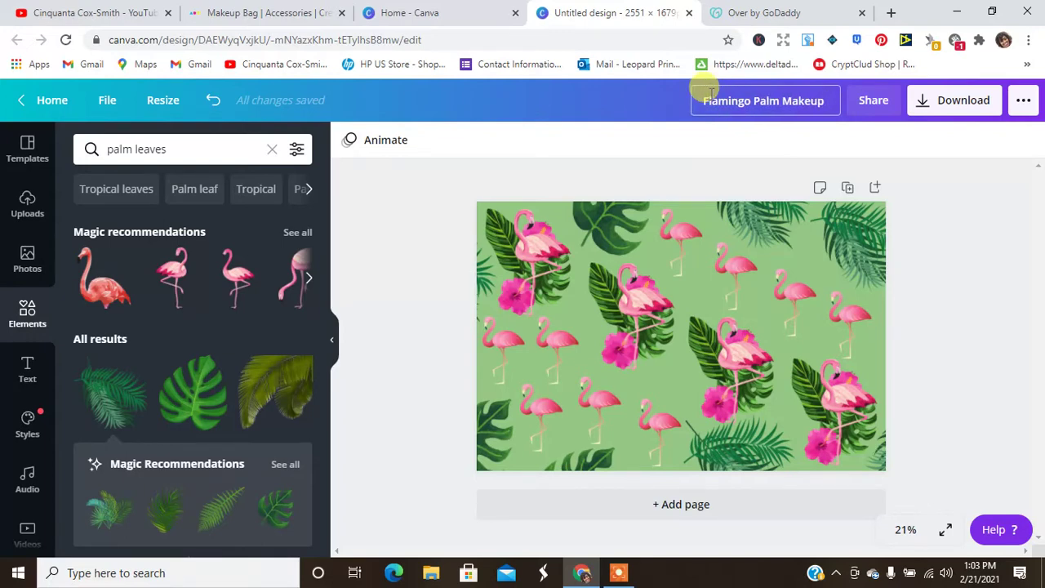
type(" Bag")
key("Return")
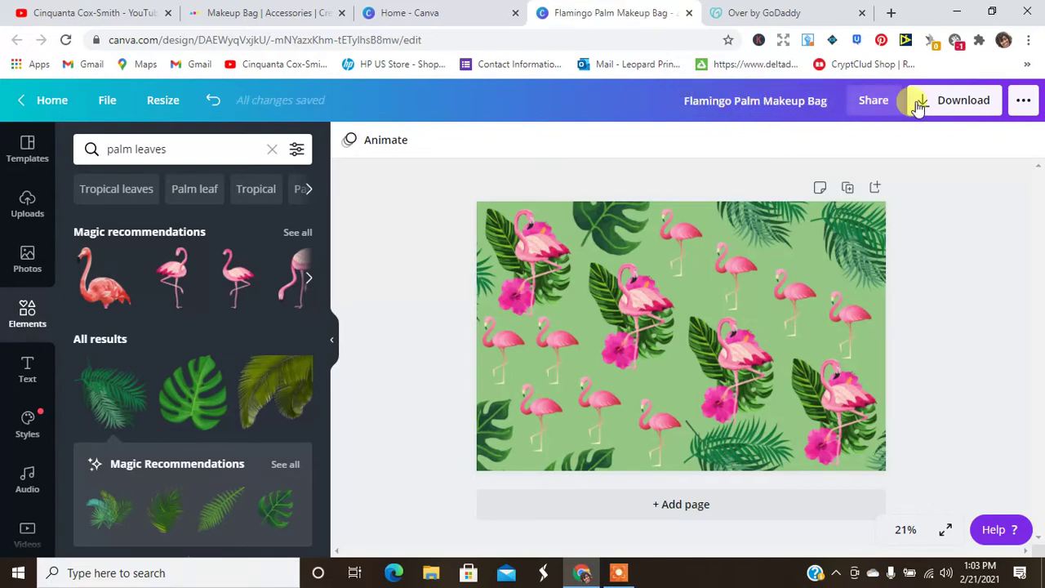
left_click(948, 106)
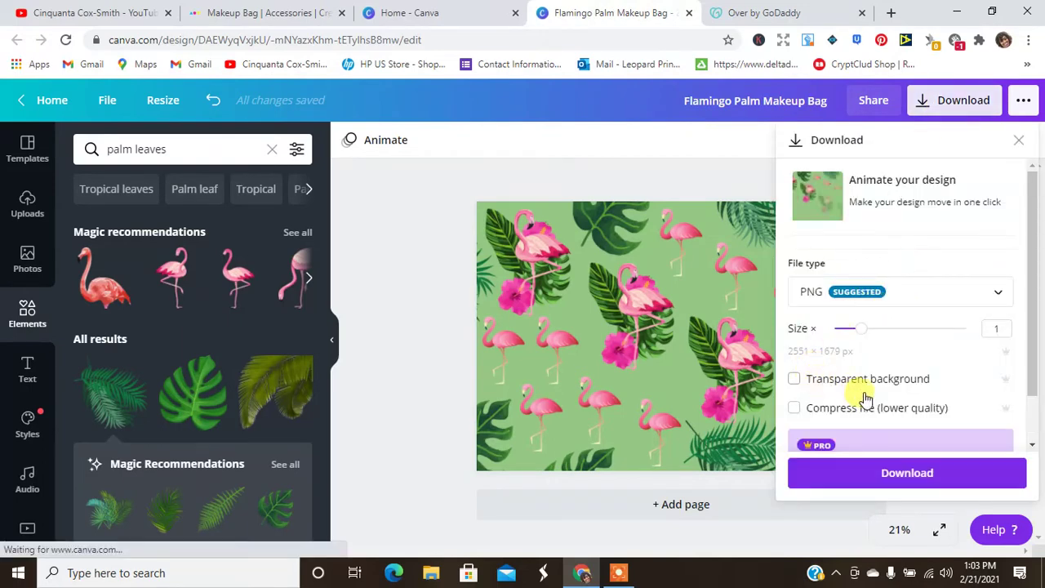
left_click(855, 472)
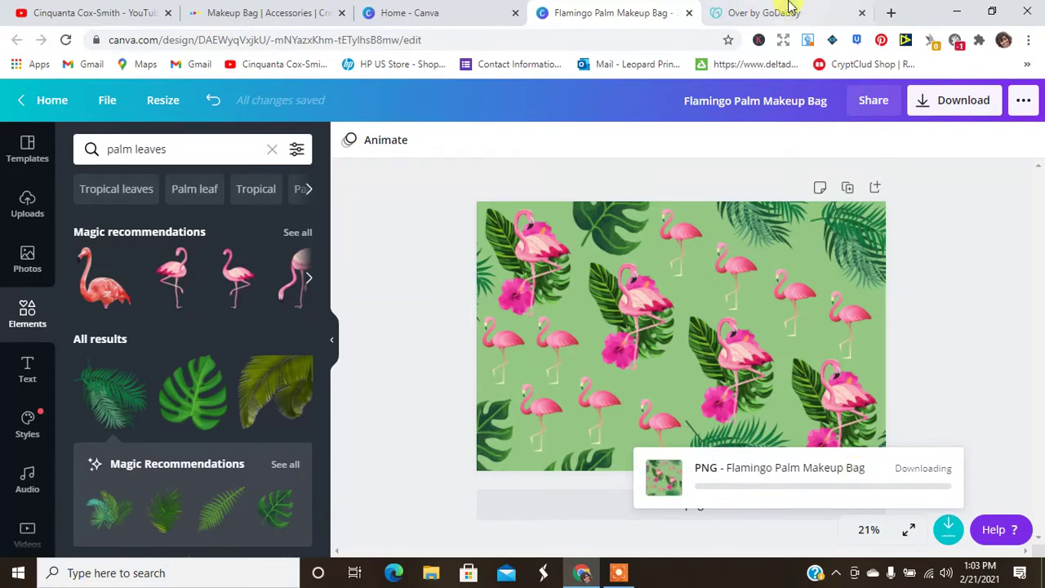
- In the Over graphics library, replace the 'flowers free' search with a 'strawberries' search
left_click(762, 11)
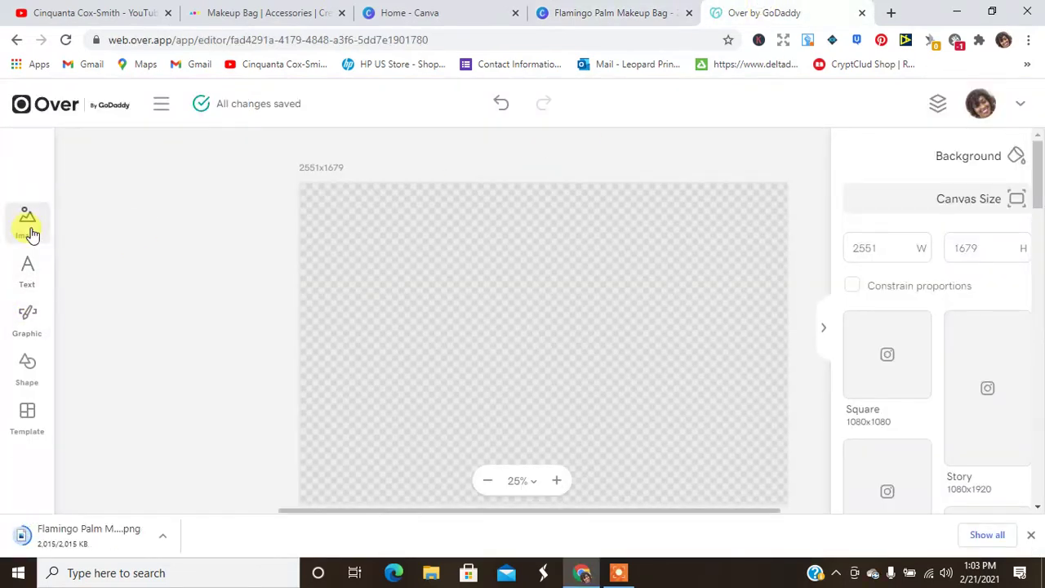
left_click(25, 318)
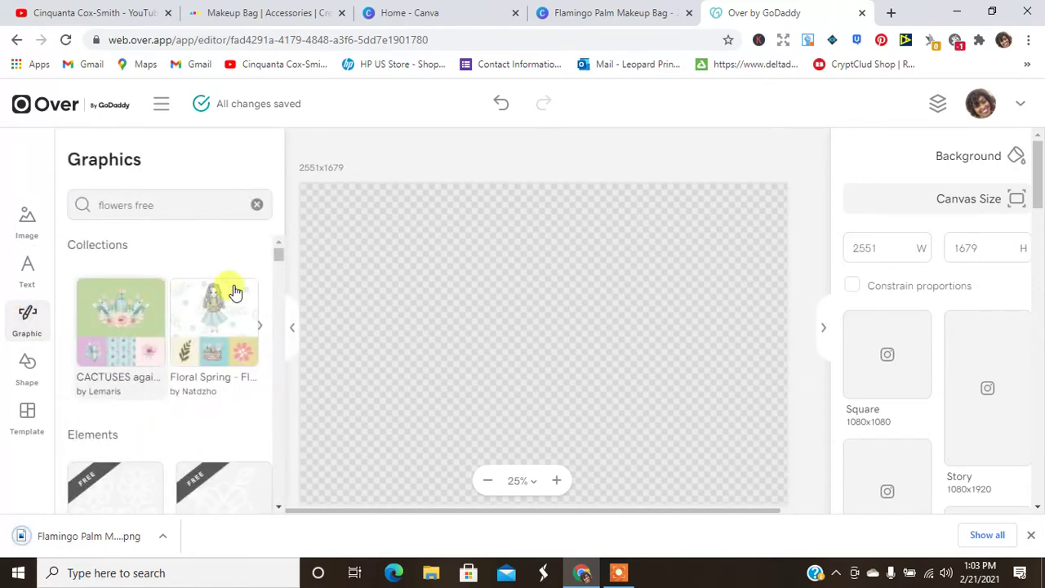
left_click_drag(281, 256, 271, 206)
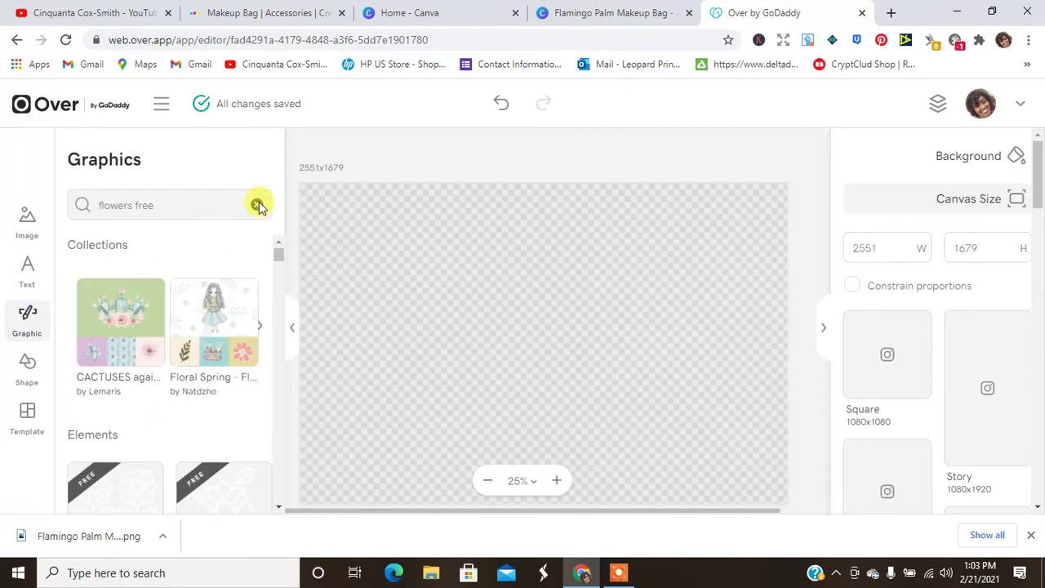
left_click(259, 205)
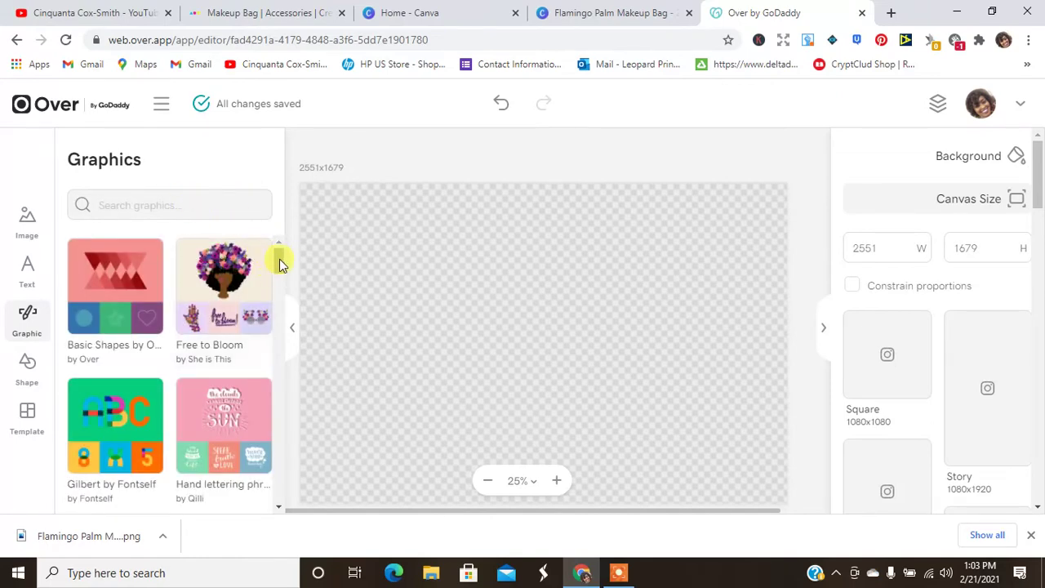
left_click_drag(280, 261, 282, 302)
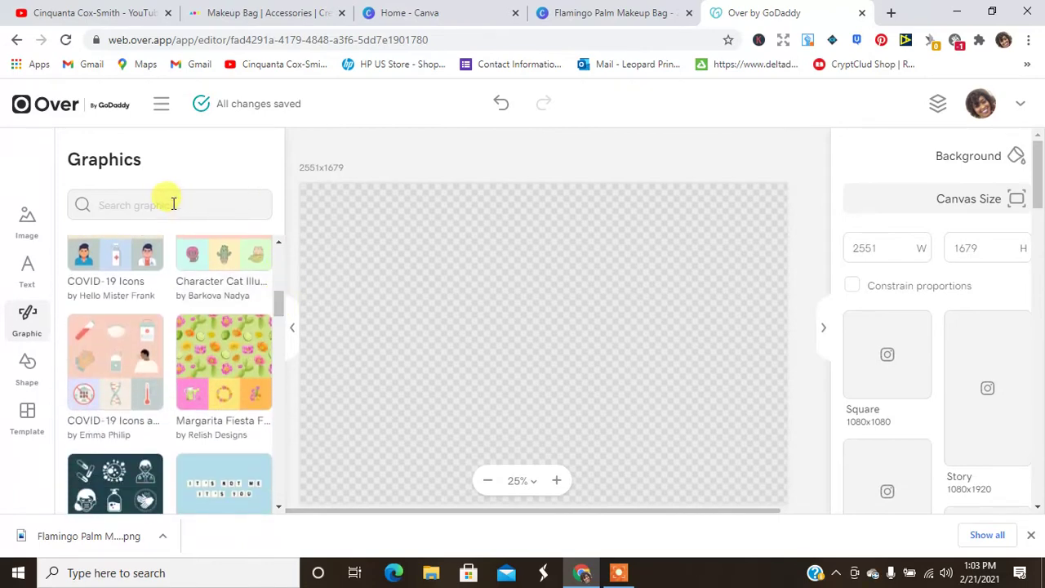
left_click(137, 205)
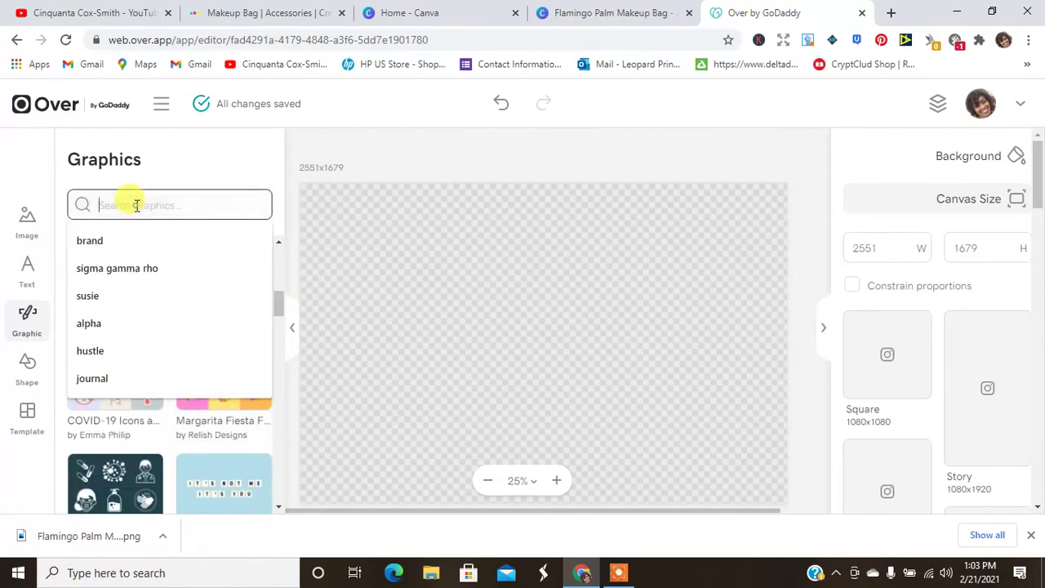
type("strawb")
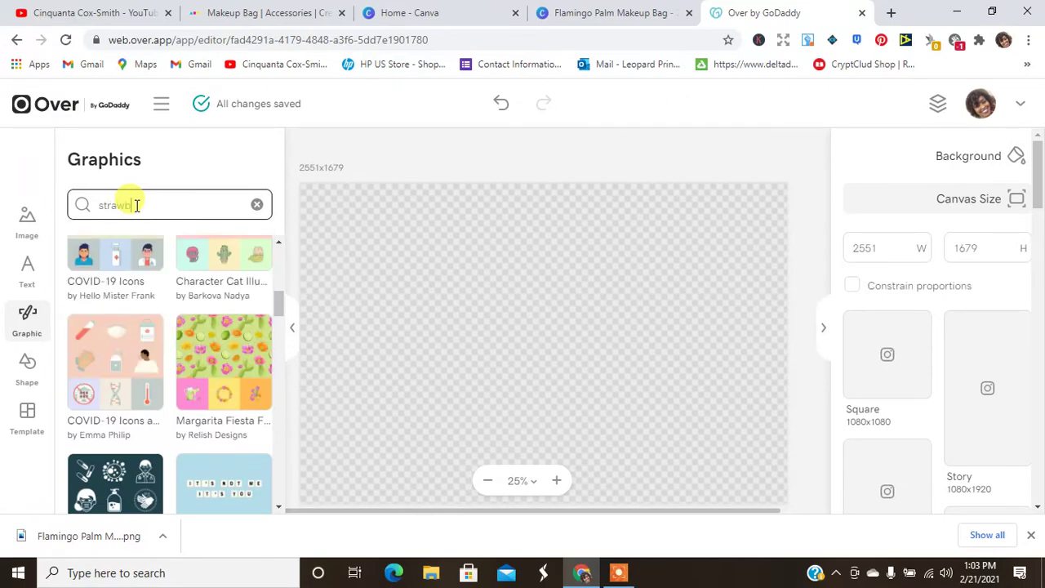
type("erries")
key("Return")
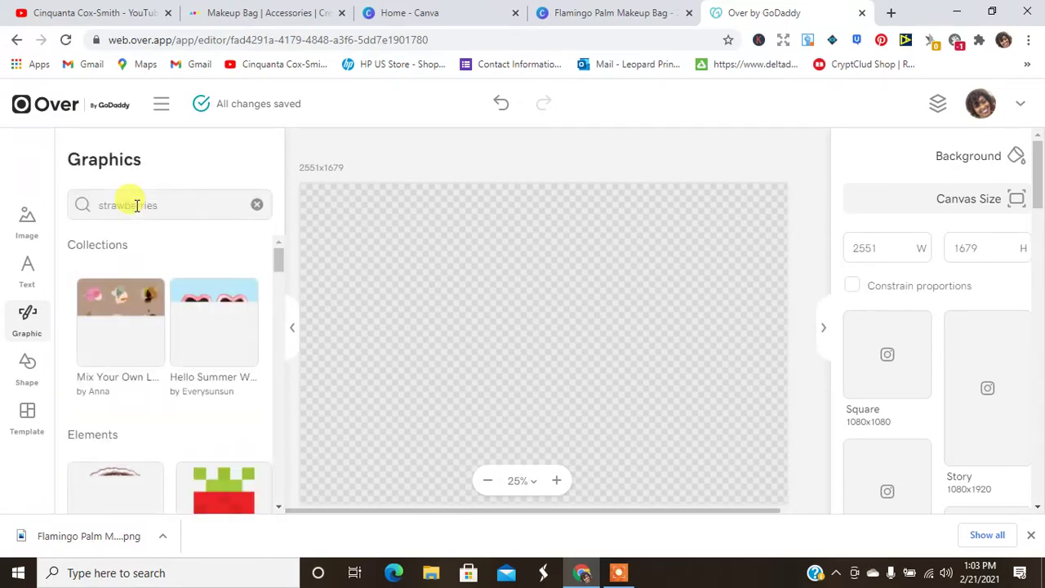
- Refine to 'strawberries free', try and delete Tropical Bundle, then add the 17 Donuts graphic
left_click_drag(280, 263, 279, 289)
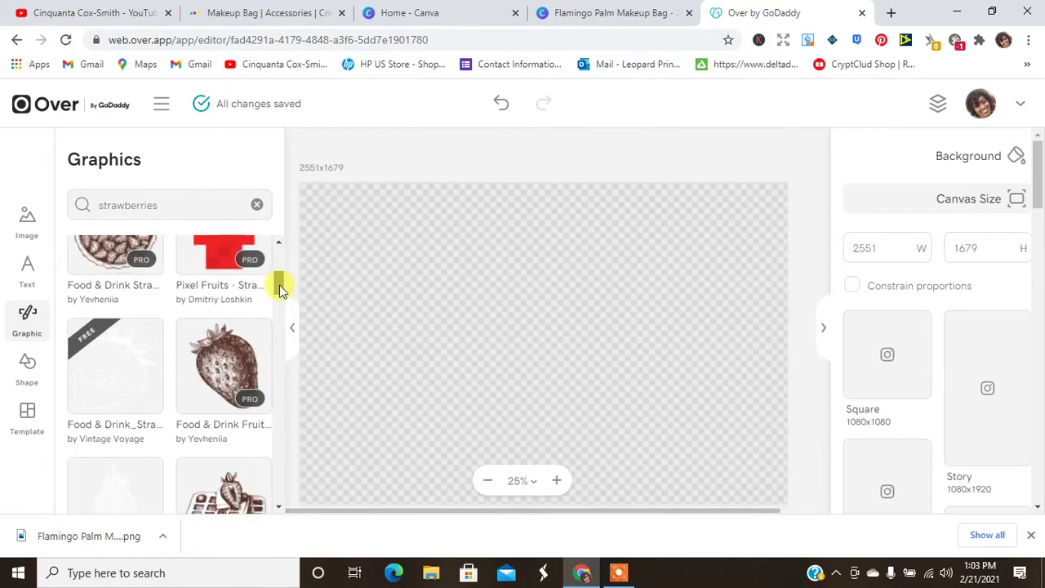
left_click(237, 217)
key("Return")
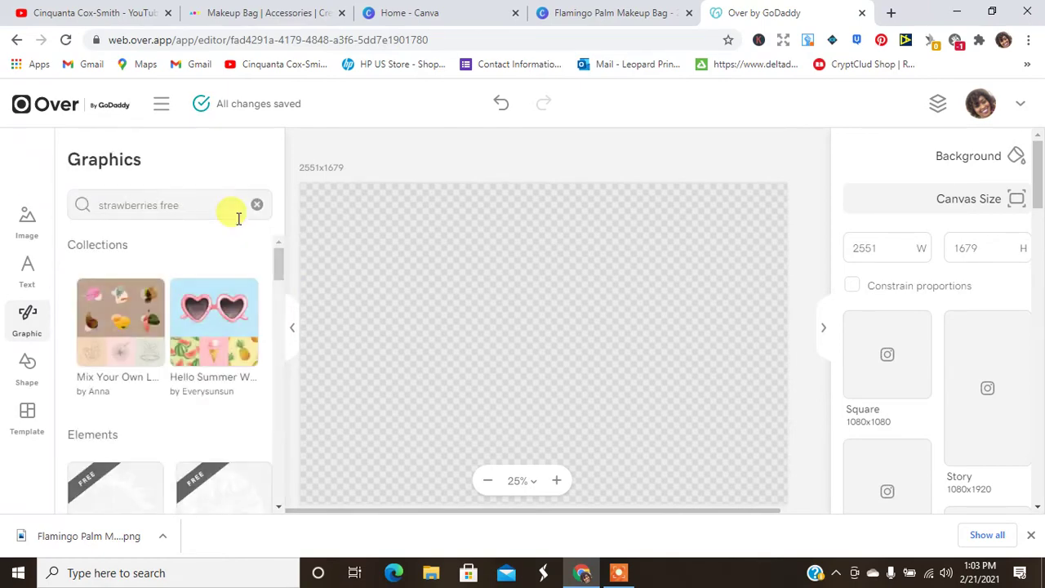
left_click_drag(275, 265, 276, 333)
scroll(275, 328, "down", 1)
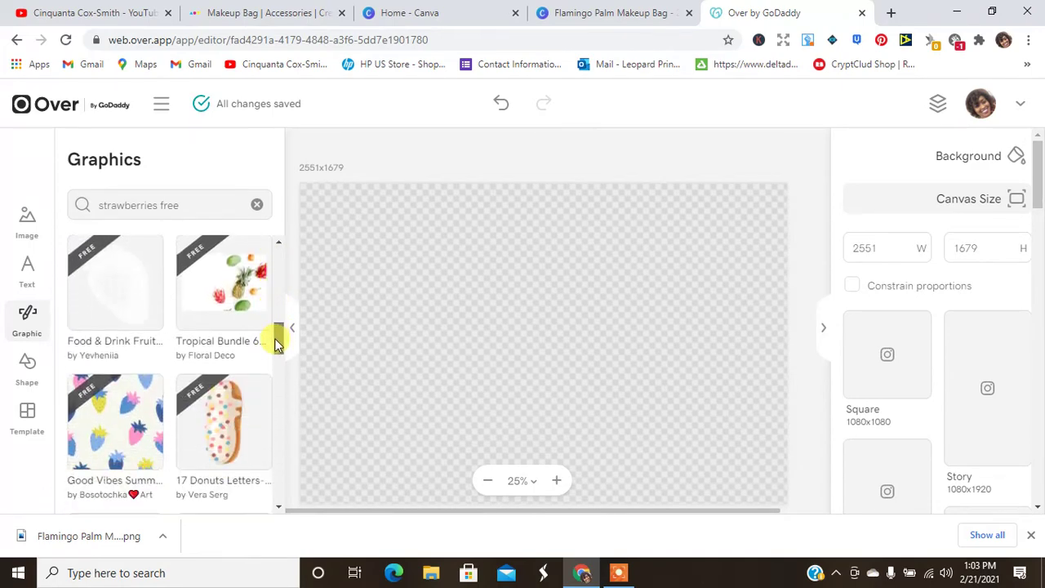
left_click(227, 299)
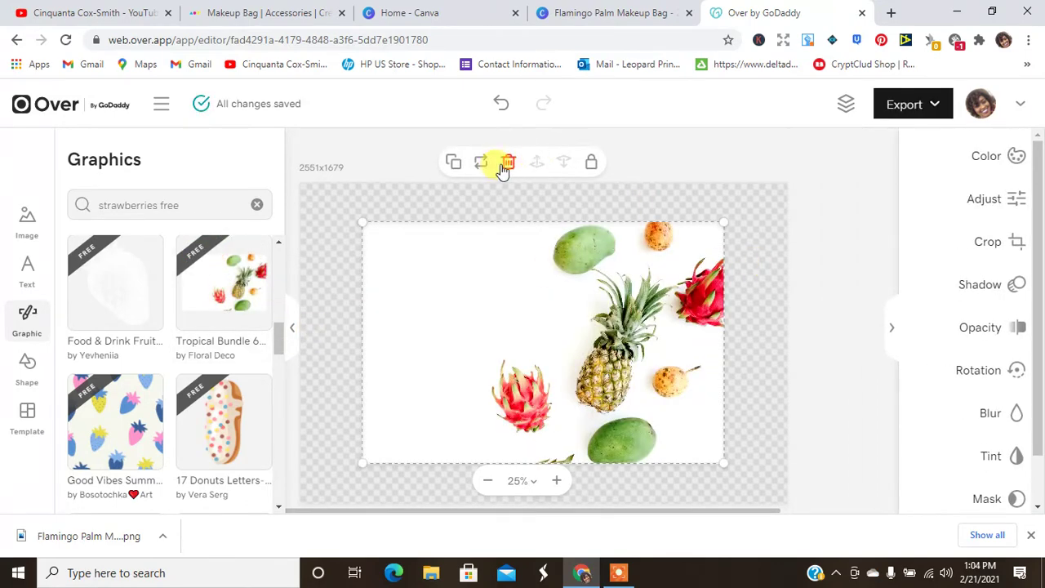
left_click(506, 166)
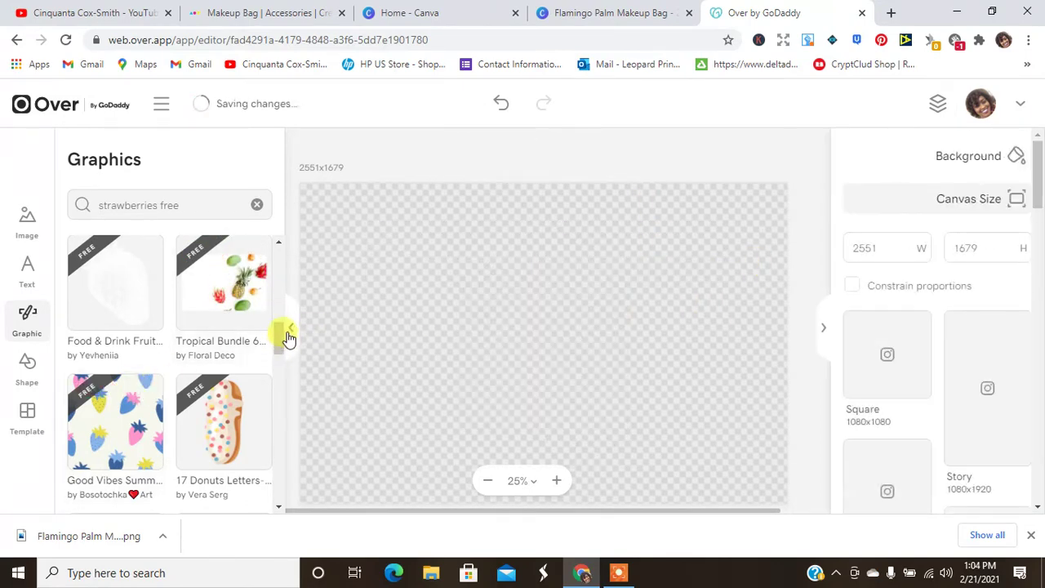
left_click_drag(280, 335, 278, 344)
left_click(210, 322)
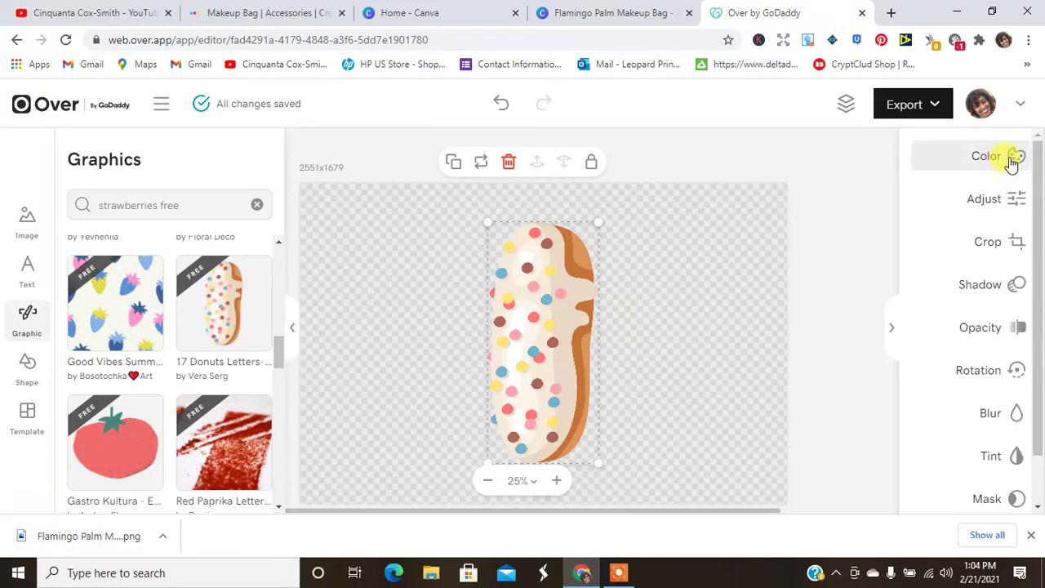
- Turn on a solid canvas background colour and set it to pink #ED70AB
left_click(891, 318)
left_click(641, 264)
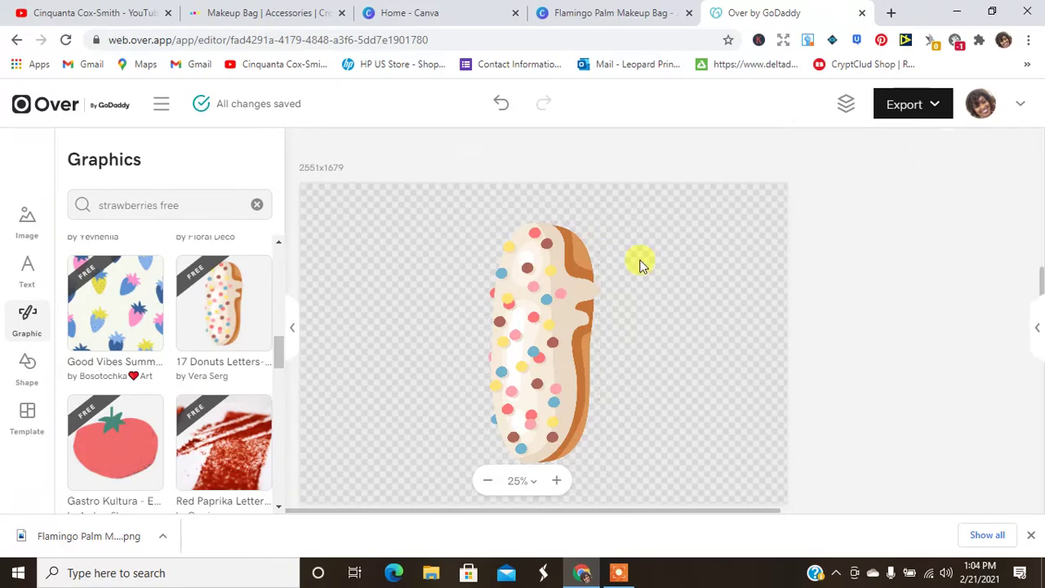
left_click(1005, 272)
left_click(1015, 300)
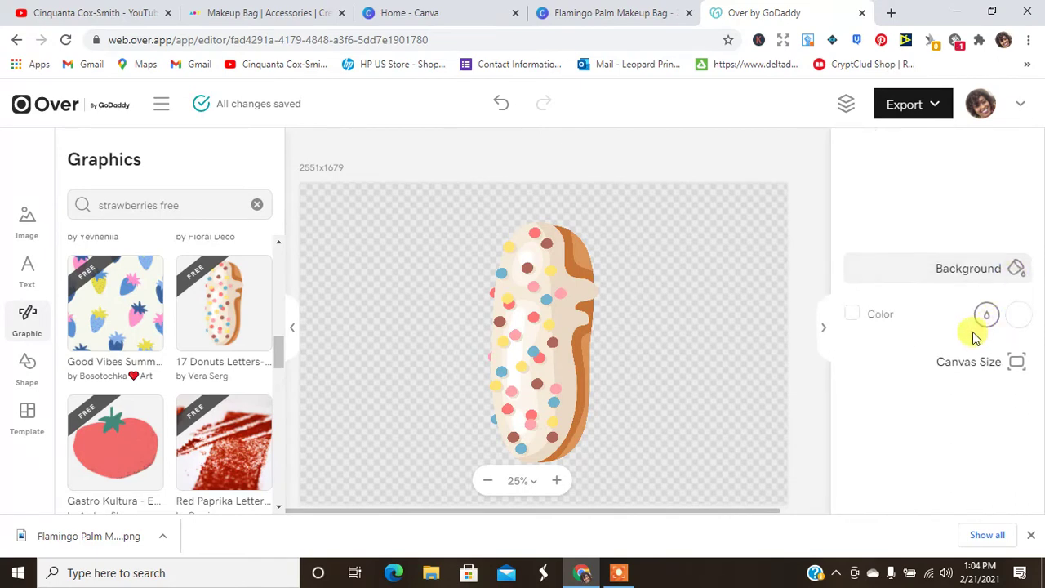
left_click(846, 315)
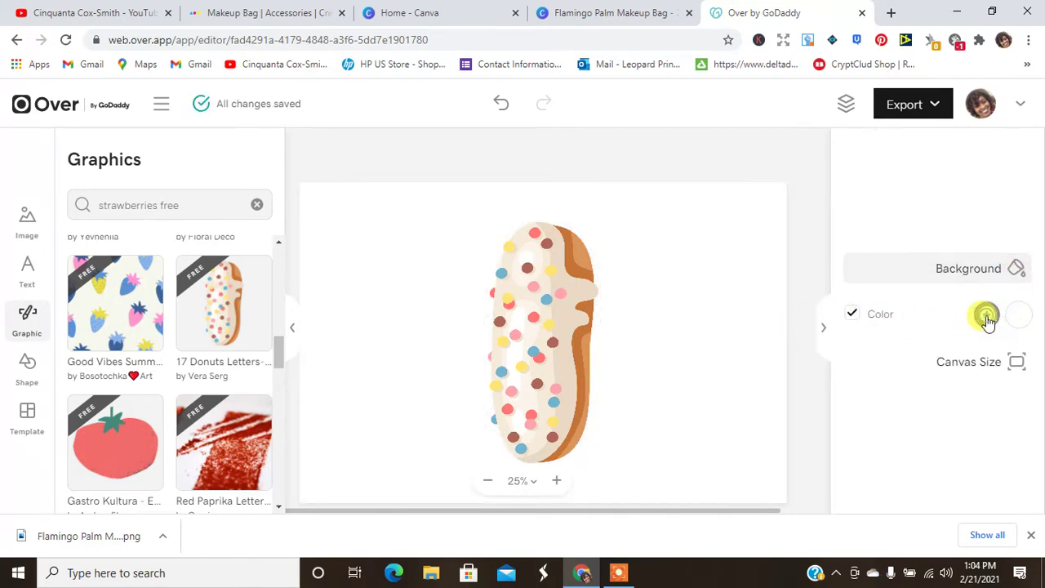
left_click(1018, 319)
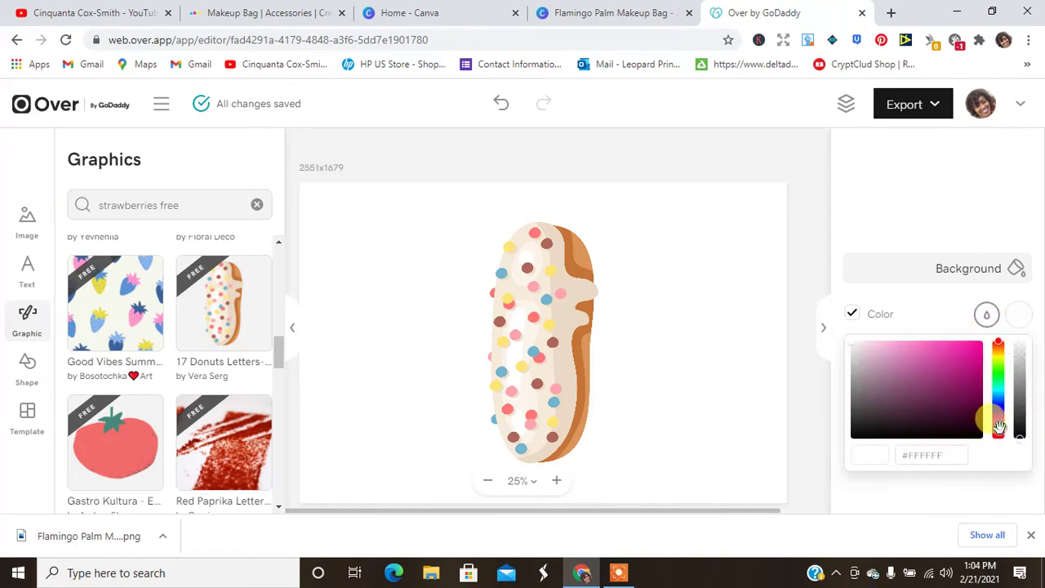
left_click(916, 351)
left_click_drag(934, 351, 946, 354)
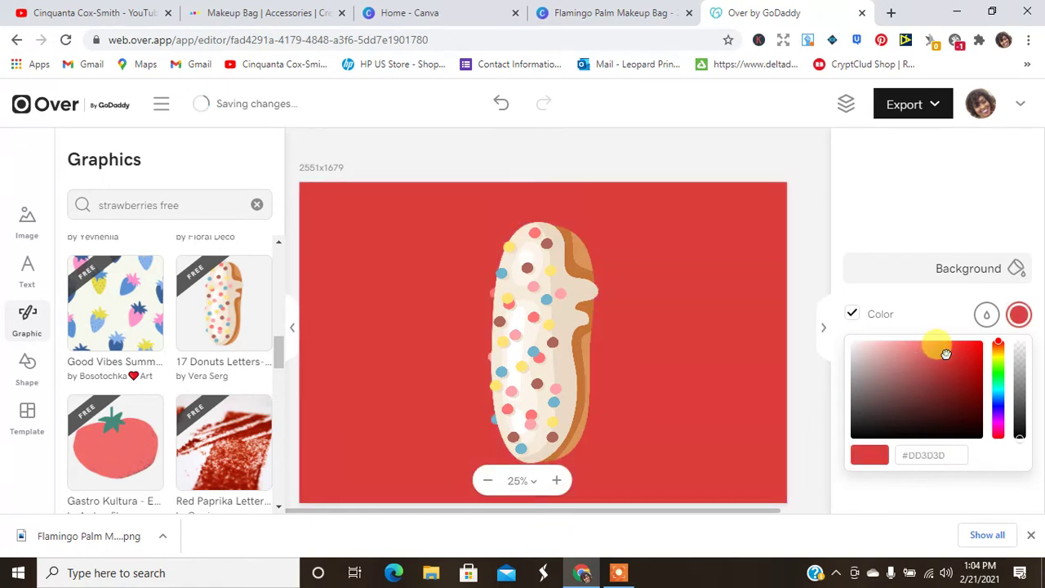
left_click(998, 422)
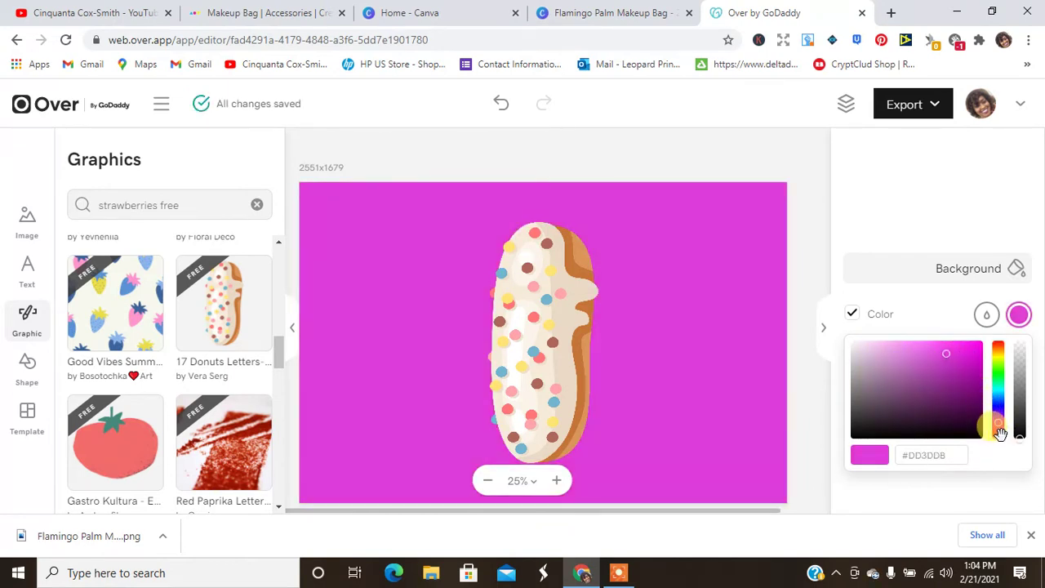
left_click(1000, 431)
left_click(919, 346)
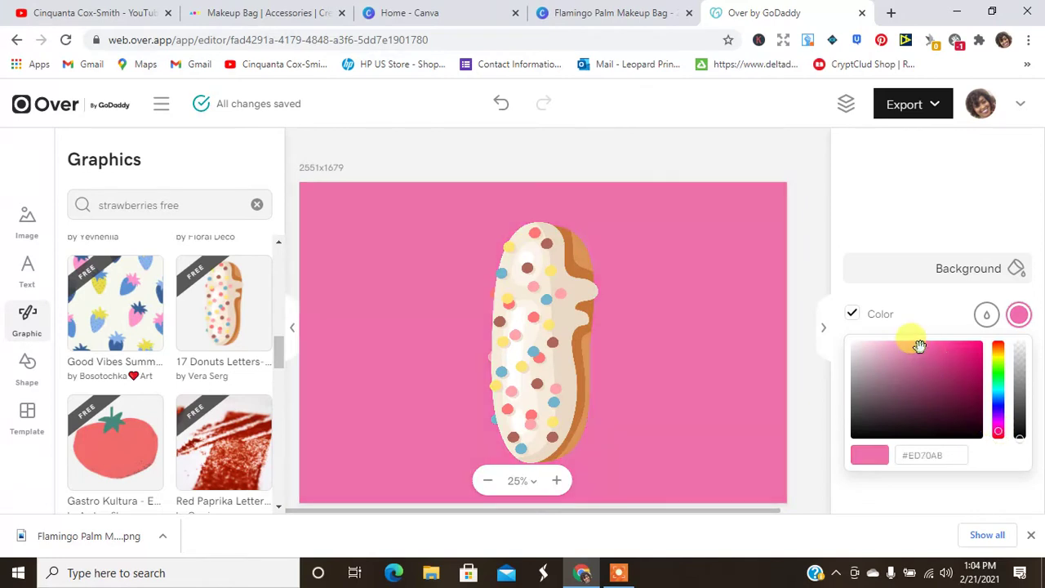
left_click(808, 193)
- Shrink the donut, rotate it to 60°, and move it to the canvas's top-left
left_click(584, 431)
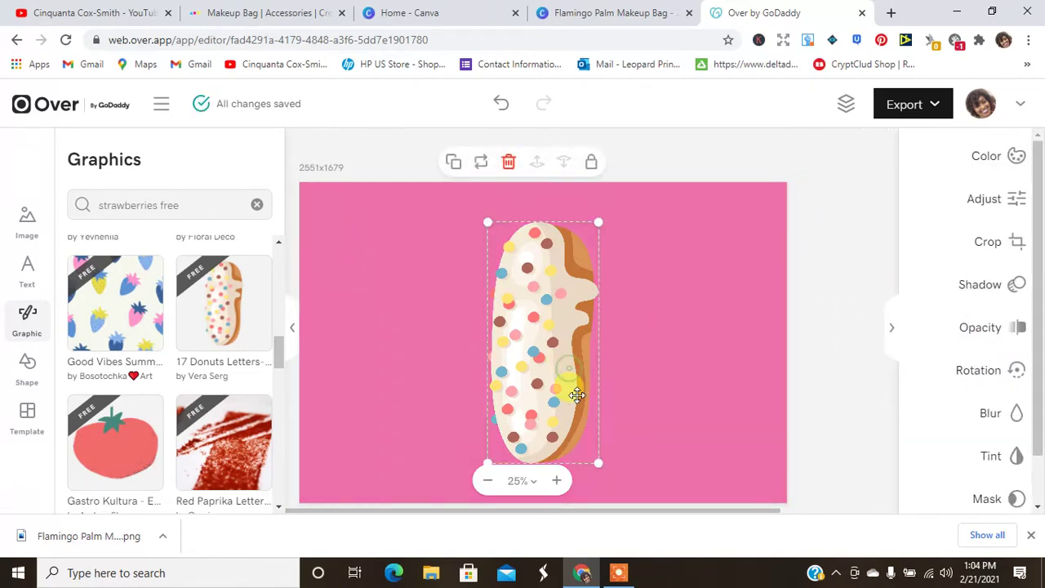
left_click_drag(597, 472, 462, 356)
left_click(626, 574)
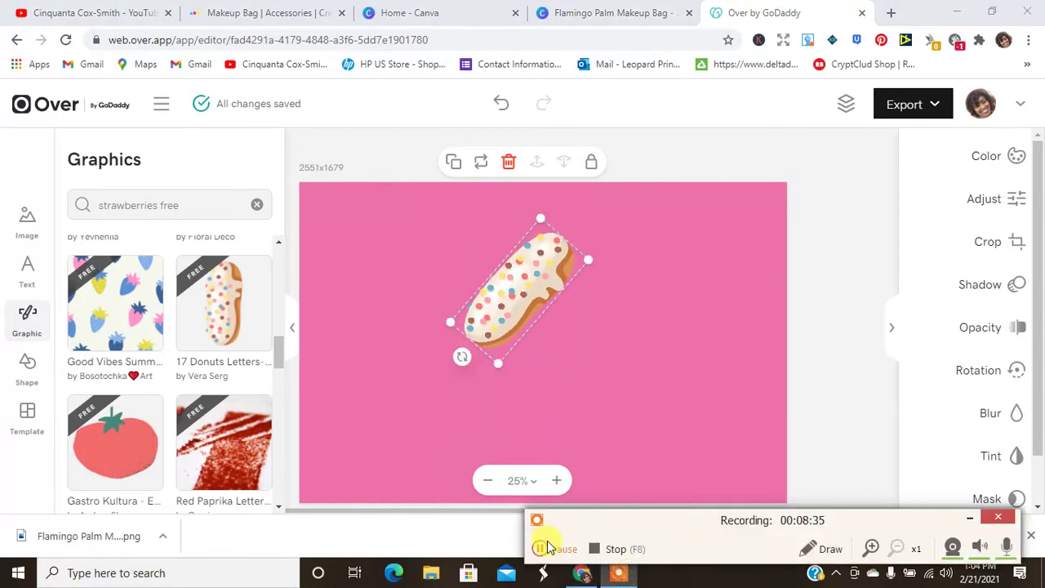
left_click(549, 547)
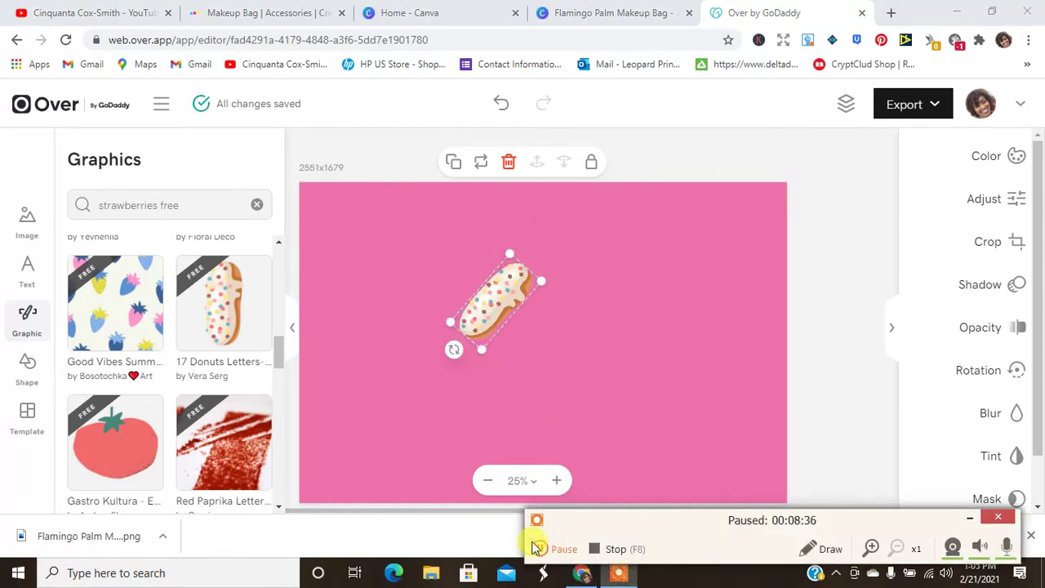
left_click(539, 548)
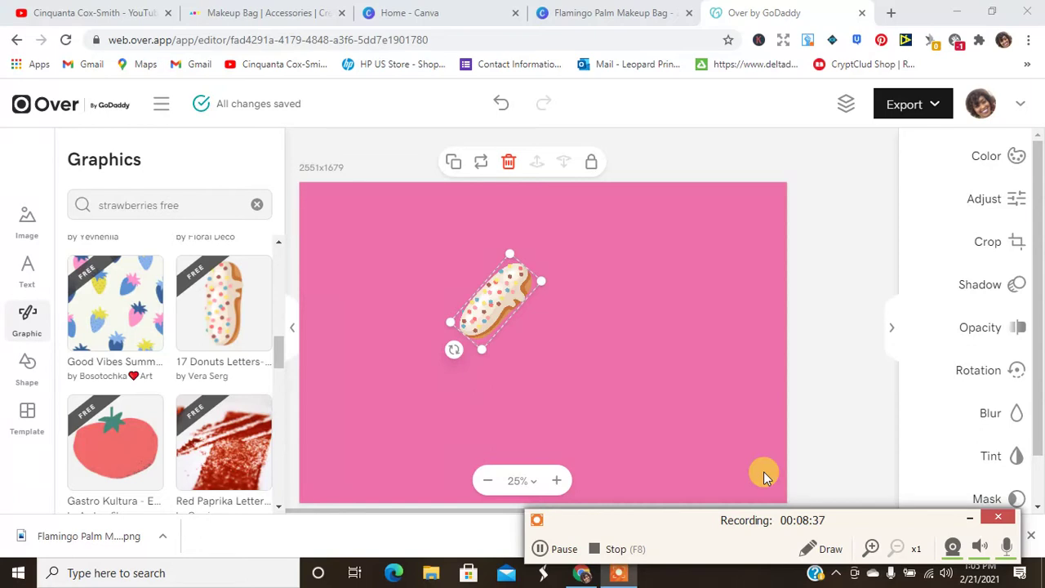
left_click_drag(449, 348, 428, 334)
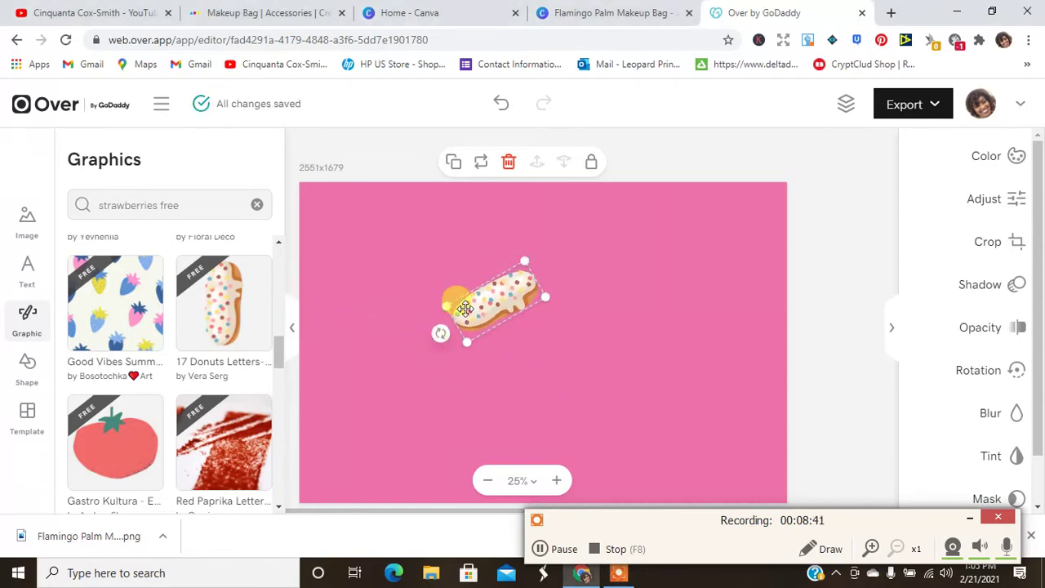
left_click_drag(493, 317, 490, 236)
- Duplicate the donut three times to make four angled donuts
left_click(454, 162)
left_click(452, 161)
left_click(454, 161)
- Group-select the donuts and place duplicated groups below and up to the right
left_click(608, 276)
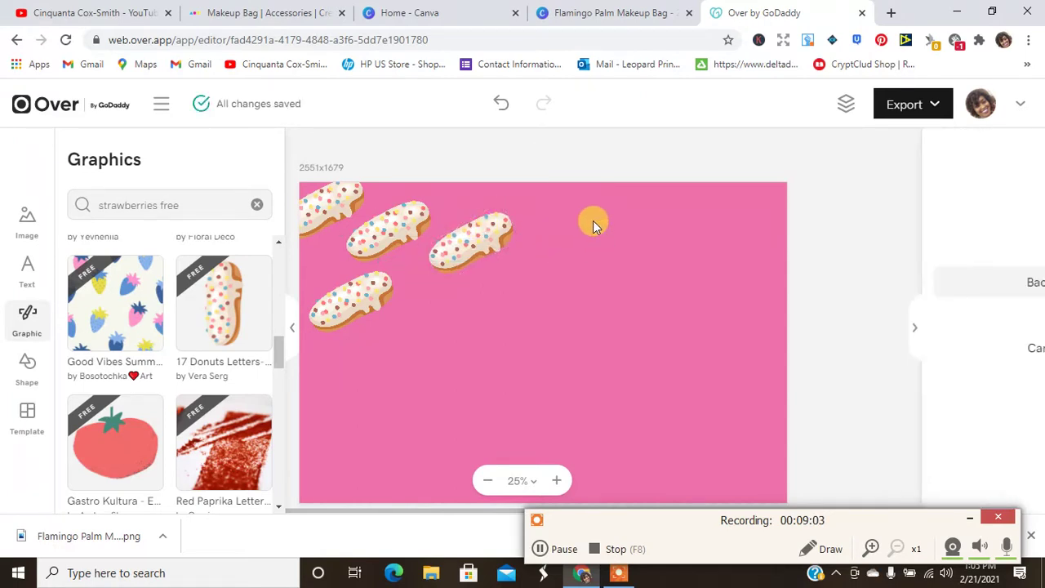
left_click_drag(587, 215, 285, 194)
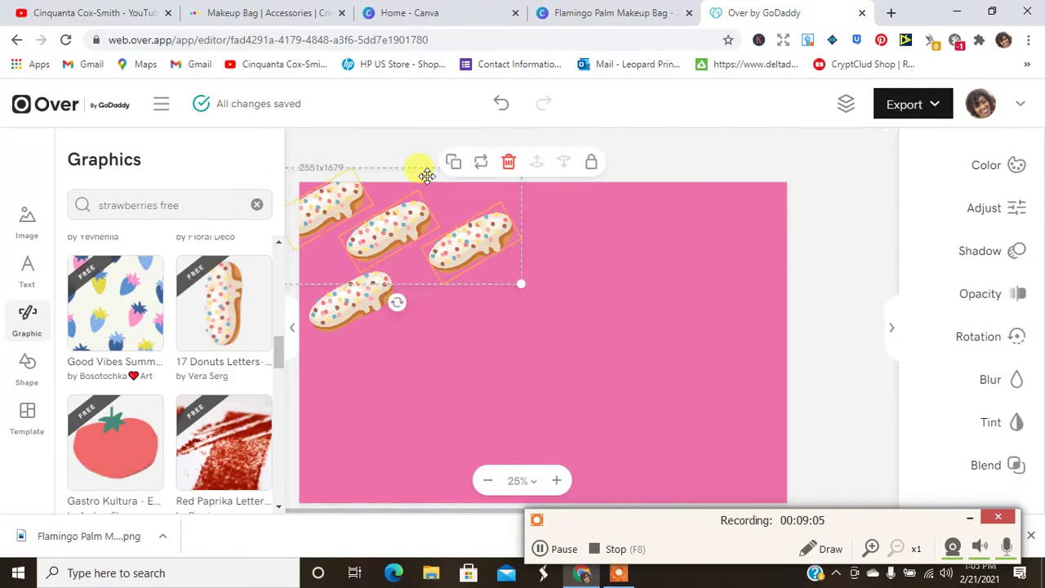
left_click(455, 163)
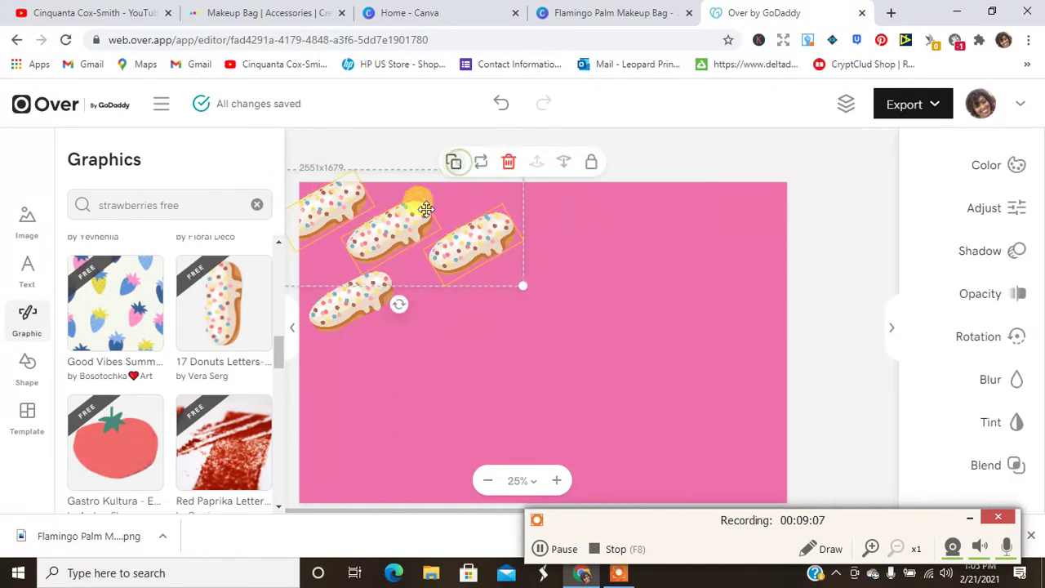
left_click_drag(418, 219, 525, 330)
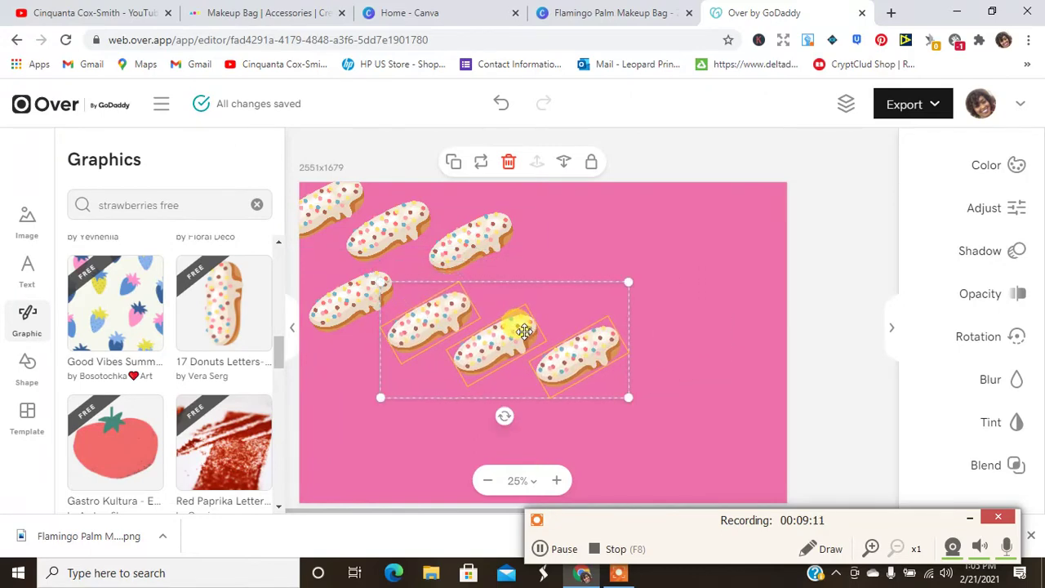
left_click(455, 162)
left_click_drag(490, 344, 695, 210)
left_click(455, 161)
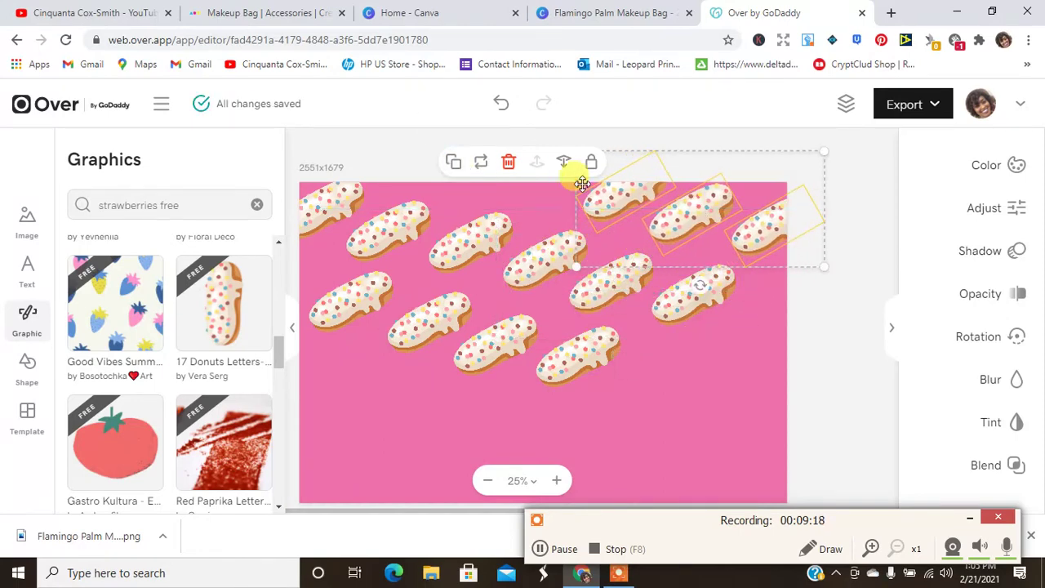
left_click_drag(710, 219, 772, 387)
- Duplicate the donut group to fill the upper-right, lower-left, lower-middle, bottom-right and bottom-left areas
left_click(454, 162)
left_click(456, 164)
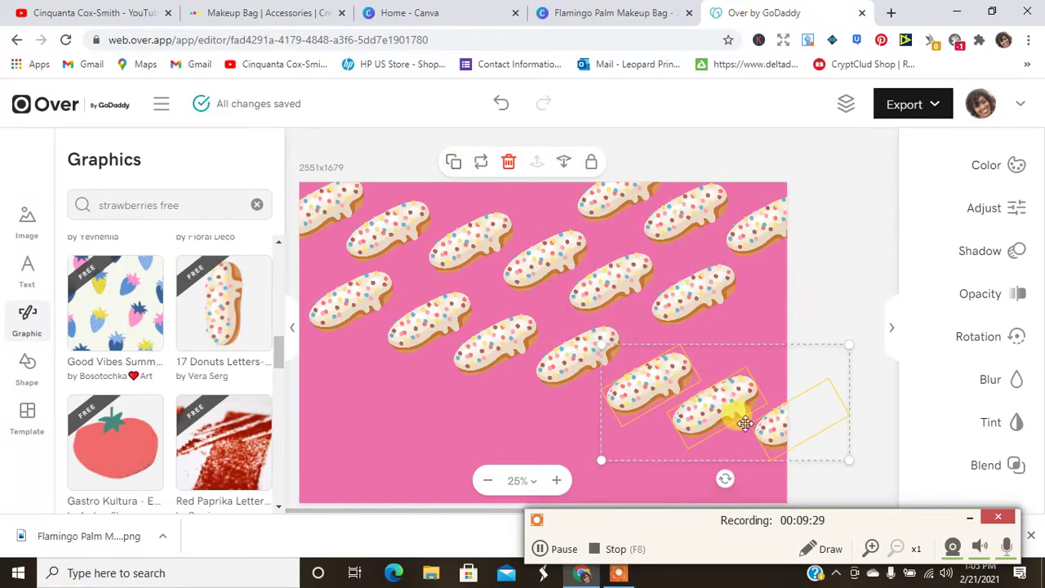
left_click_drag(729, 428, 842, 365)
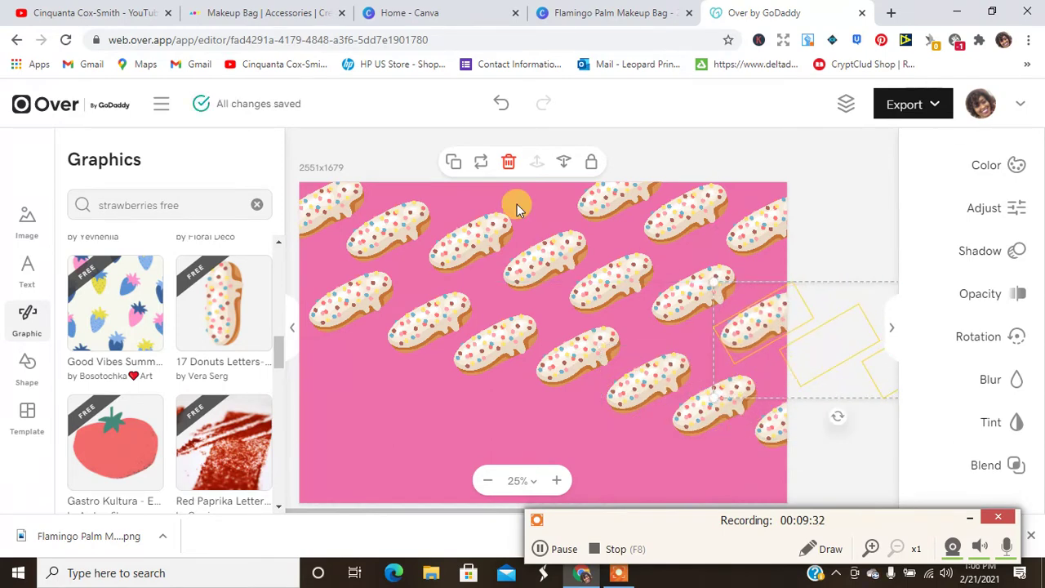
left_click(453, 161)
left_click_drag(795, 331, 346, 387)
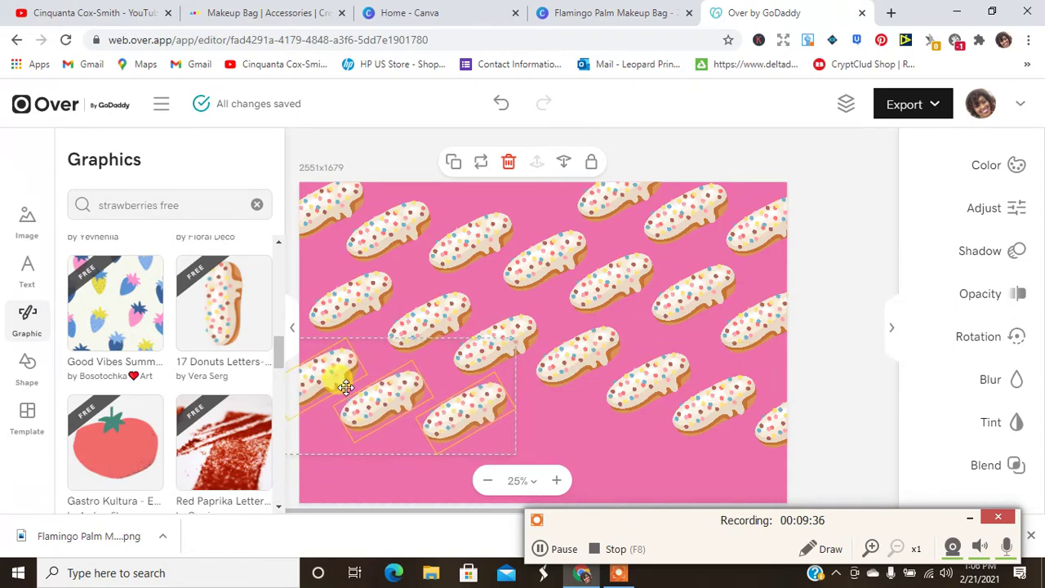
left_click(454, 162)
left_click_drag(400, 421, 617, 481)
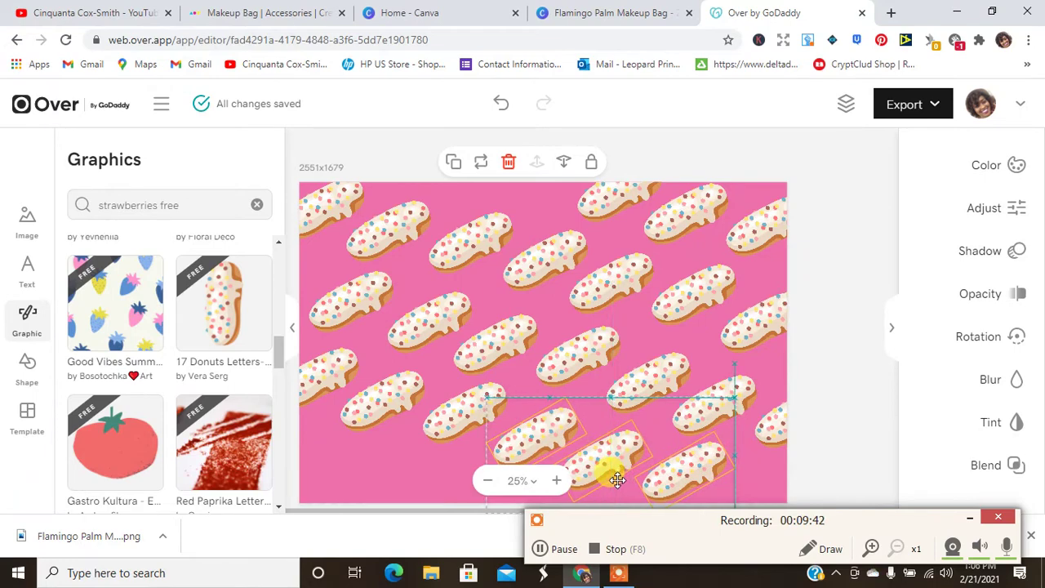
left_click(454, 161)
left_click_drag(637, 455, 857, 520)
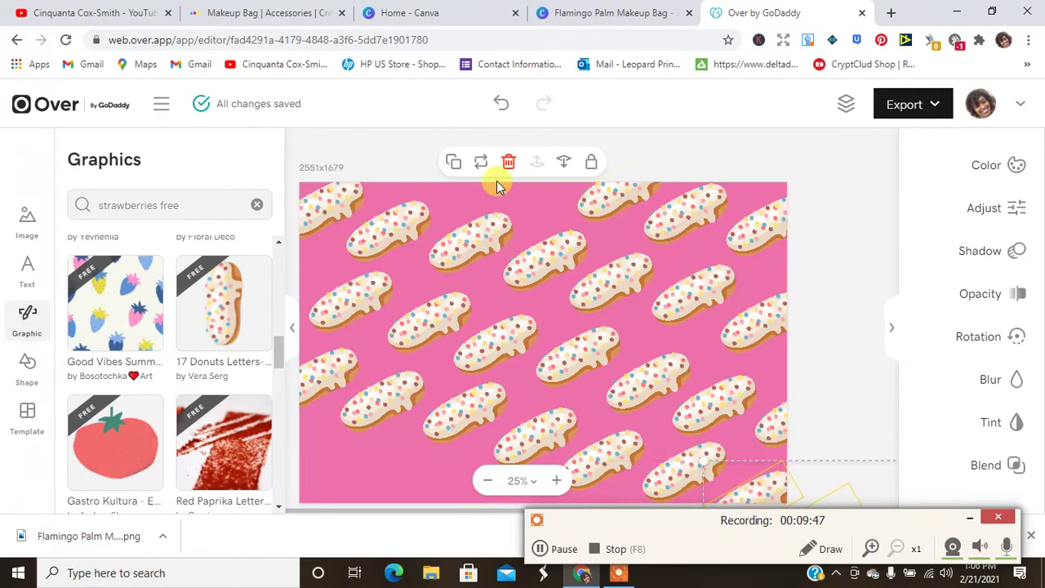
left_click(454, 162)
left_click_drag(776, 475, 294, 436)
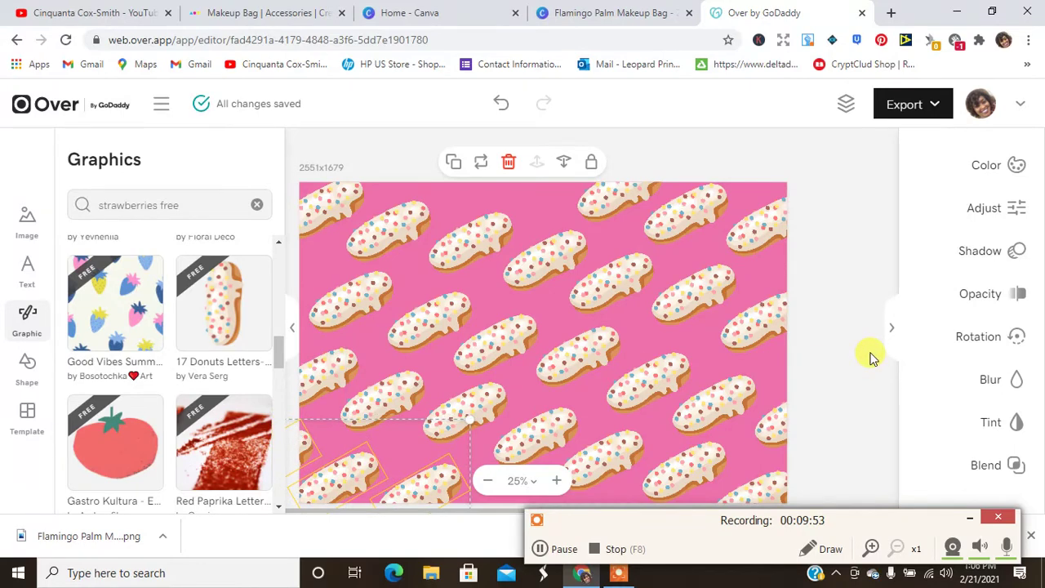
- Deselect the donuts and hide the canvas settings and graphics panels
left_click(872, 357)
left_click(827, 327)
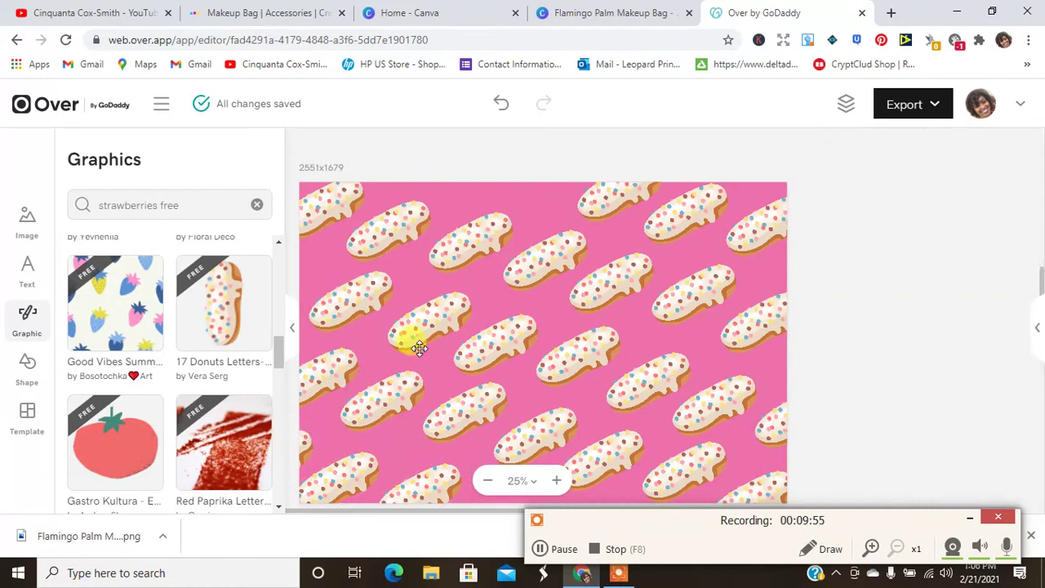
left_click(293, 333)
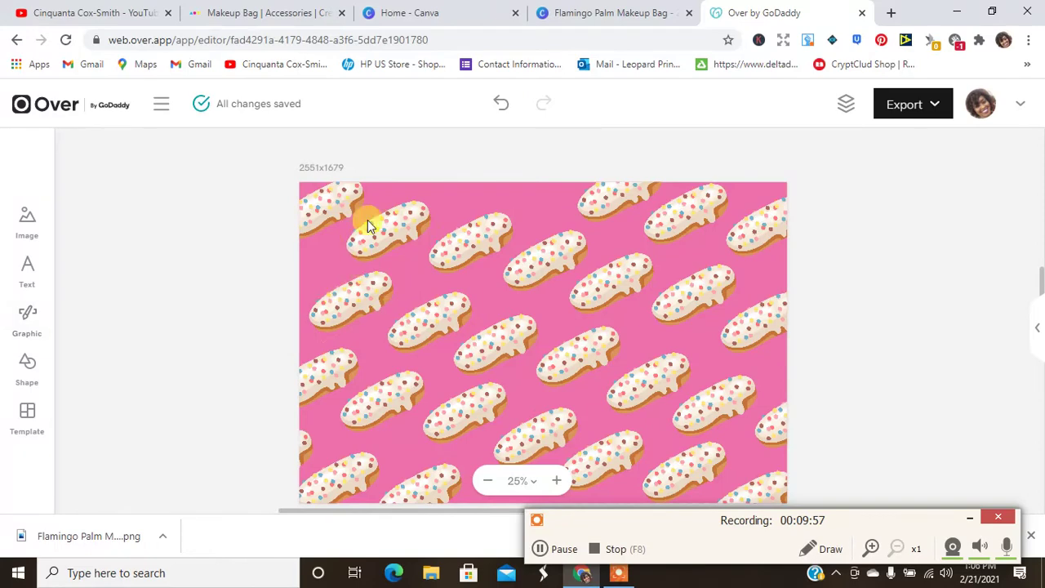
- Move a donut piece to the top centre, copy it to the top-left, and delete a stray copy
left_click(716, 214)
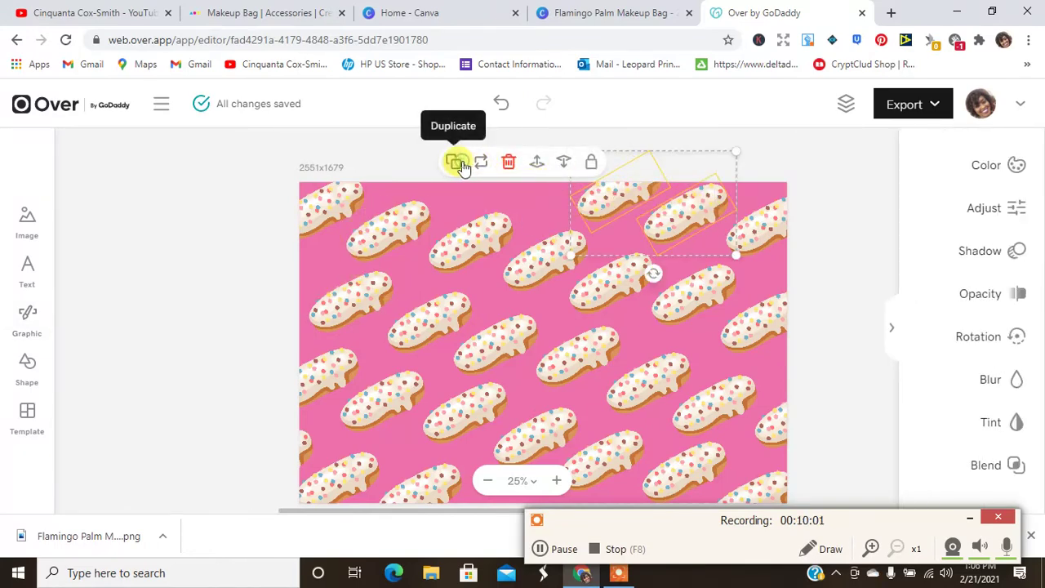
left_click_drag(688, 206, 539, 169)
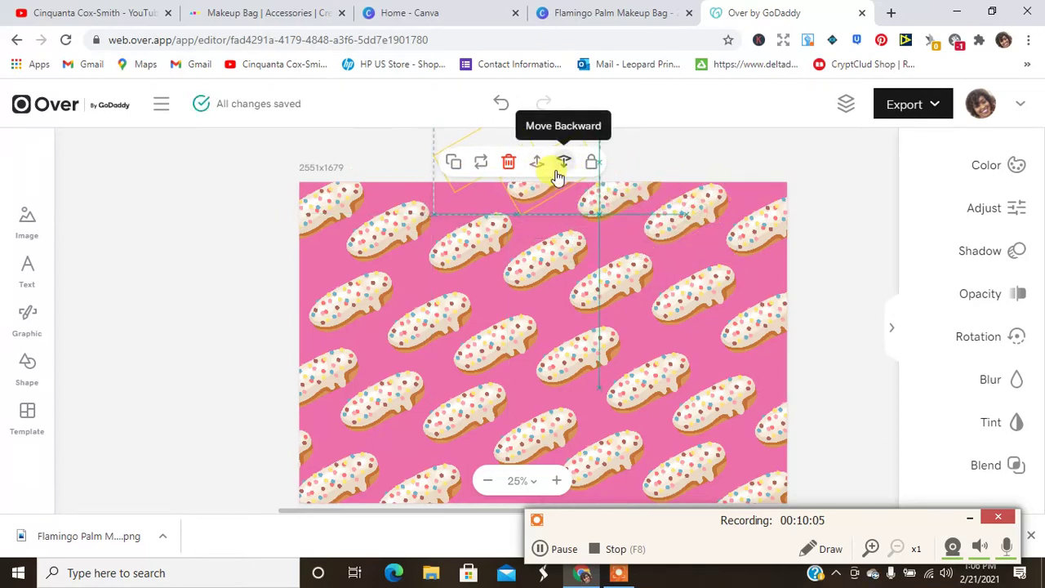
left_click(453, 160)
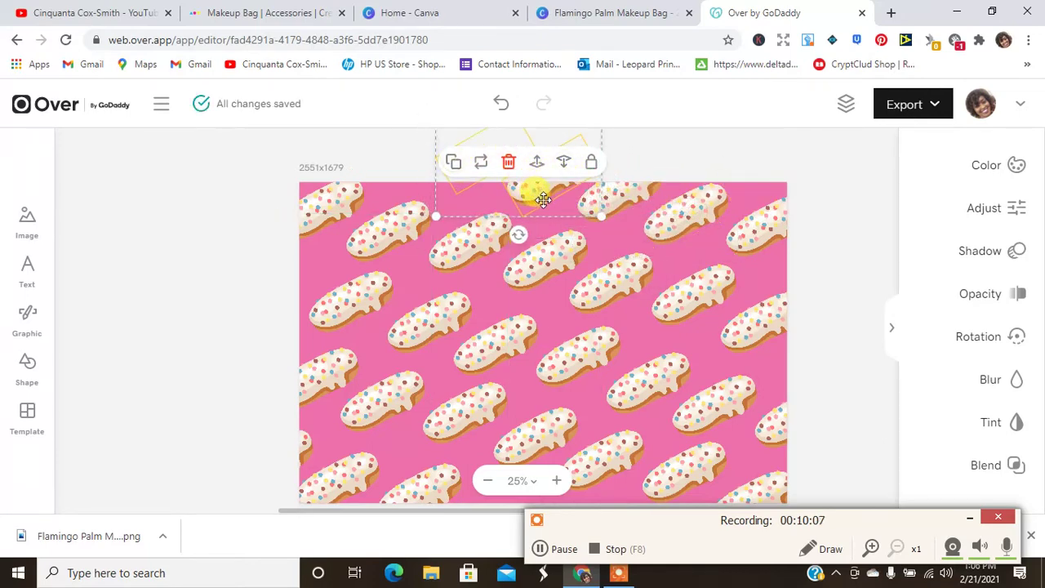
left_click_drag(543, 200, 259, 299)
left_click(455, 160)
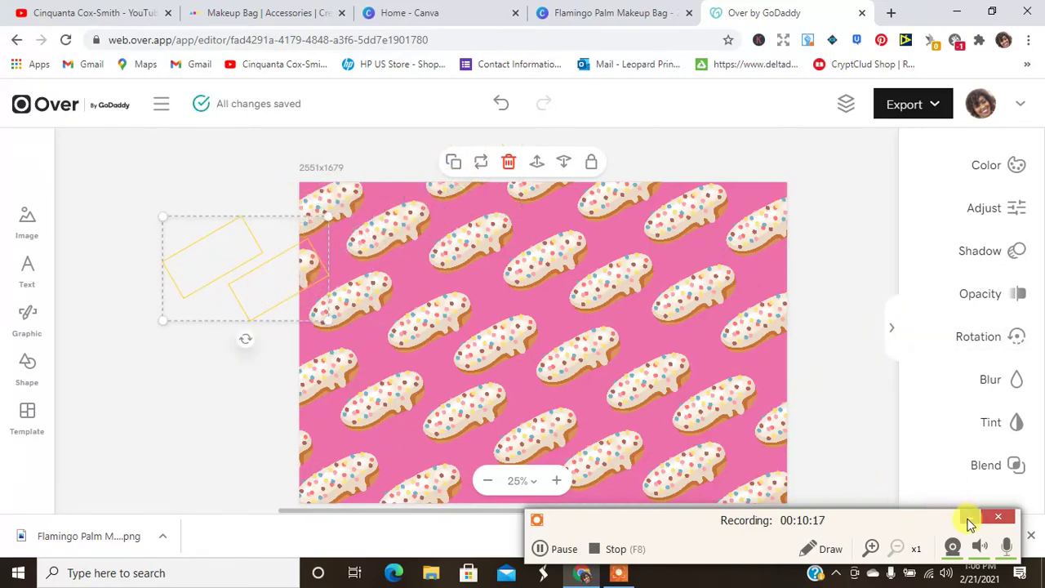
left_click(896, 326)
key("Delete")
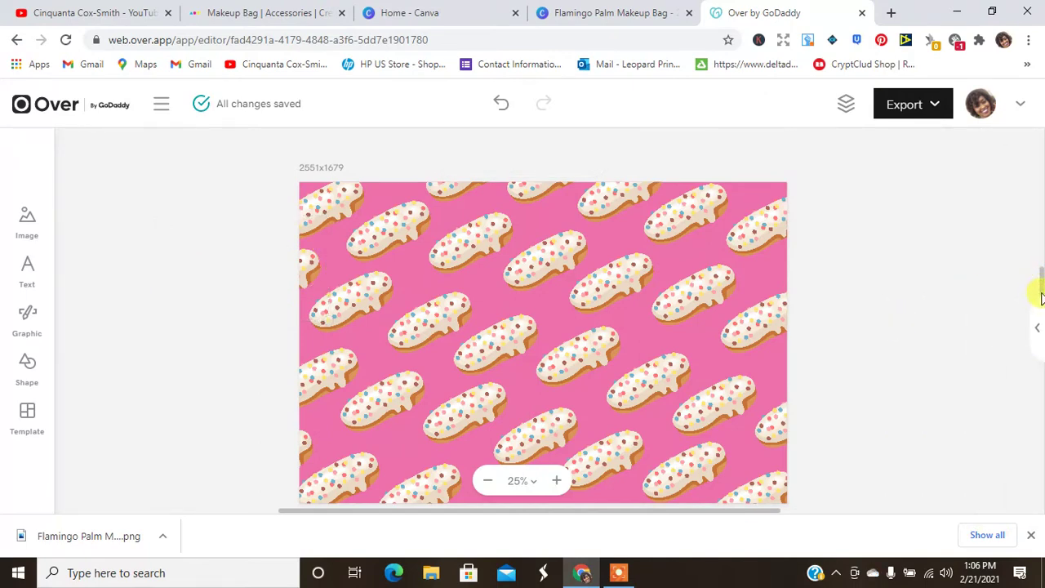
- Duplicate the lower-right donut pieces to fill the bottom edge, then select a leftover piece
left_click(1037, 326)
left_click(1031, 536)
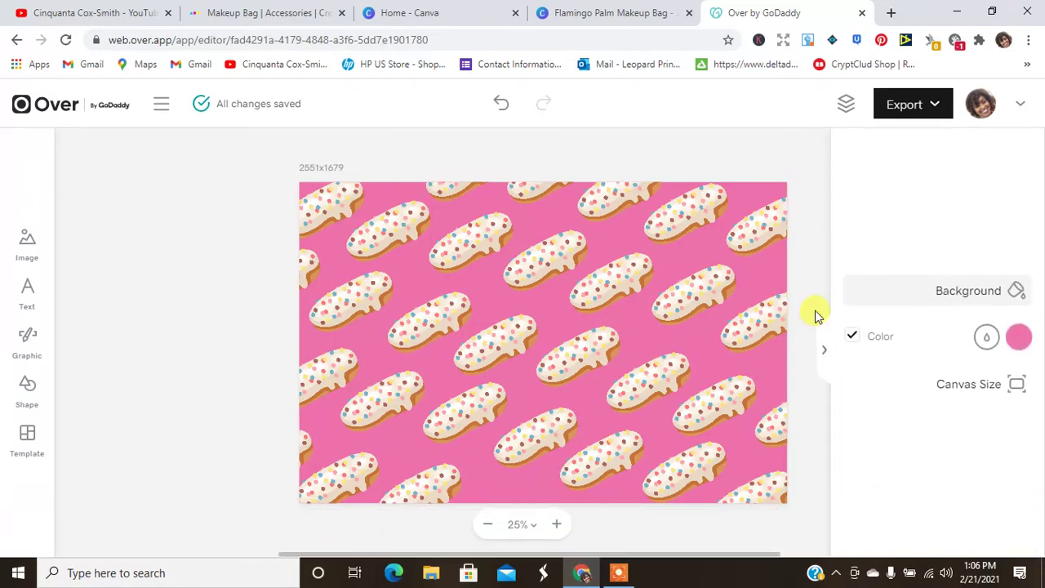
left_click(823, 347)
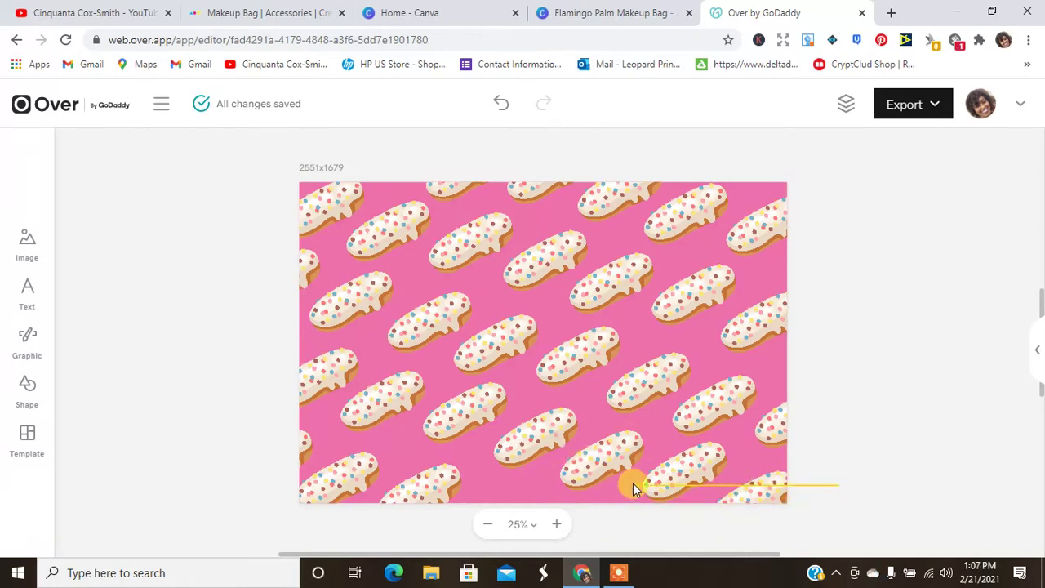
left_click(618, 456)
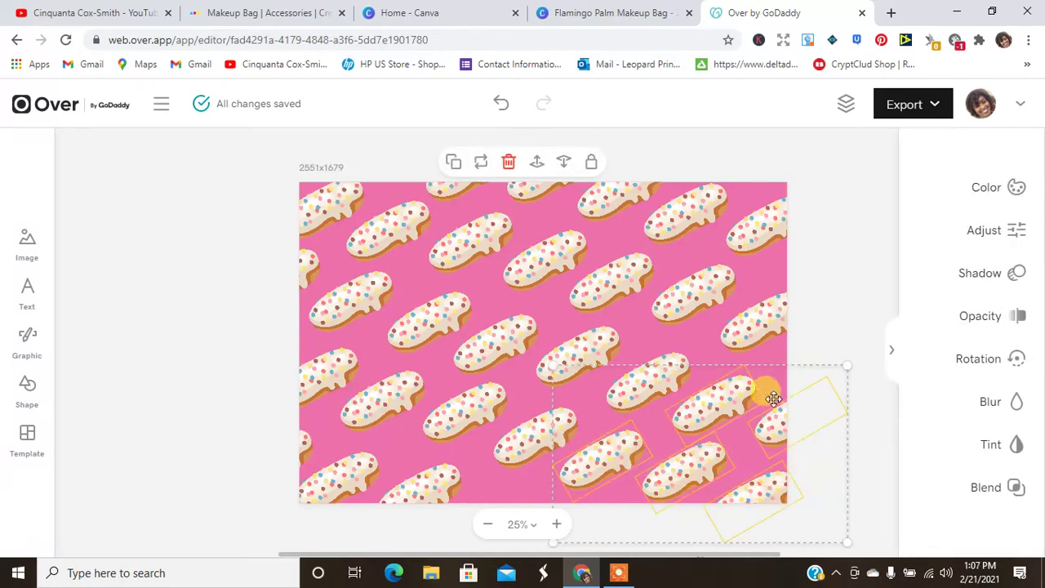
left_click(453, 162)
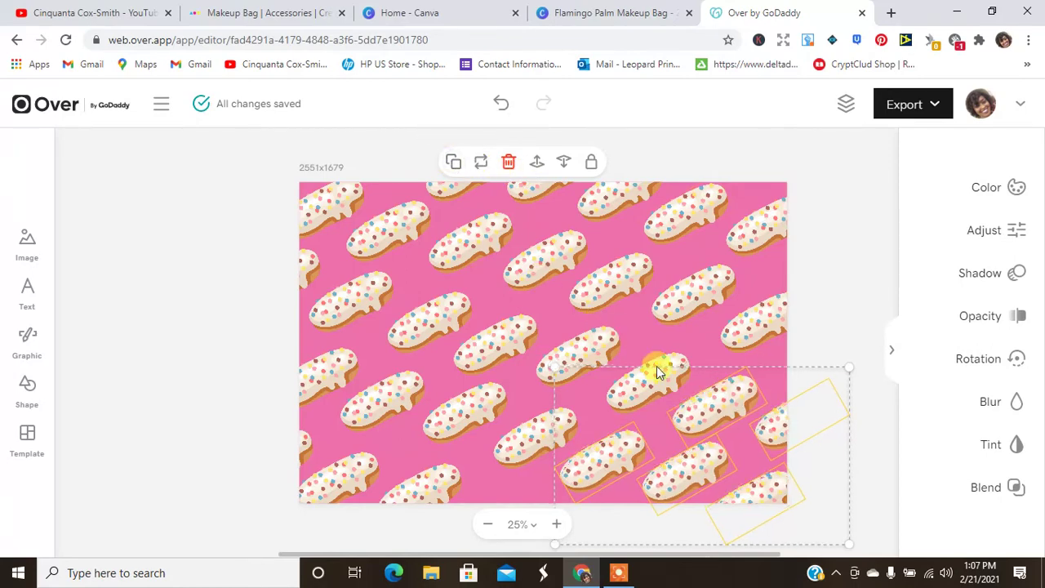
left_click_drag(714, 427, 510, 537)
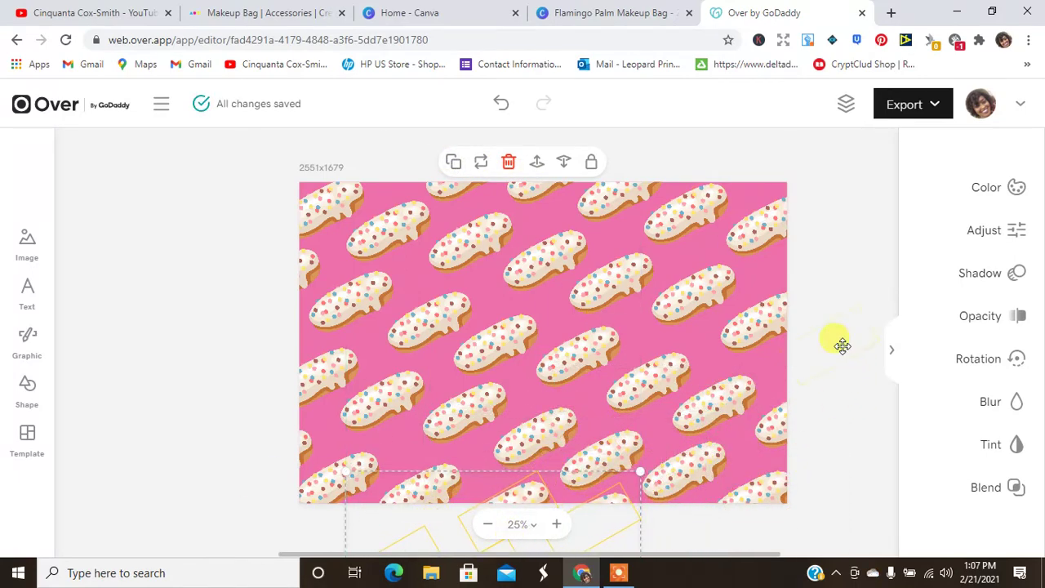
left_click(839, 346)
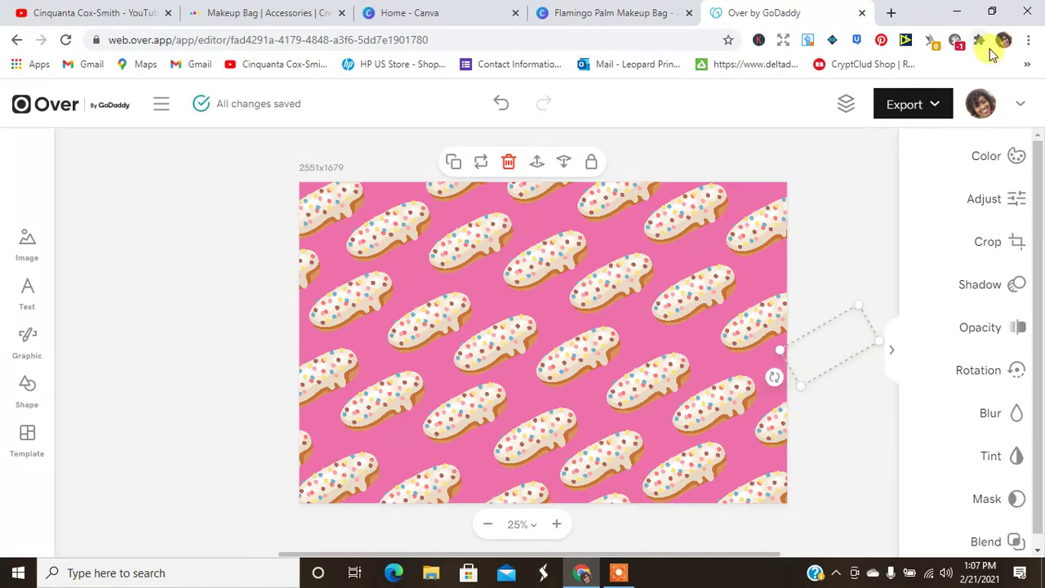
- Export the donut pattern as a PNG named 'aowdonutmakeupbag'
left_click(911, 105)
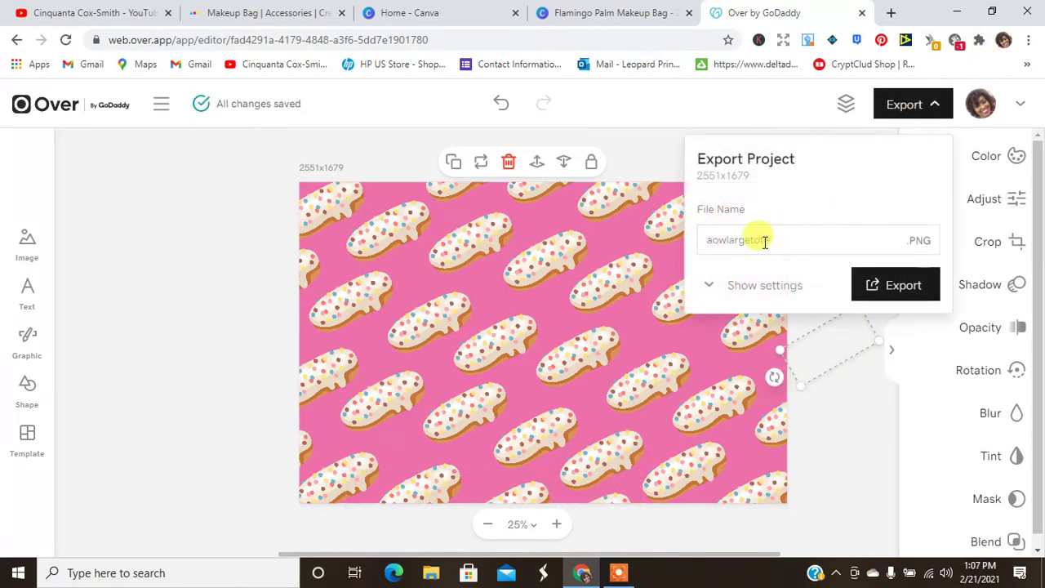
left_click(792, 242)
key("BackSpace")
key("BackSpace")
key("BackSpace")
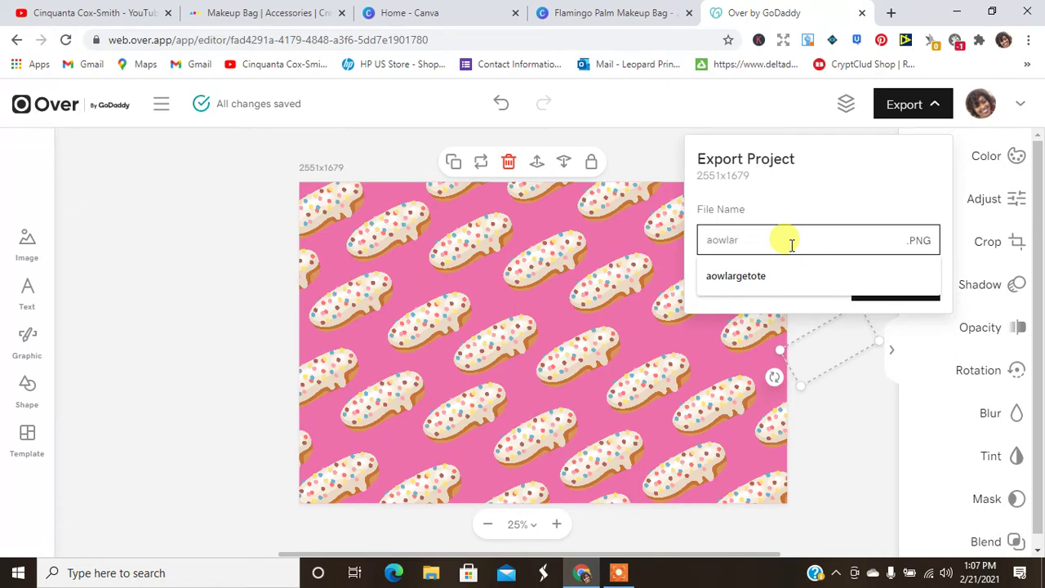
key("BackSpace")
type("donutmakeupbag")
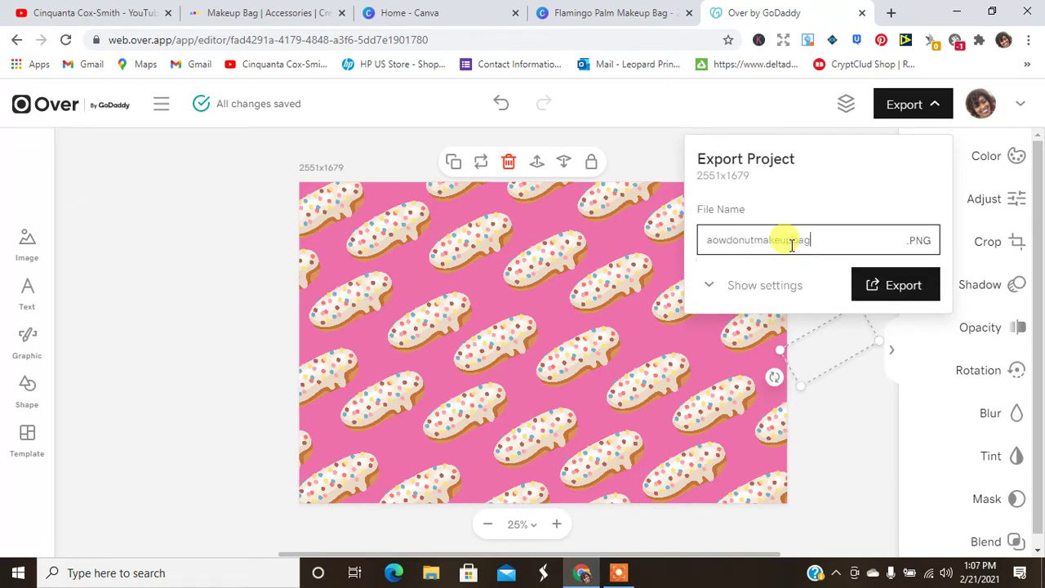
left_click(890, 285)
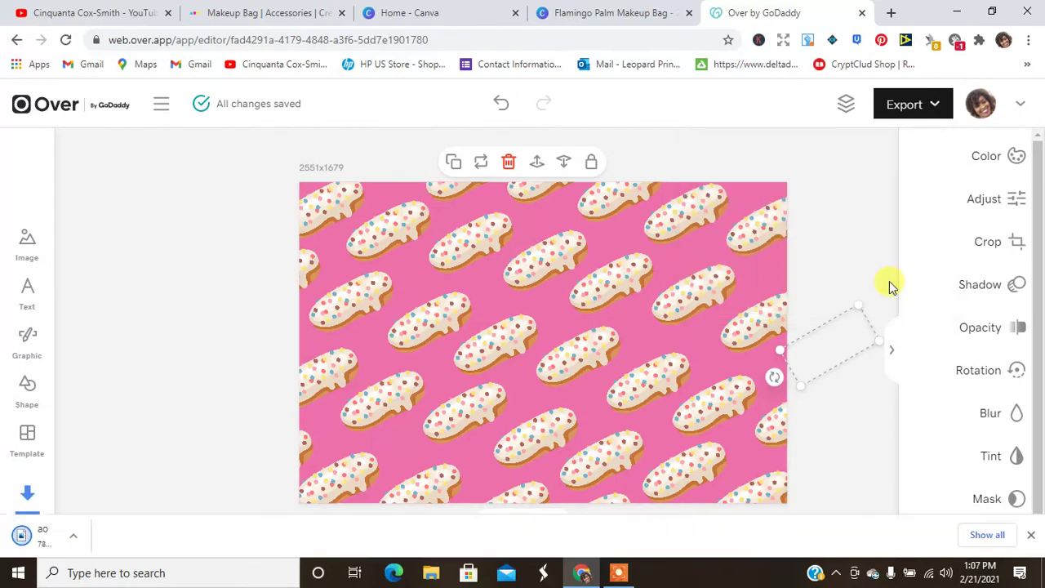
- Upload the aowdonutmakeupbag and Flamingo Palm Makeup Bag PNGs from Downloads to the bag's images
left_click(292, 9)
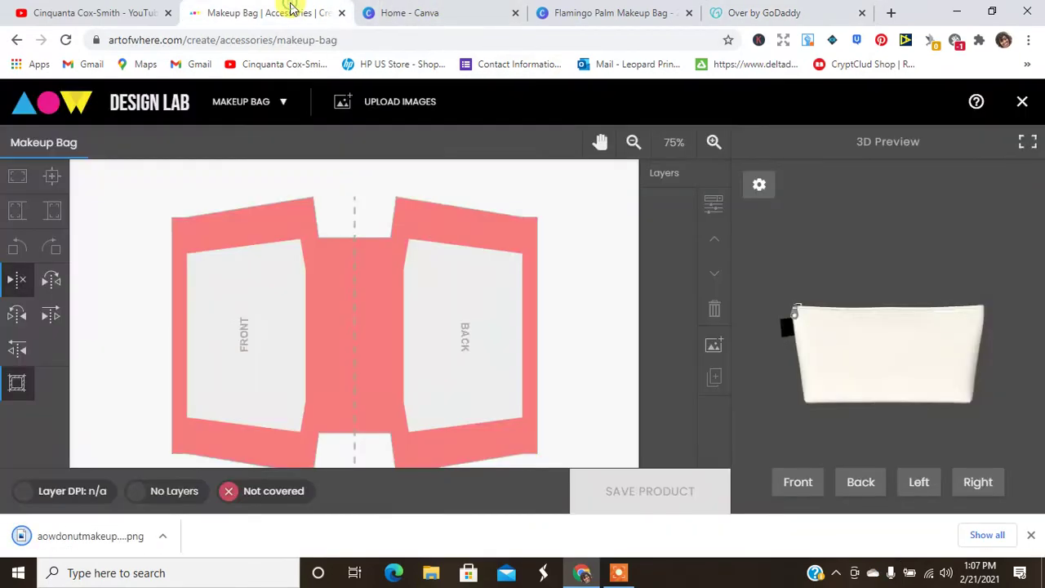
left_click(378, 105)
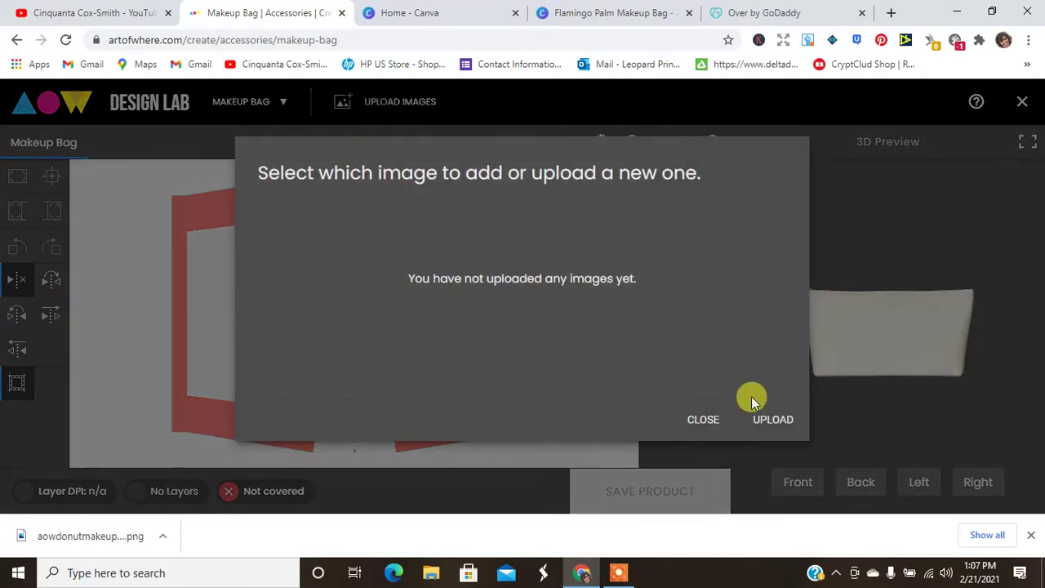
left_click(768, 423)
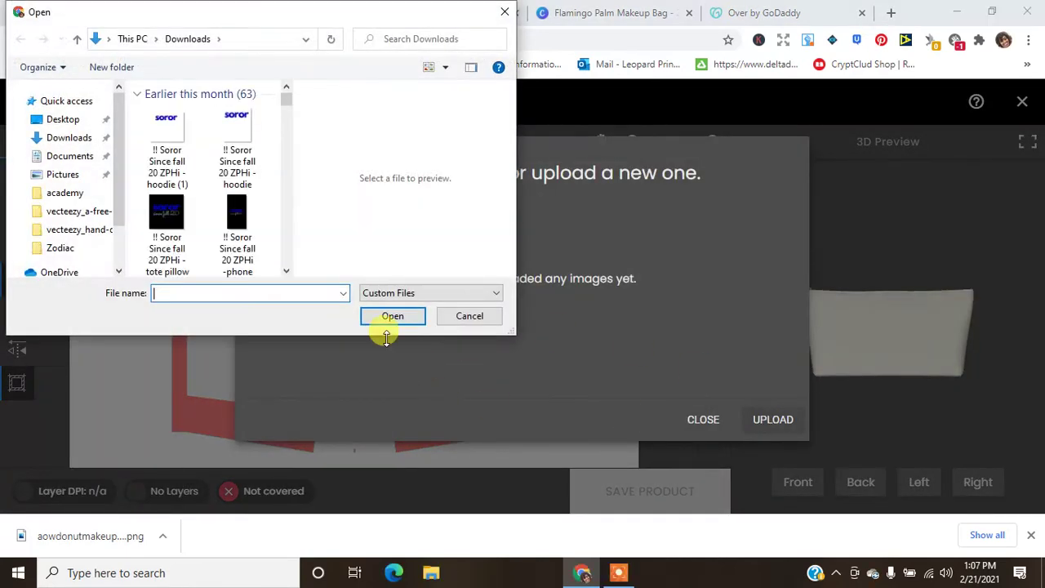
left_click(170, 140)
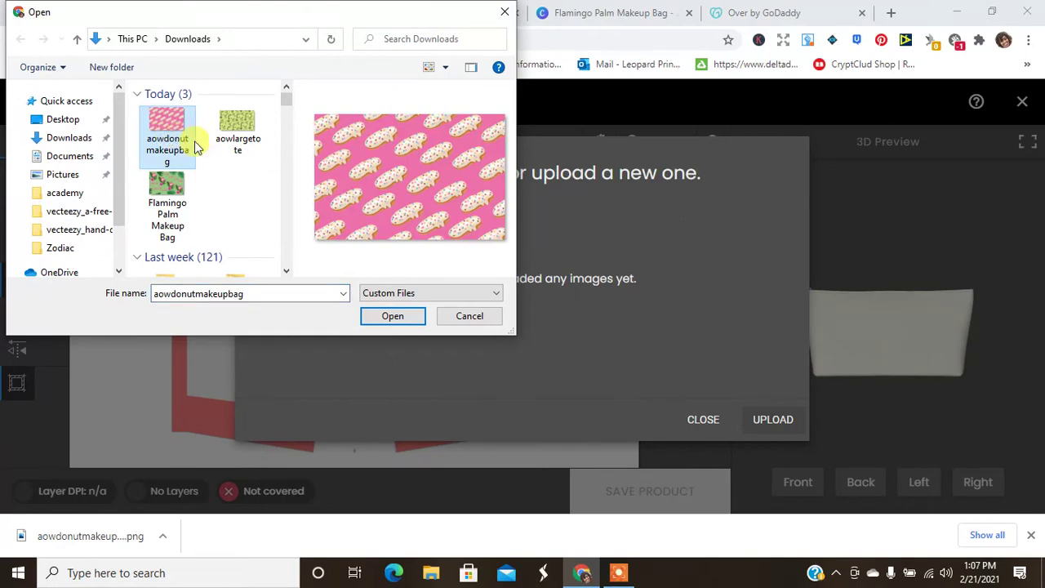
left_click(172, 200, "ctrl")
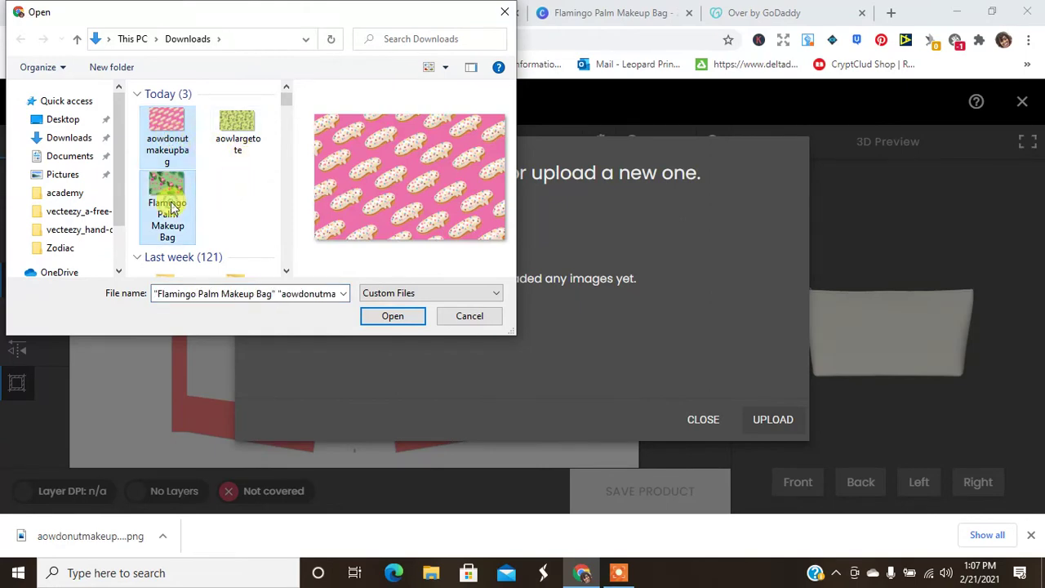
left_click(389, 317)
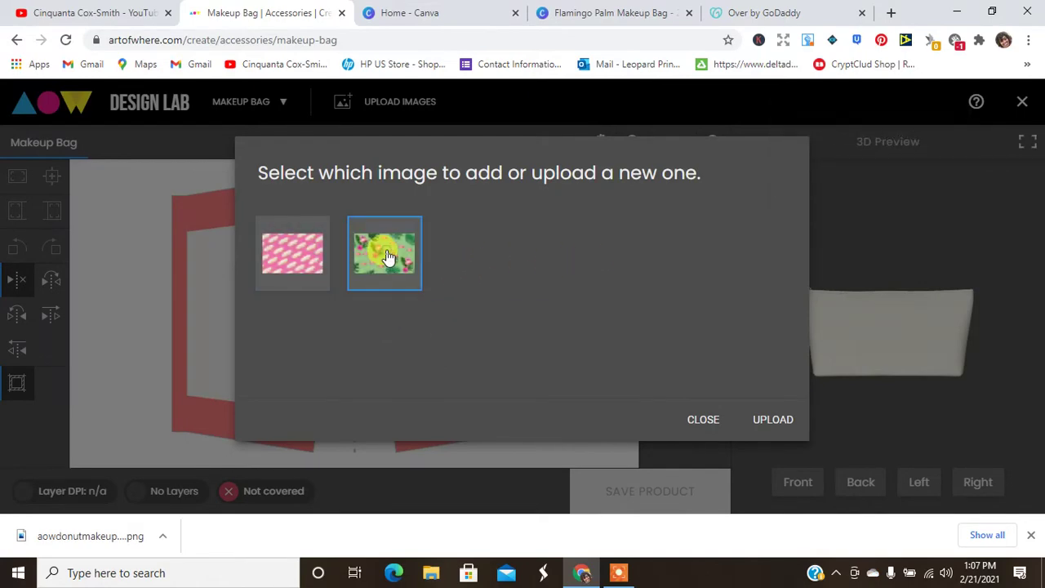
- Place the flamingo image over the BACK panel and fine-tune its position using the Back 3D view
left_click(388, 258)
mouse_move(473, 320)
left_mouse_down()
mouse_move(408, 314)
mouse_move(478, 324)
left_mouse_up()
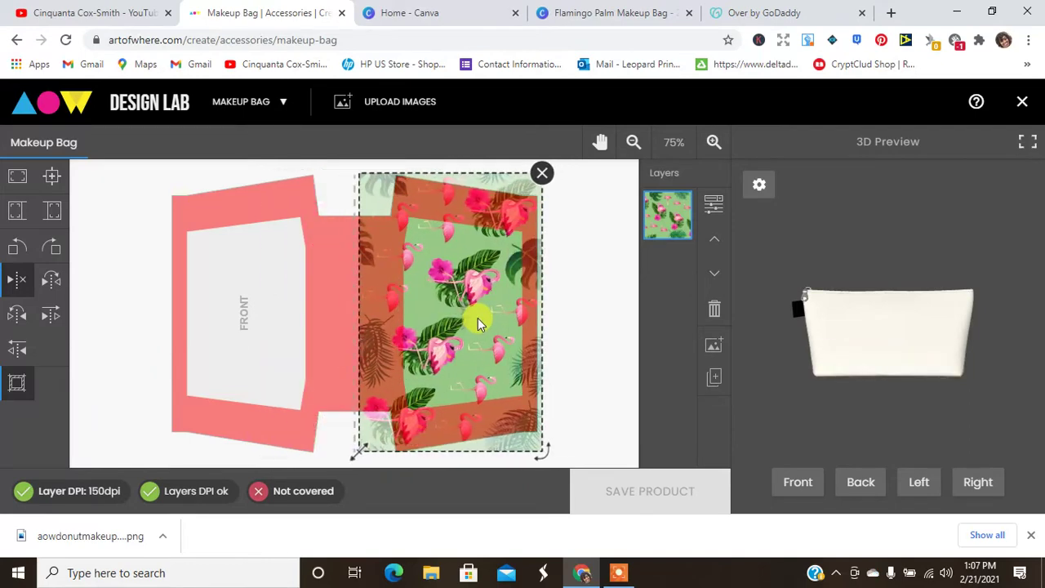
left_click(861, 482)
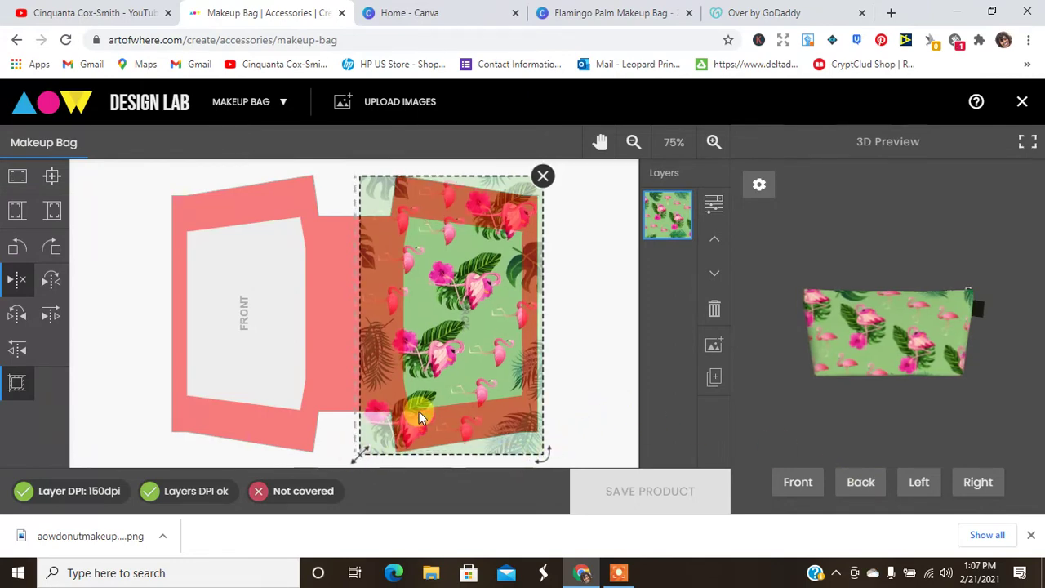
left_click_drag(419, 412, 443, 413)
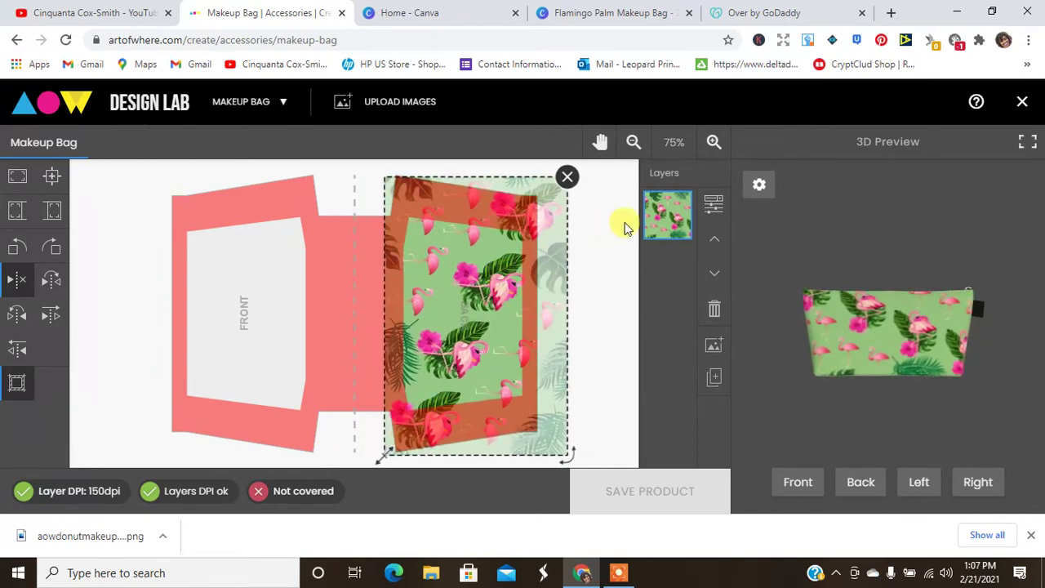
left_click(252, 267)
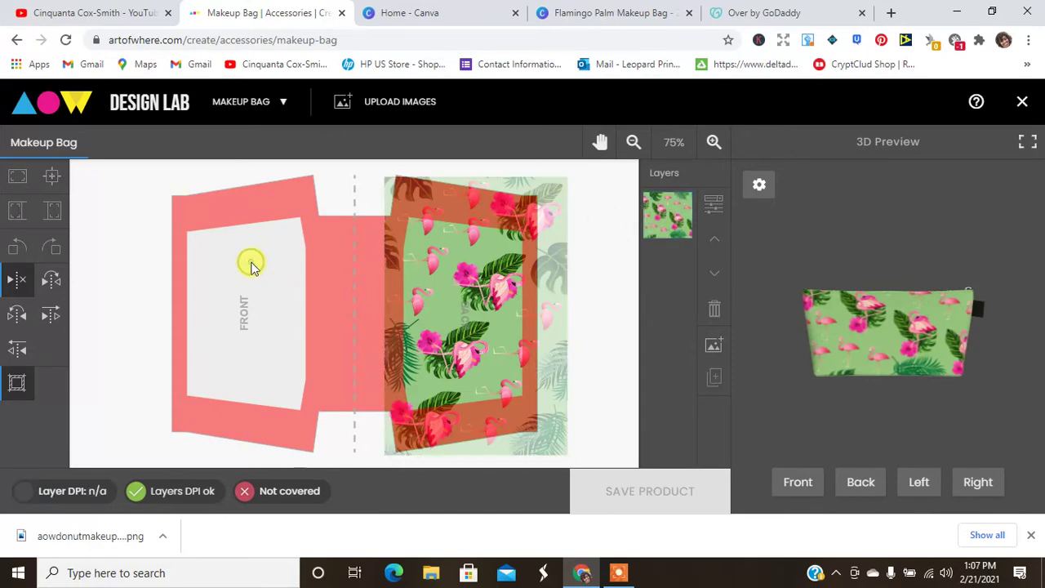
left_click(654, 215)
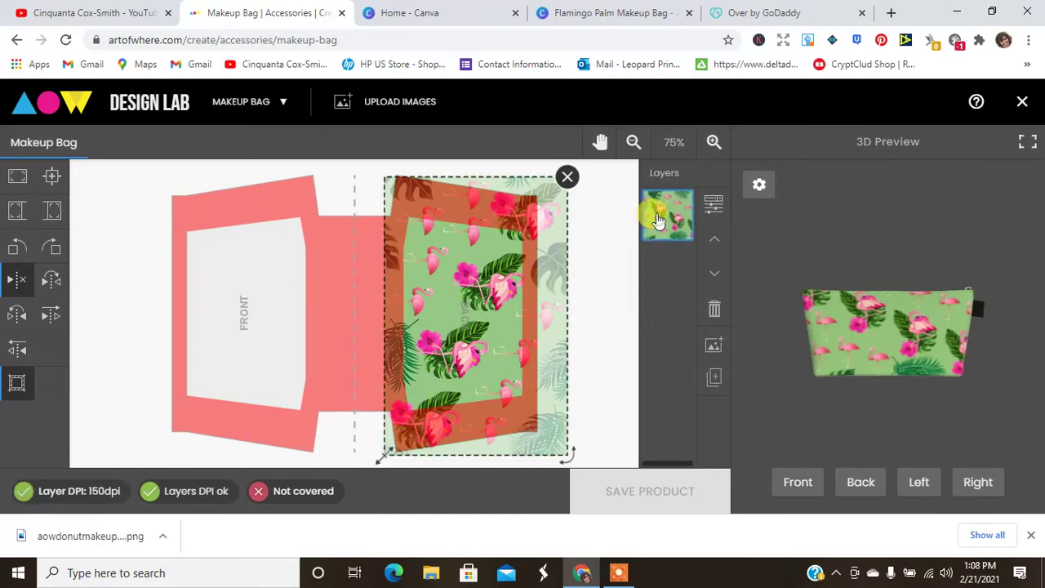
mouse_move(471, 267)
left_mouse_down()
mouse_move(378, 270)
mouse_move(504, 272)
mouse_move(482, 274)
left_mouse_up()
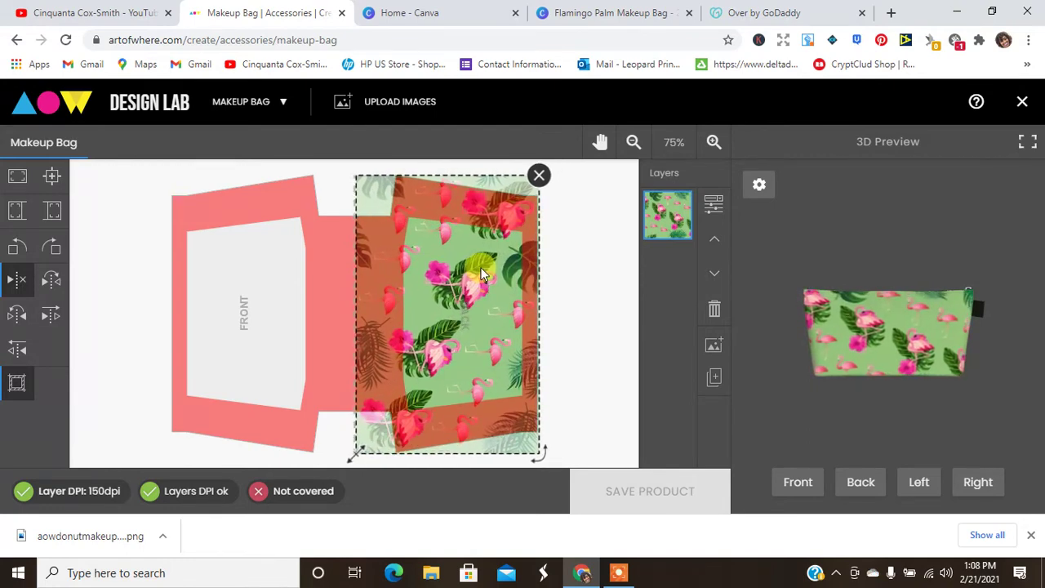
- Add a second flamingo copy on the front panel, rotate it upright, and nudge it lower
left_click(423, 98)
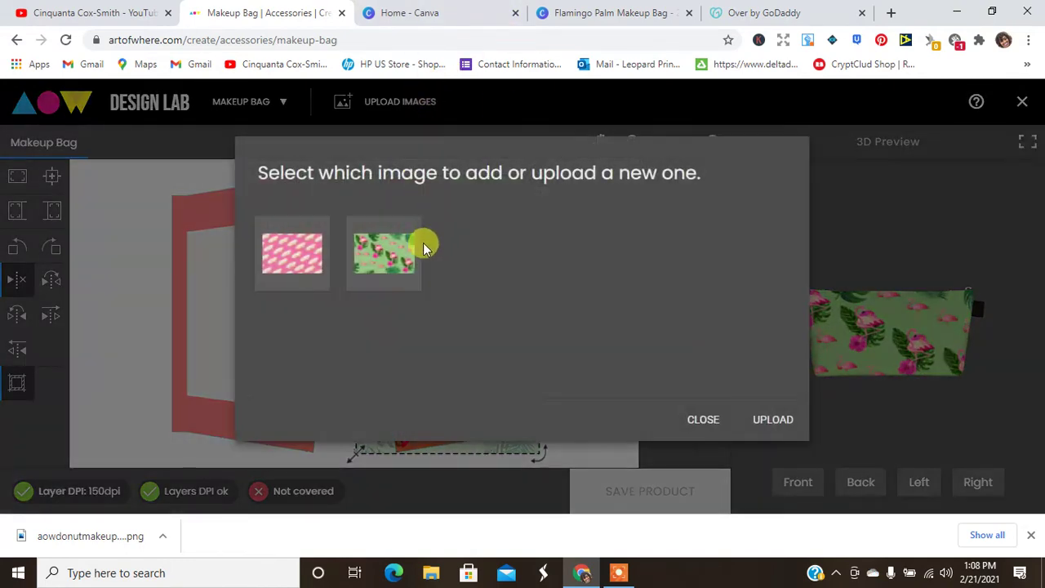
left_click(409, 254)
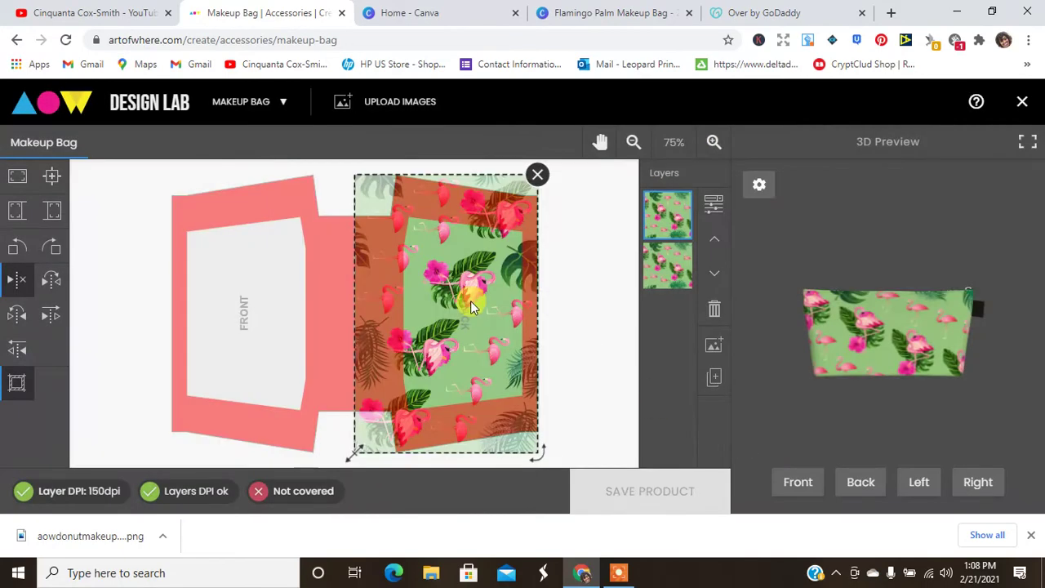
left_click_drag(471, 306, 290, 294)
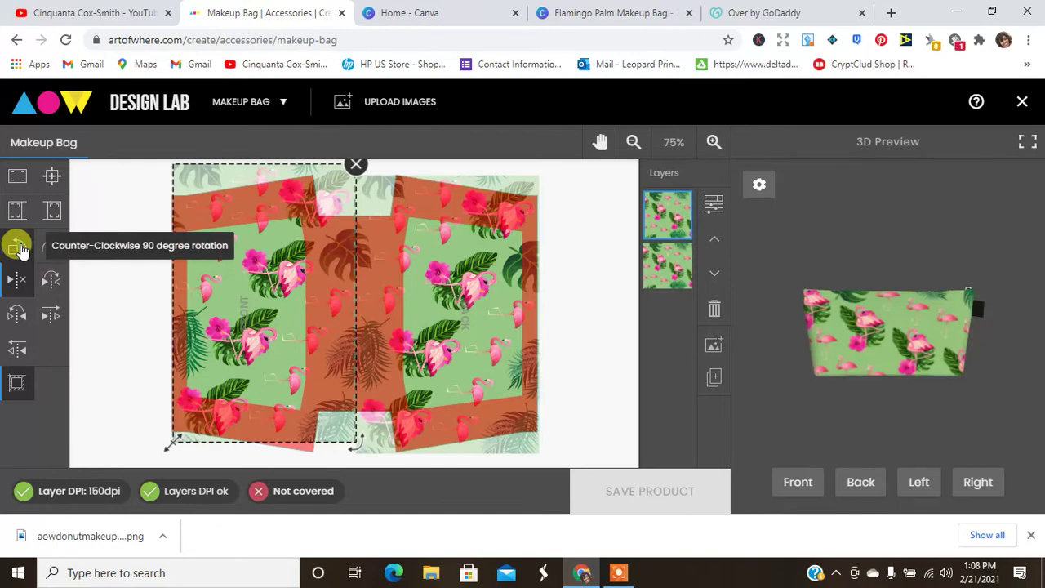
left_click(18, 248)
left_click(20, 249)
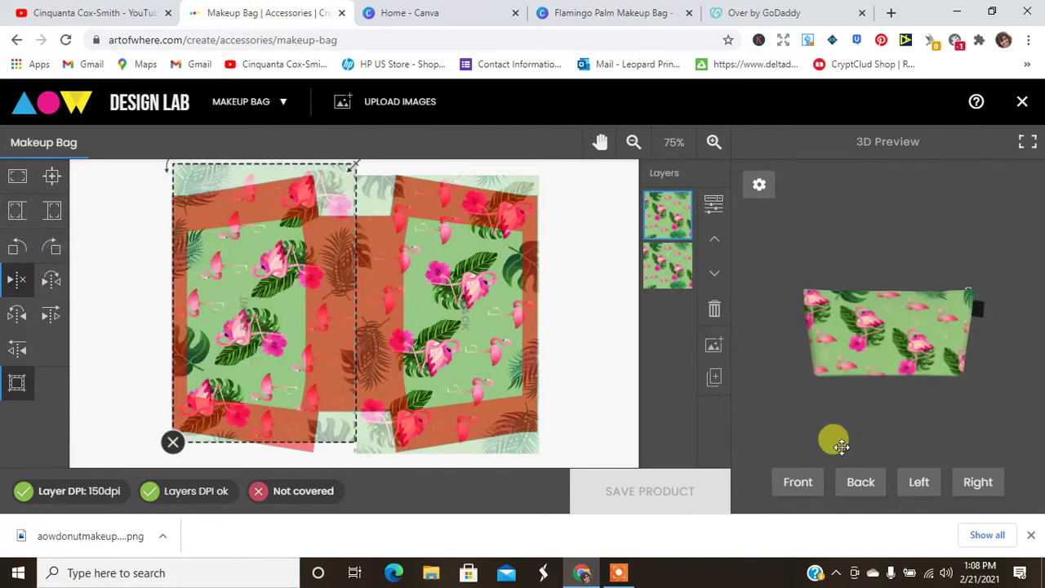
left_click(788, 483)
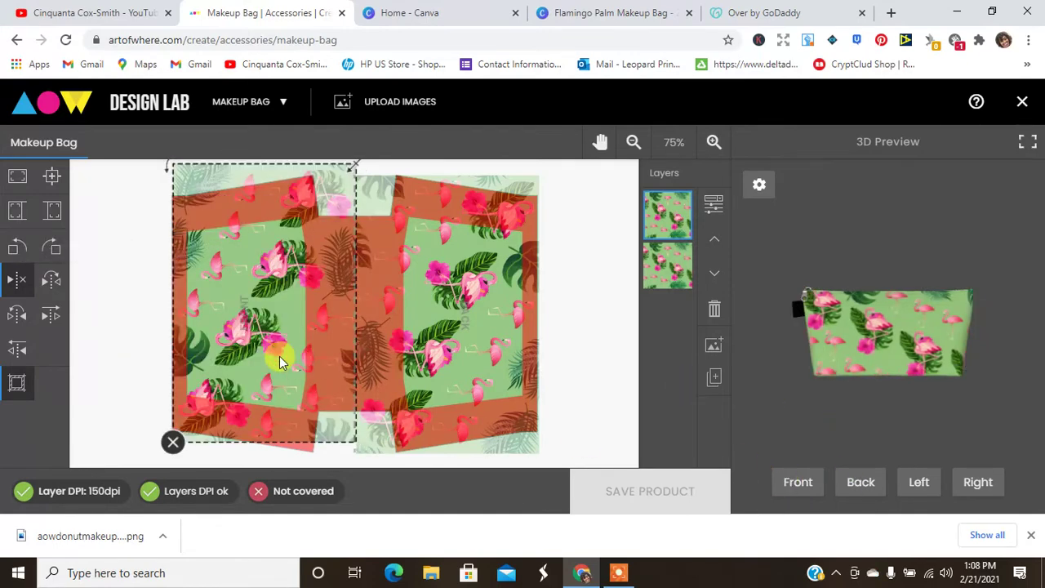
left_click_drag(279, 356, 275, 377)
- Inspect the bag's back and both sides in the 3D preview, including full screen
left_click(611, 373)
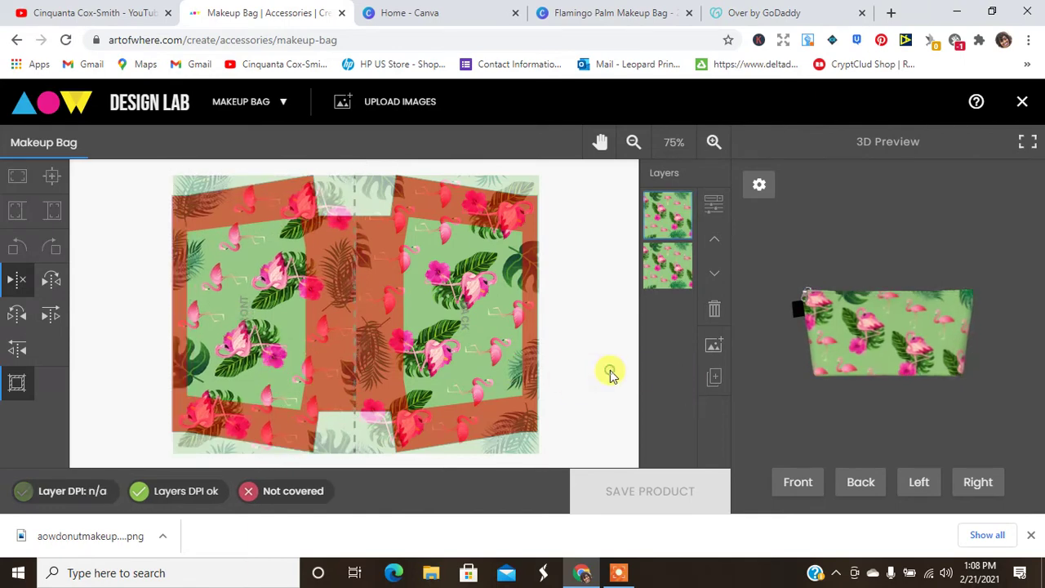
left_click(859, 482)
left_click(923, 484)
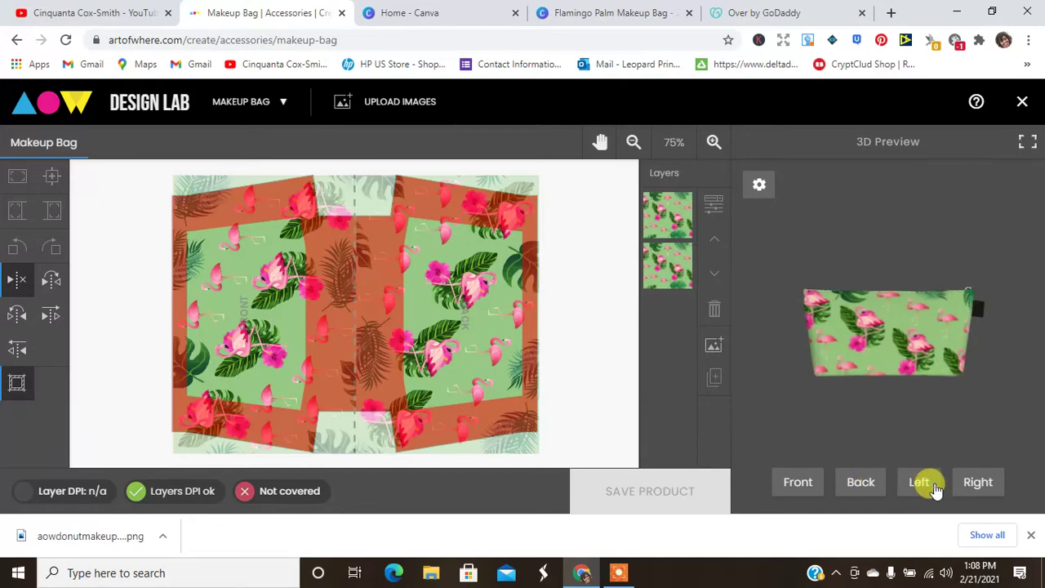
left_click(965, 482)
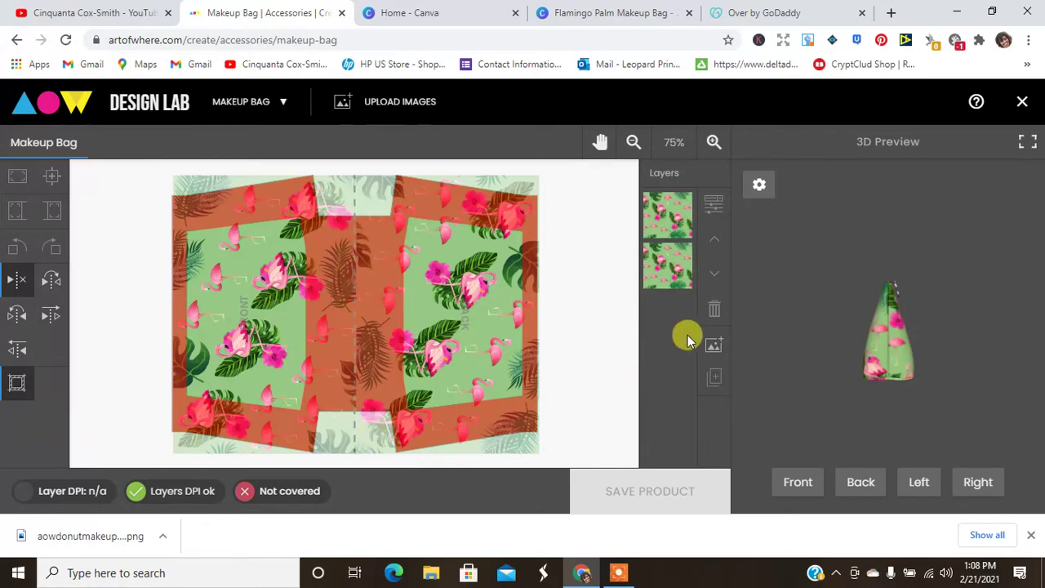
left_click(1028, 145)
left_click(440, 476)
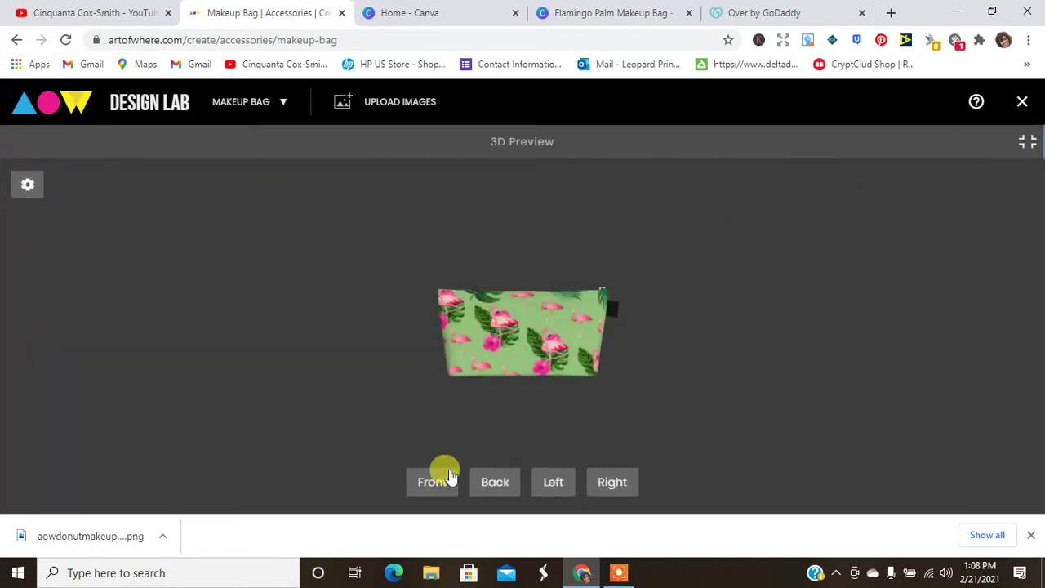
left_click(1025, 103)
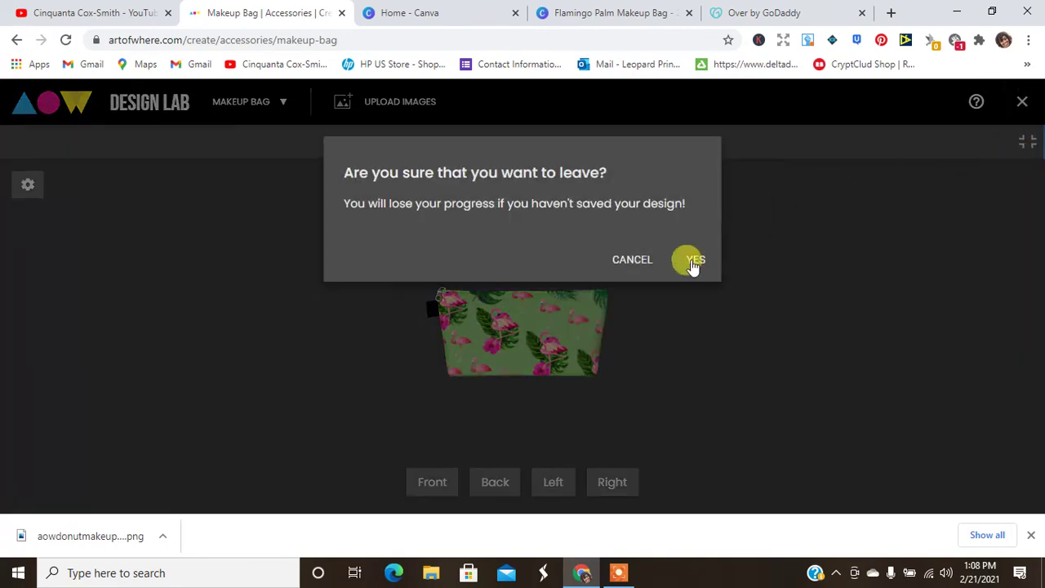
left_click(639, 264)
left_click(1027, 141)
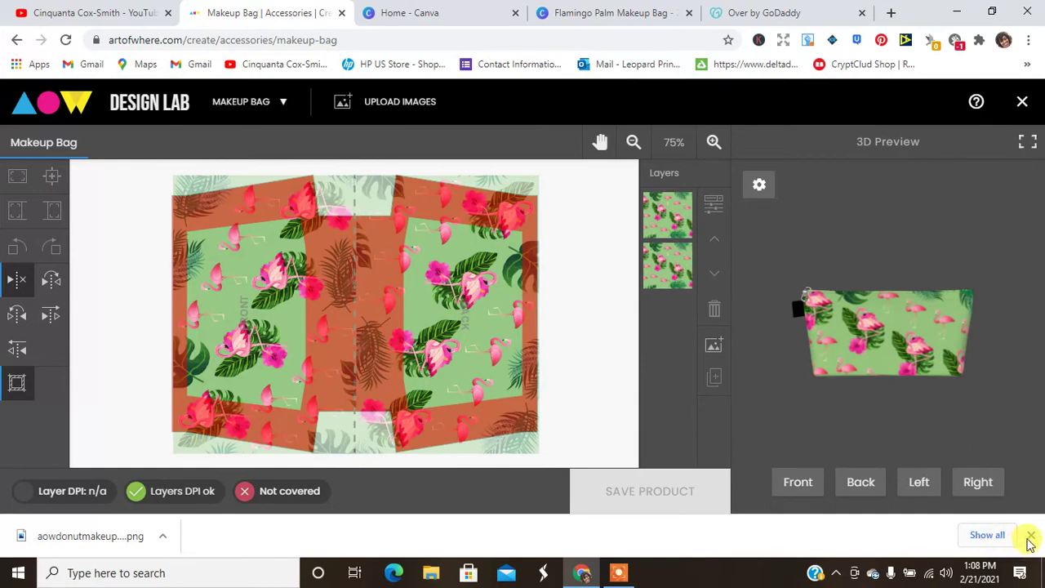
- Enlarge the left flamingo image over the front panel and the right one over the back panel
left_click(1034, 538)
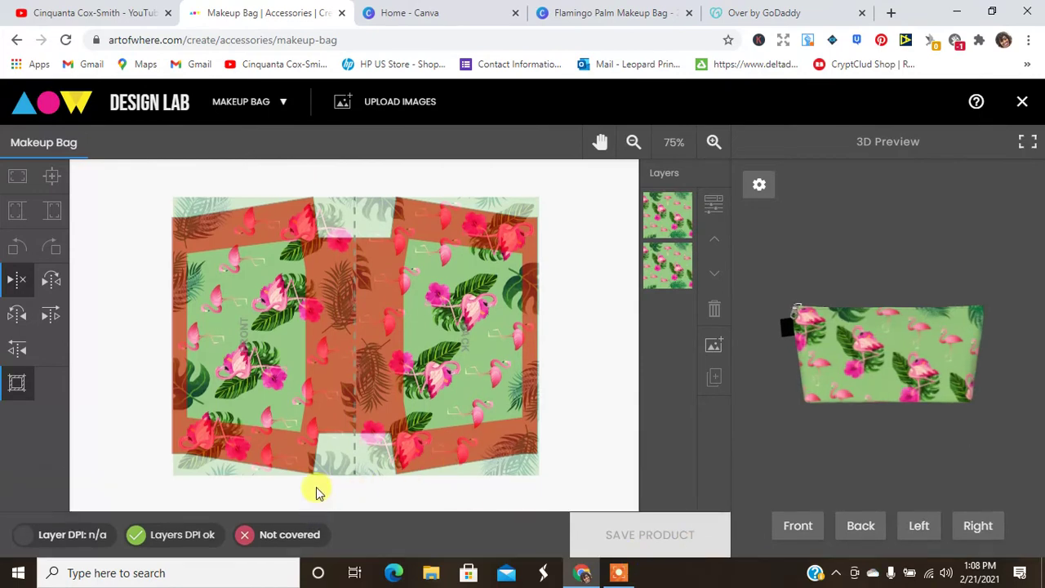
left_click(351, 377)
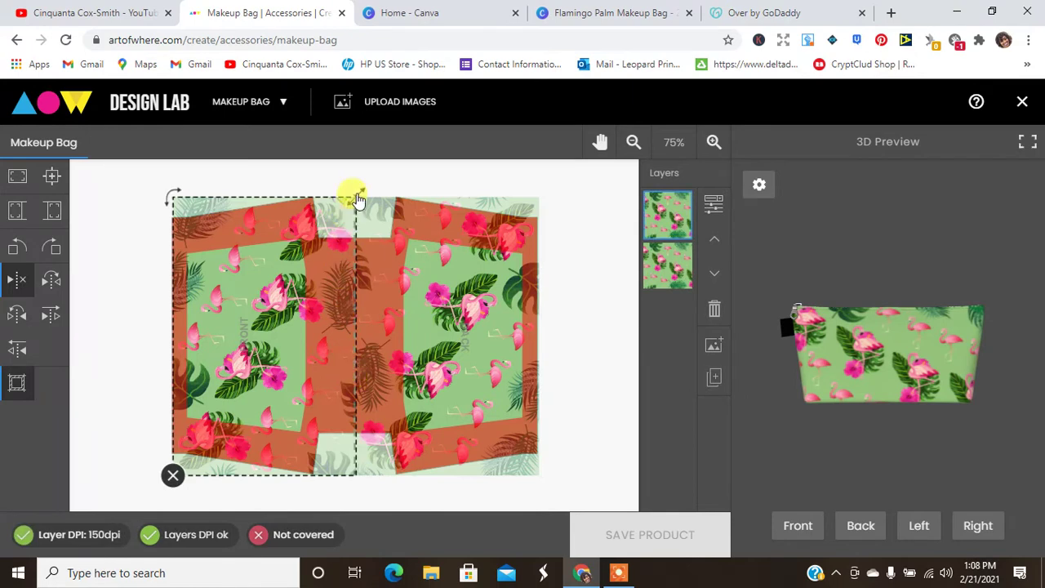
left_click_drag(357, 198, 365, 191)
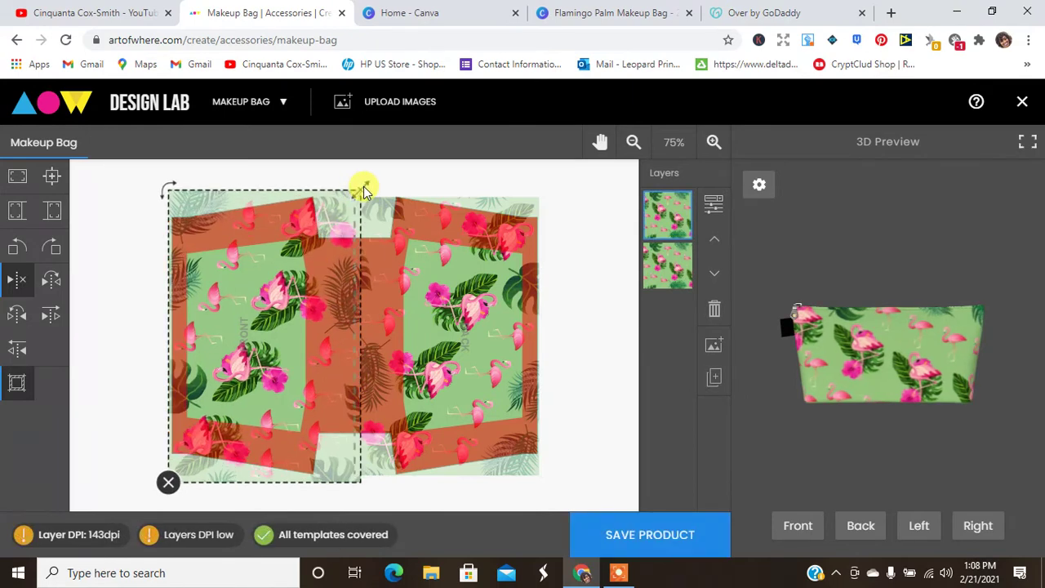
left_click(442, 270)
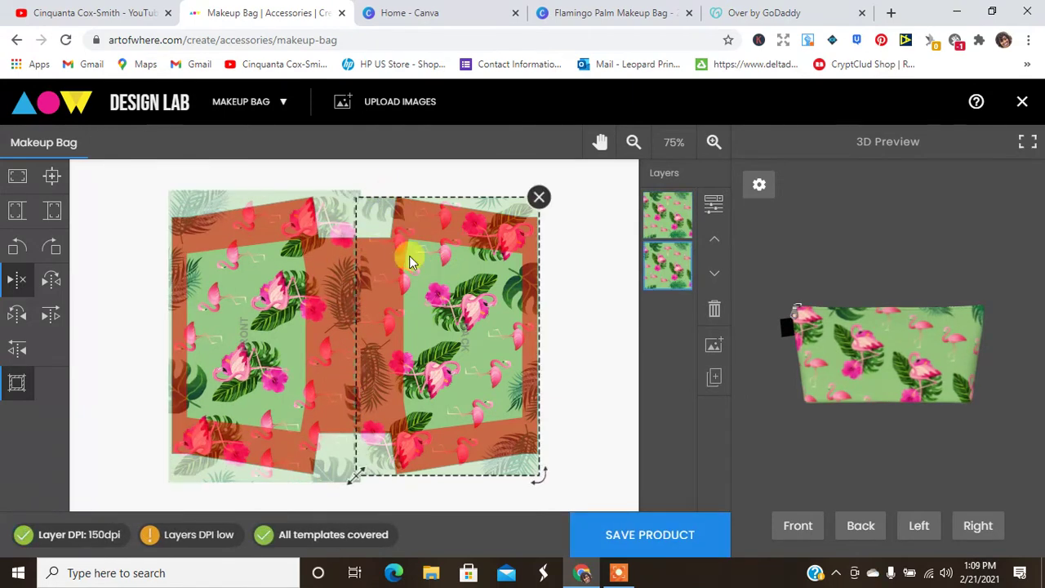
left_click_drag(356, 483, 349, 488)
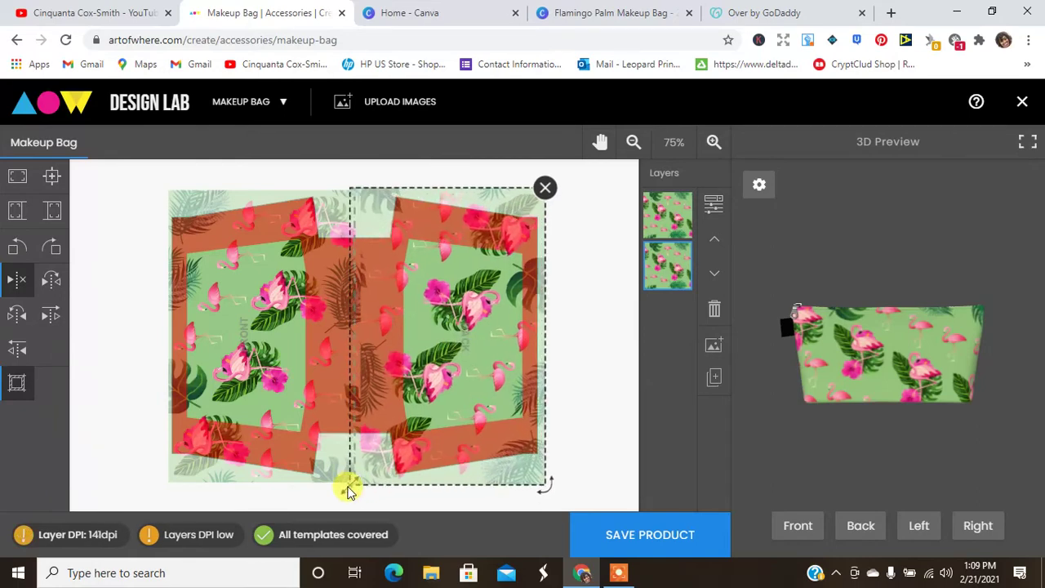
left_click_drag(409, 443, 413, 443)
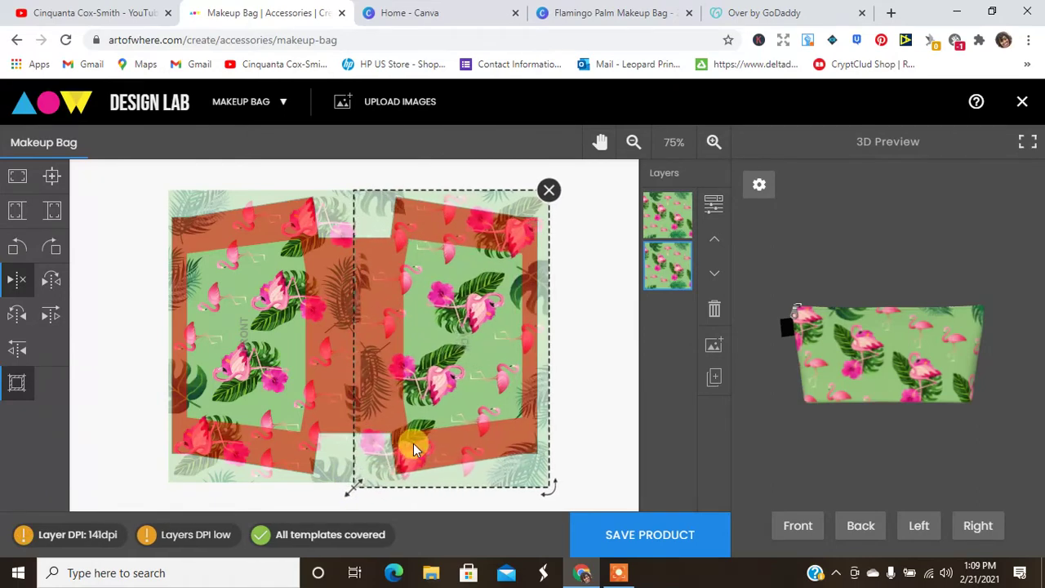
- Slide the left flamingo image to meet the centre fold, then start Save Product
left_click(318, 420)
left_click_drag(318, 420, 315, 416)
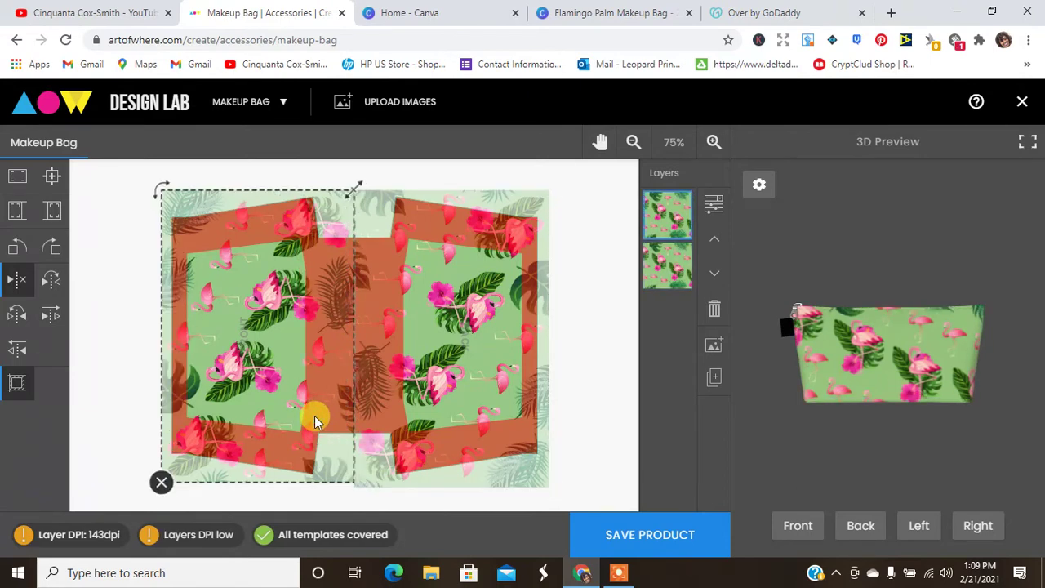
left_click(584, 467)
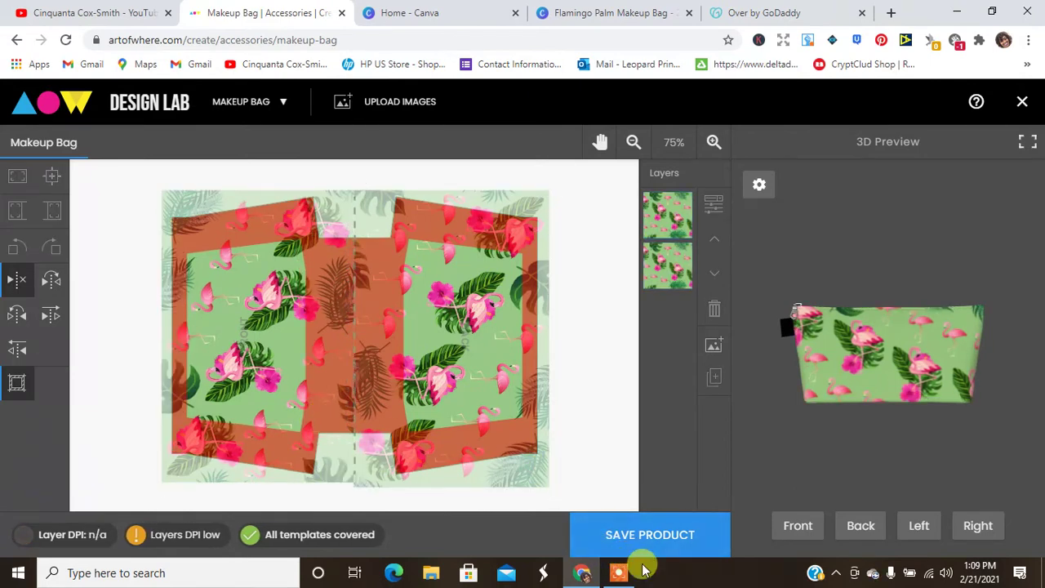
left_click(623, 540)
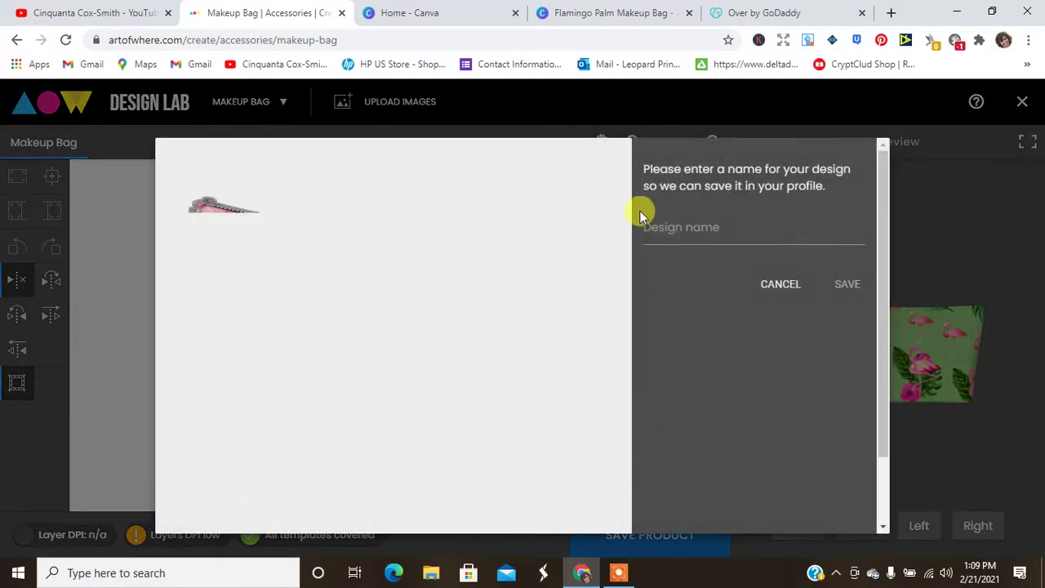
- Name the design 'Flamingo Makeup Bag', check the second preview thumbnail, and save it
left_click(656, 225)
type("Flamingo Makeup Bag")
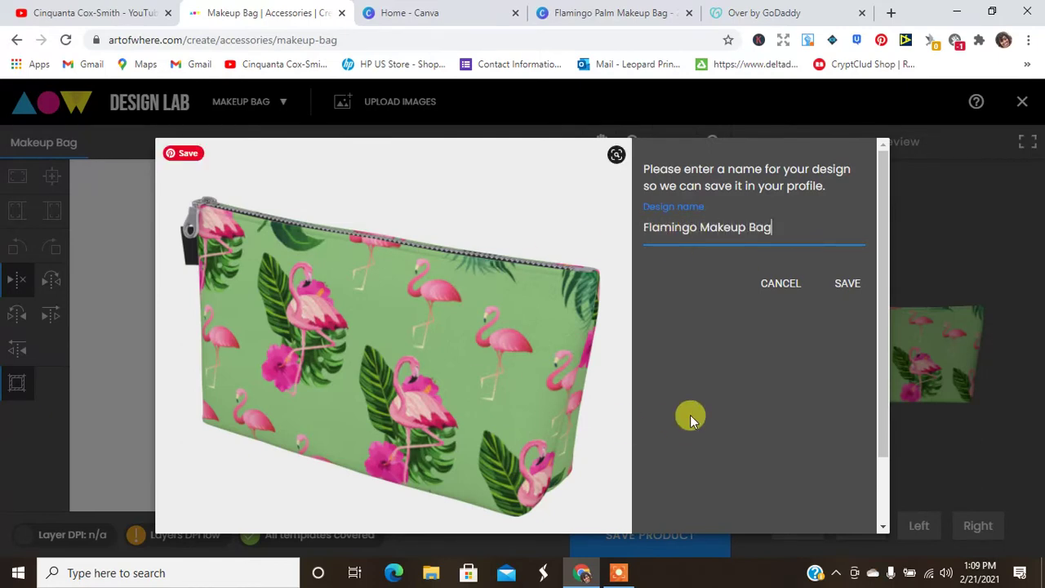
left_click_drag(887, 285, 877, 405)
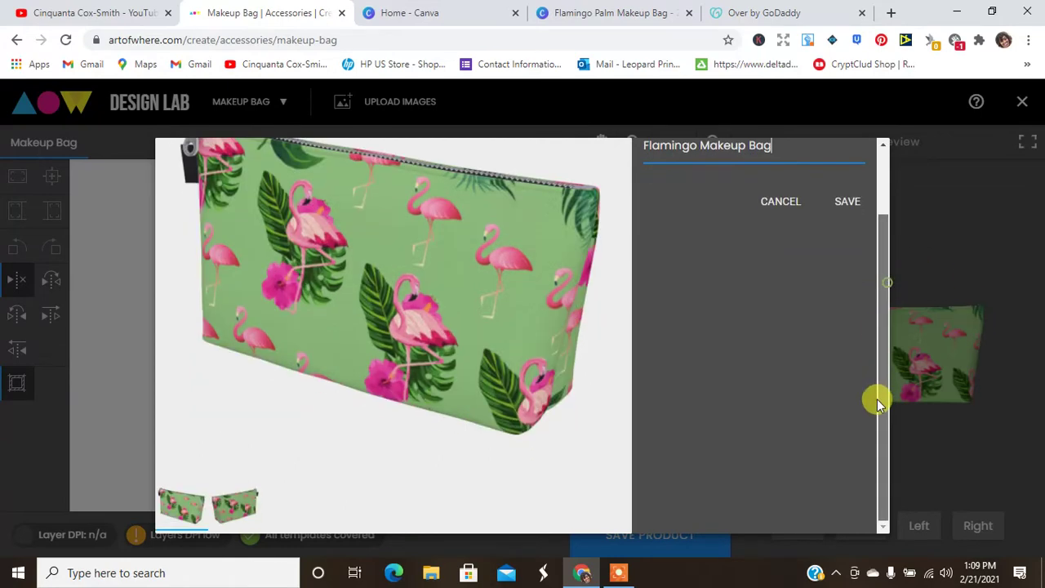
left_click(232, 504)
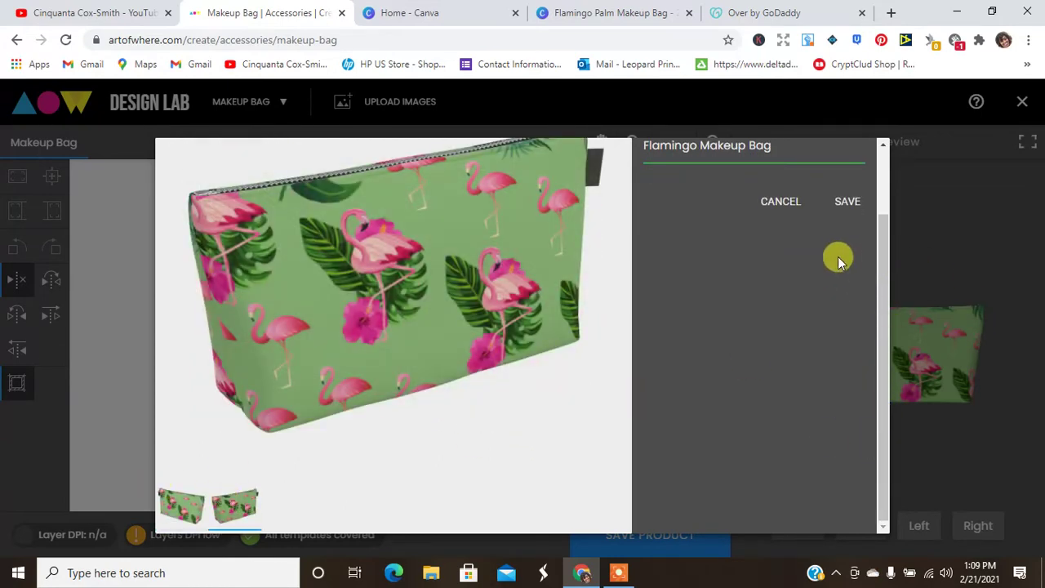
left_click(846, 202)
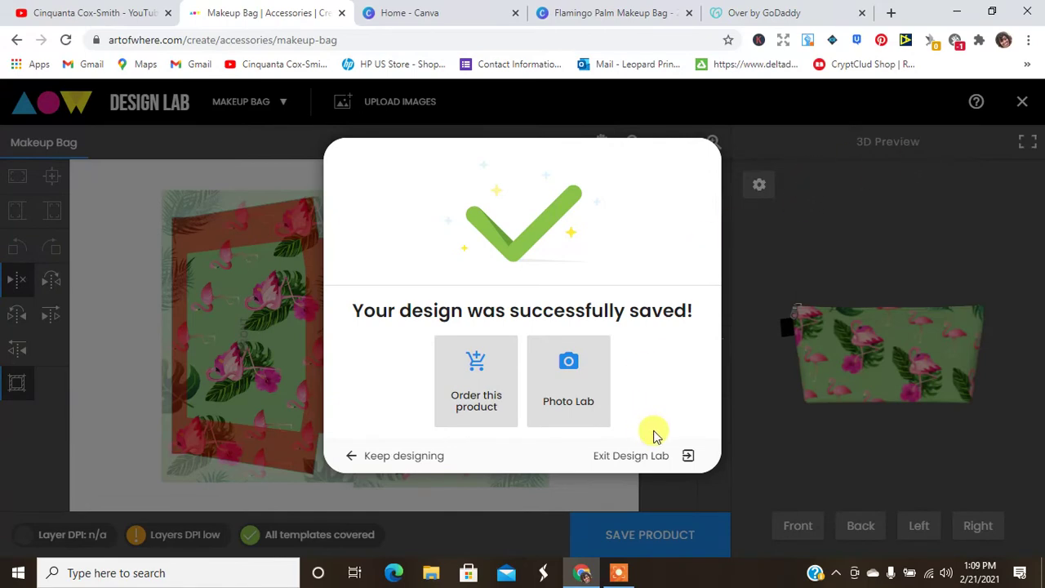
- Close the save-success dialog with Keep designing to return to the bag editor
left_click_drag(593, 456, 704, 459)
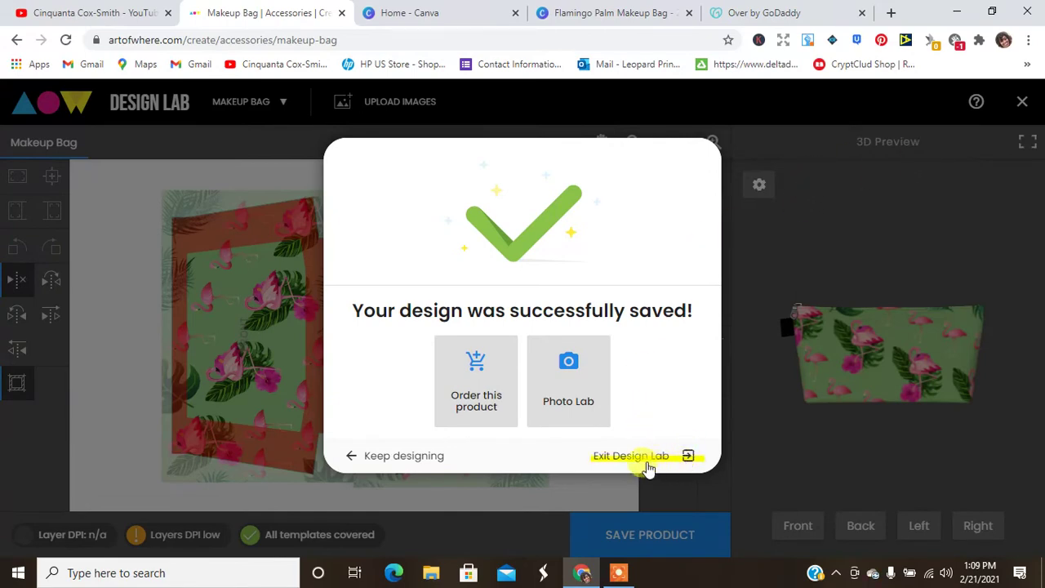
left_click_drag(343, 455, 446, 458)
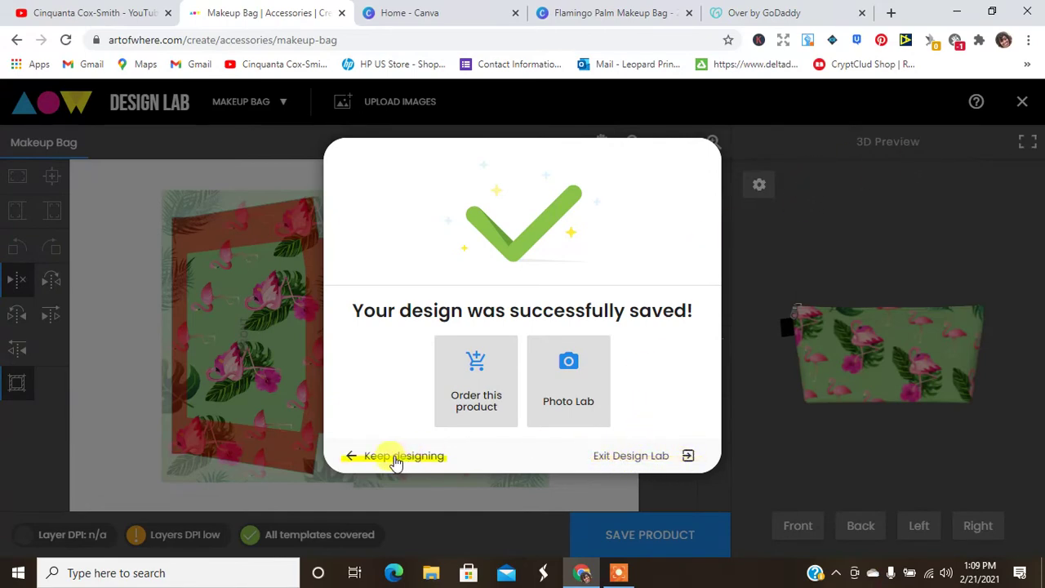
left_click(395, 459)
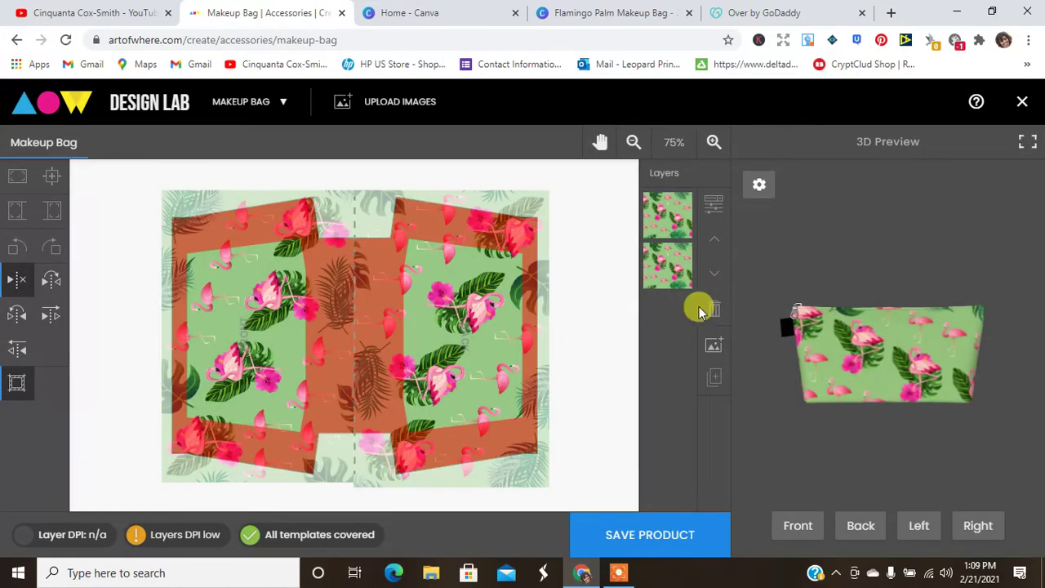
- Delete both flamingo images from the back and front panels
left_click(387, 105)
left_click(708, 454)
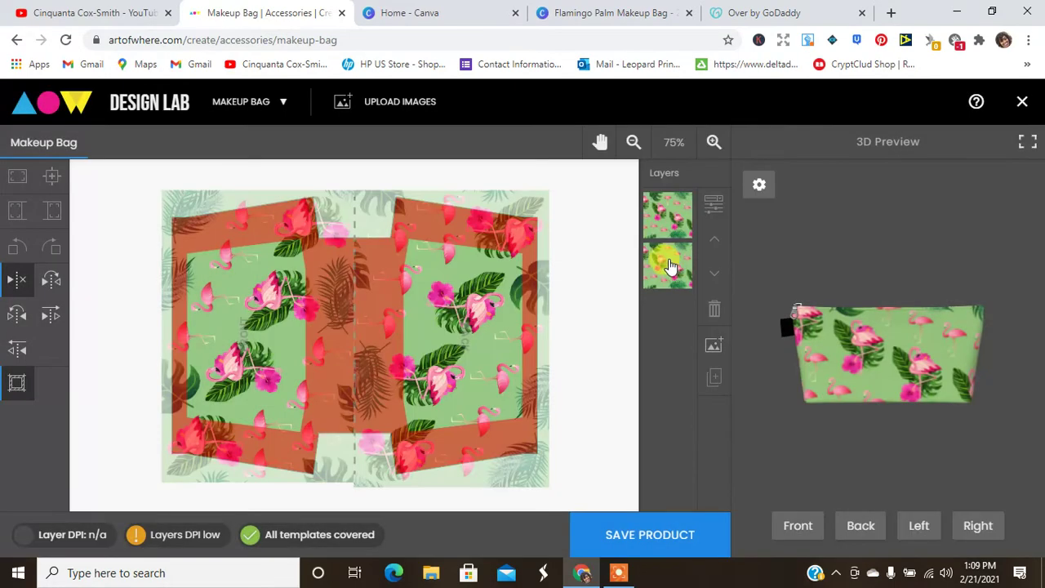
left_click(446, 271)
left_click(545, 188)
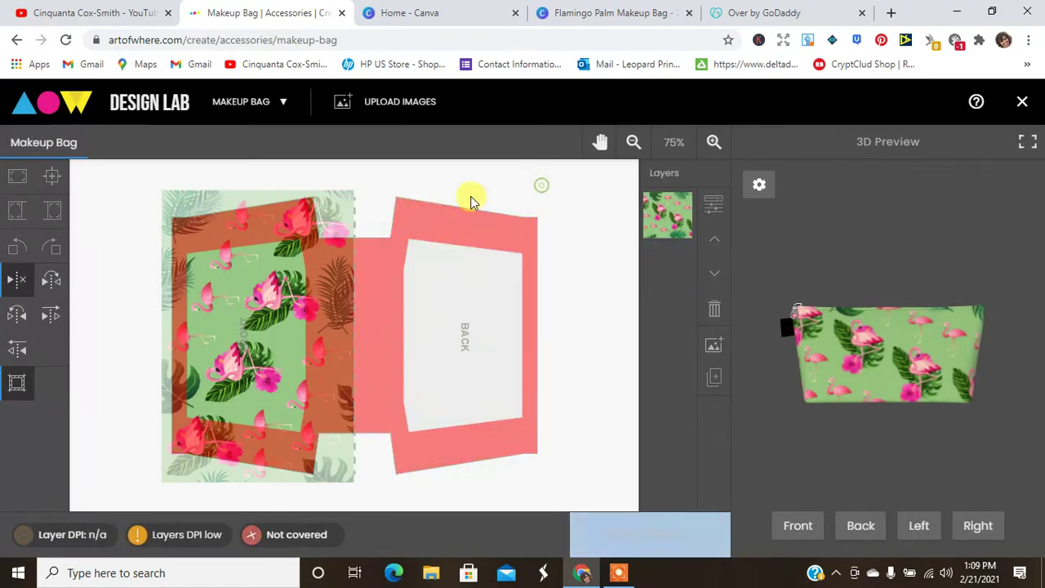
left_click(272, 255)
left_click(161, 482)
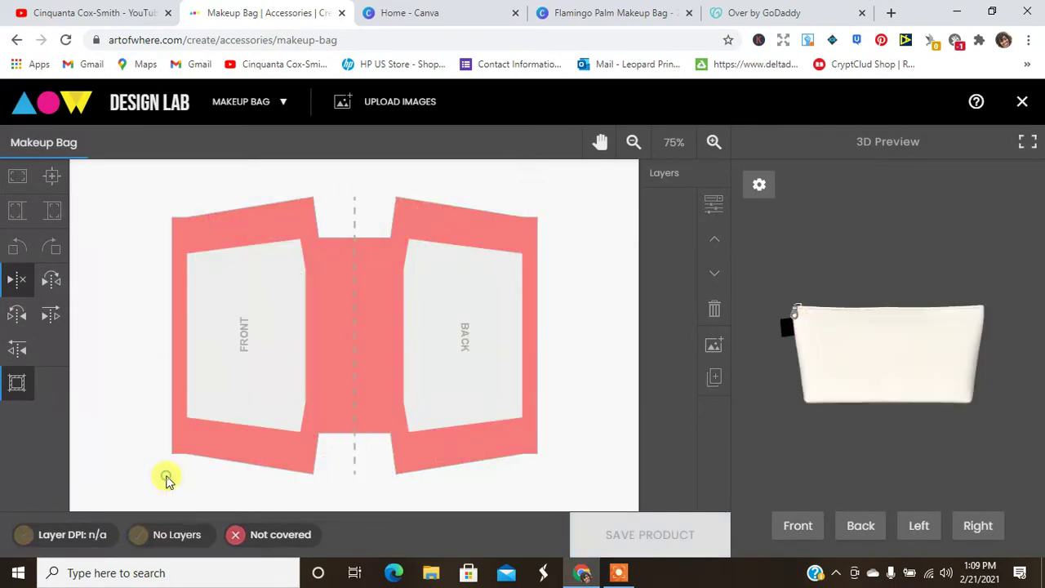
- Place the pink donut pattern on the front panel and add it again as a second layer
left_click(368, 101)
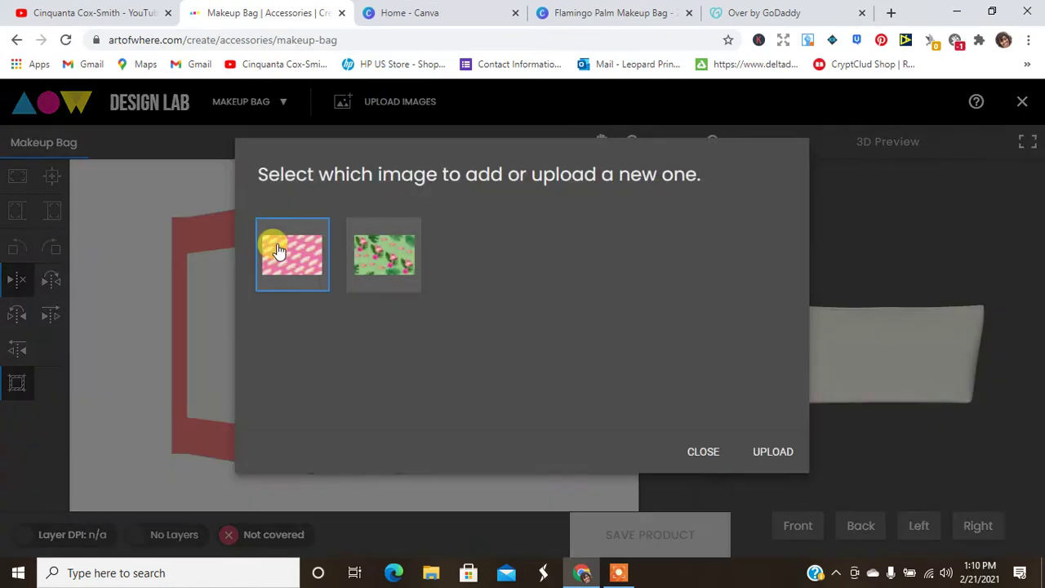
left_click(277, 251)
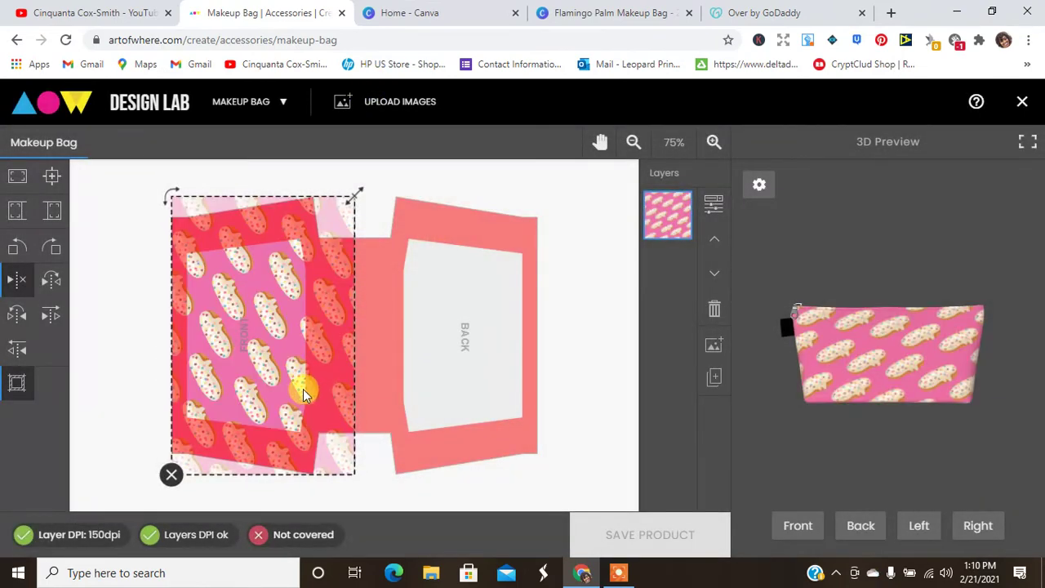
left_click(388, 105)
left_click(311, 260)
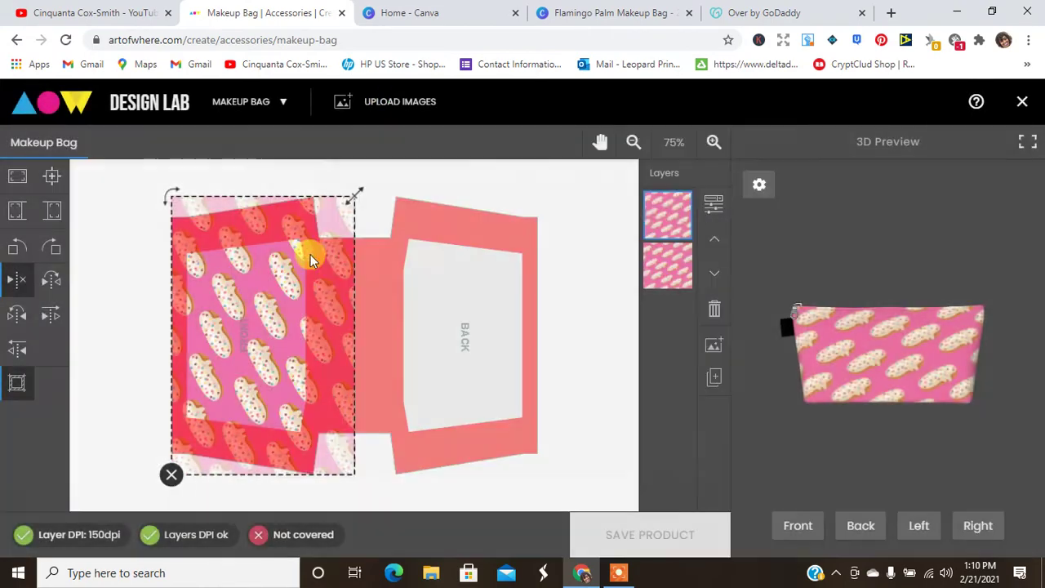
- Move the second donut layer onto the back panel and rotate it 180° (two 90° turns)
left_click_drag(276, 337, 470, 344)
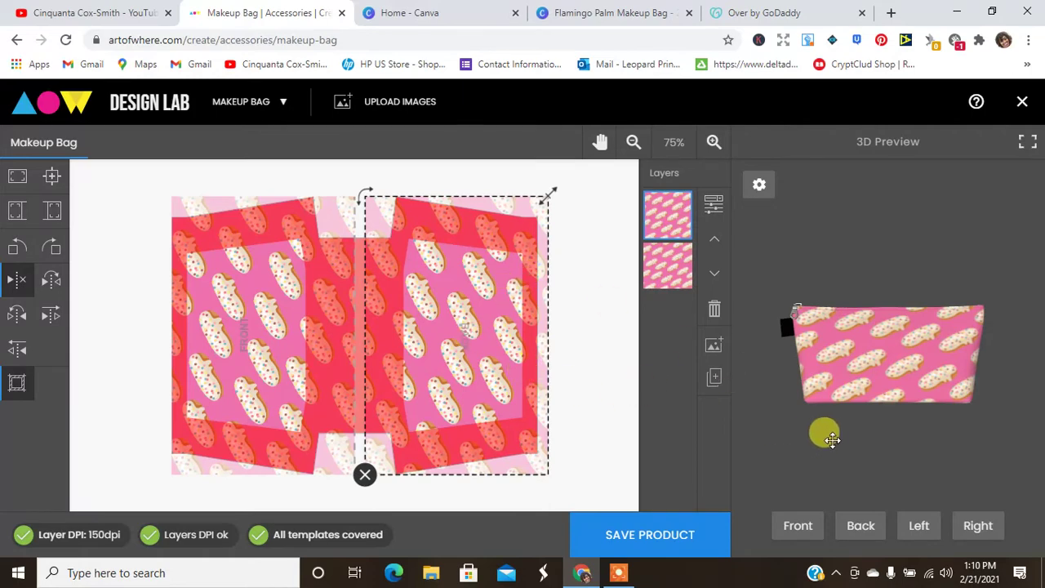
left_click(867, 526)
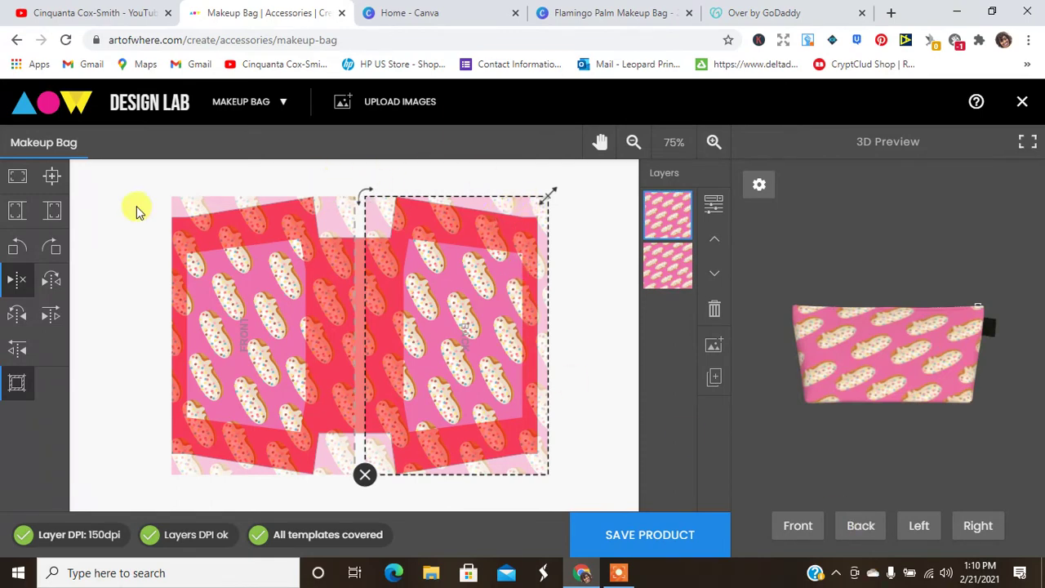
left_click(55, 245)
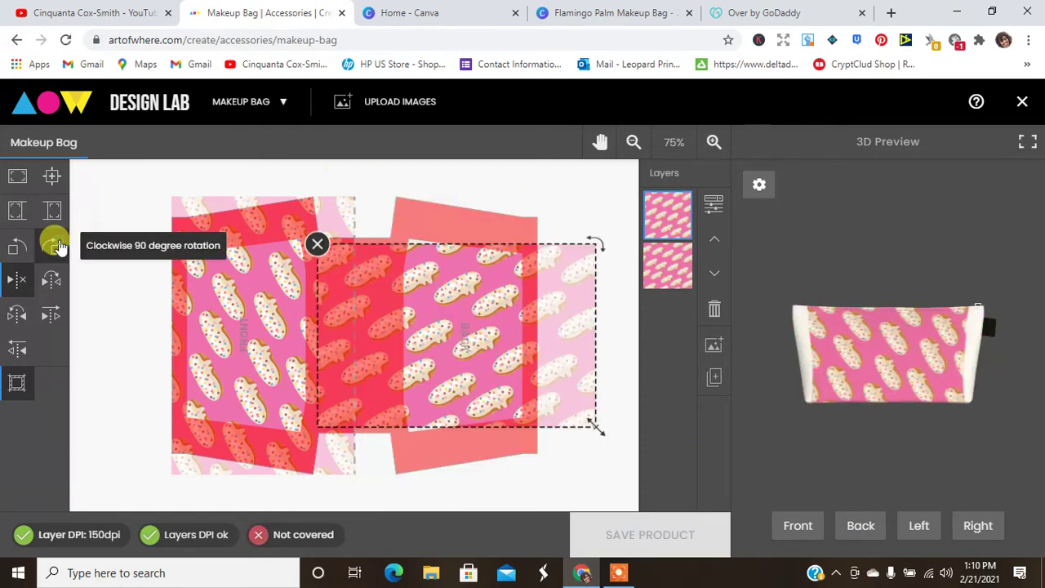
left_click(56, 245)
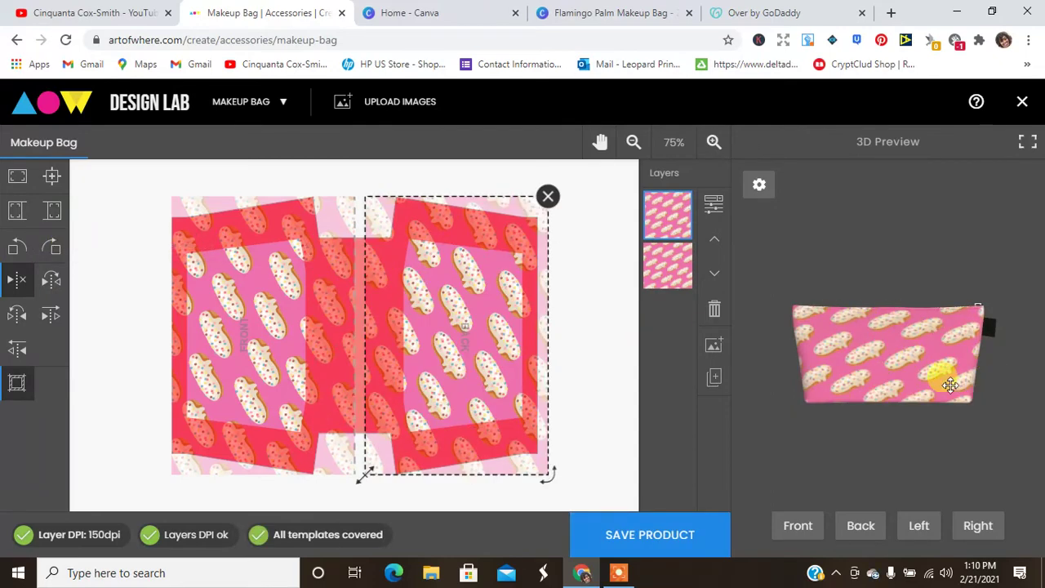
mouse_move(66, 556)
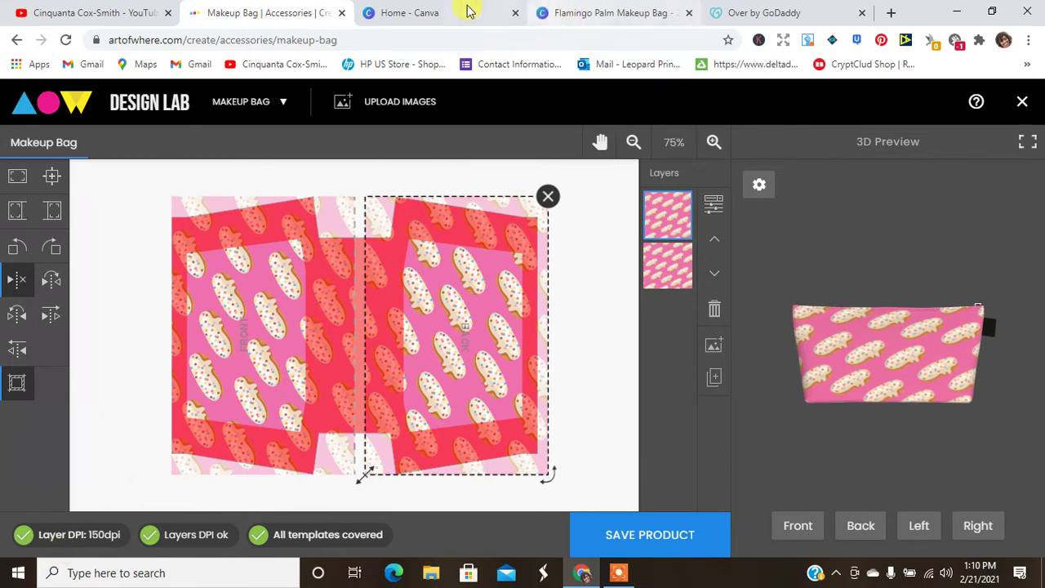
- Dismiss Canva's saved message and review the Flamingo Palm design's download options, then go to Over
left_click(609, 12)
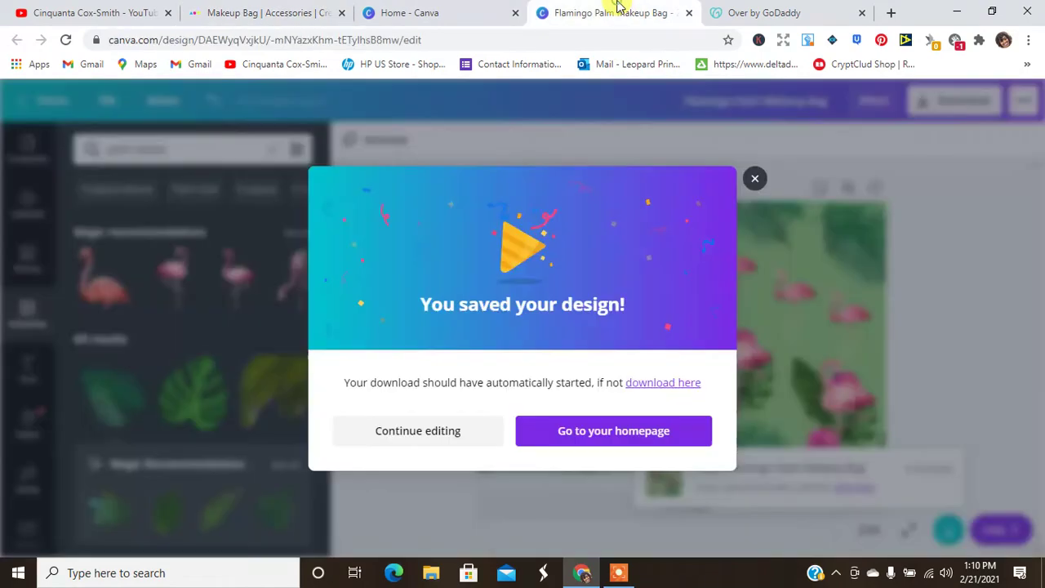
left_click(753, 177)
left_click(958, 103)
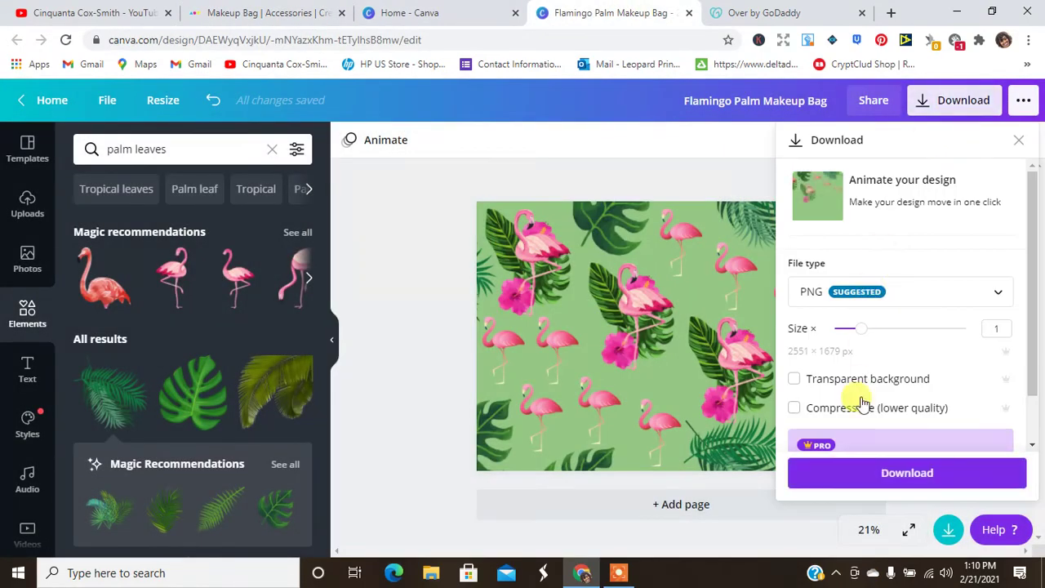
left_click_drag(1034, 335, 1028, 418)
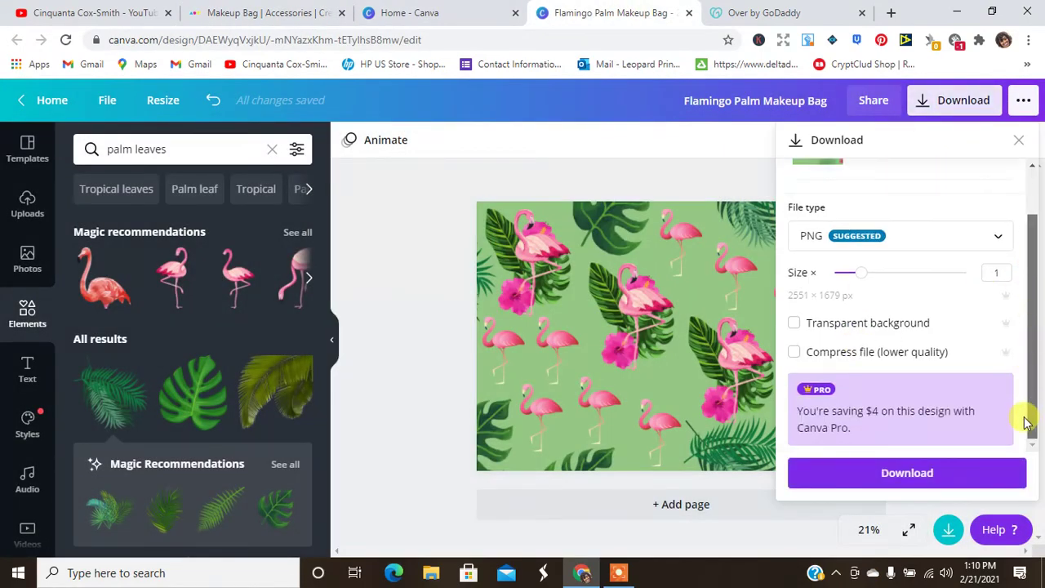
scroll(1029, 350, "up", 2)
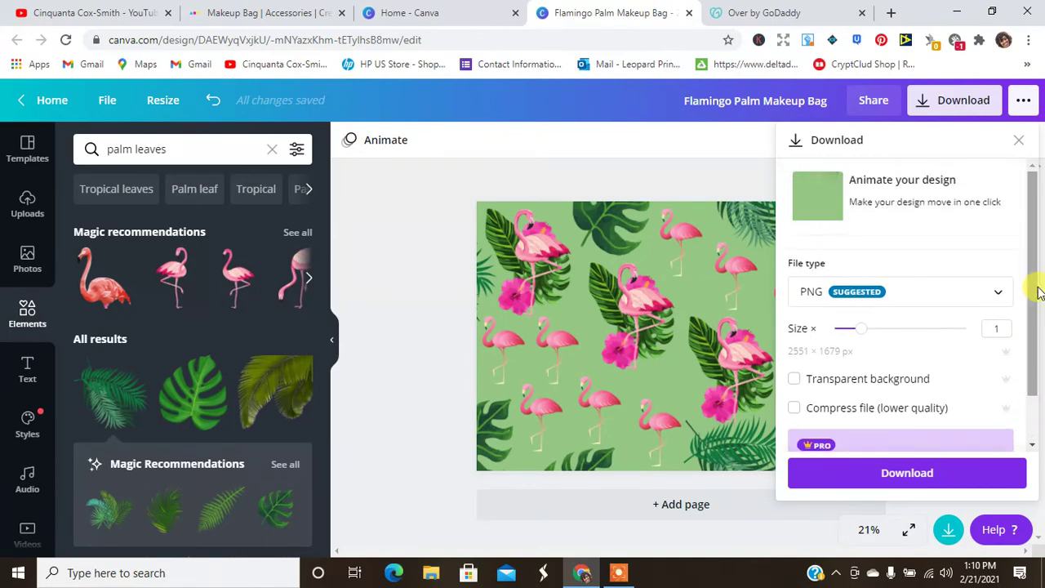
left_click(785, 12)
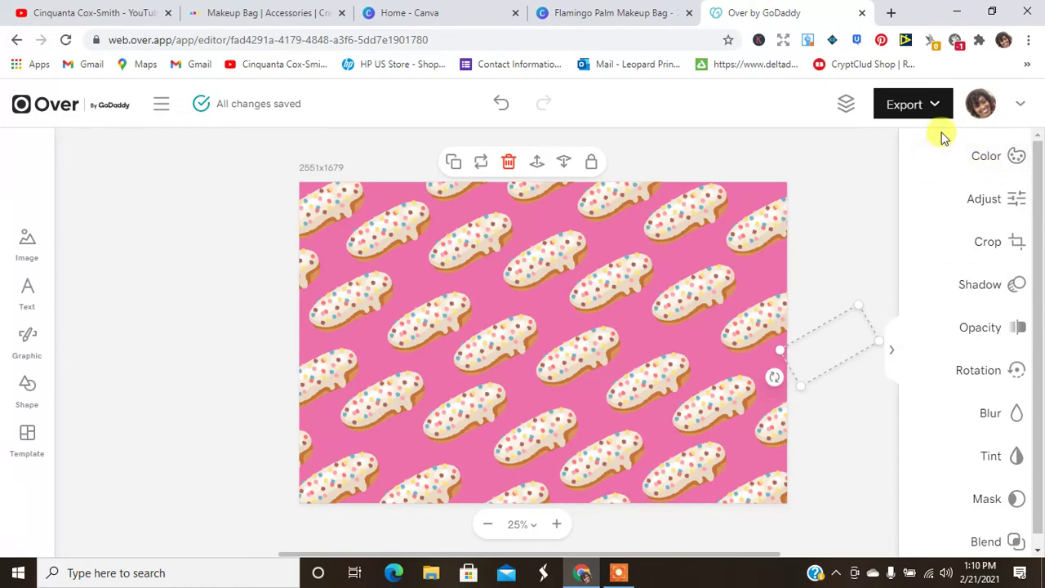
- Confirm in Canvas Size that the donut canvas is 2551 × 1679, then return to Canva
left_click(1028, 102)
left_click(828, 283)
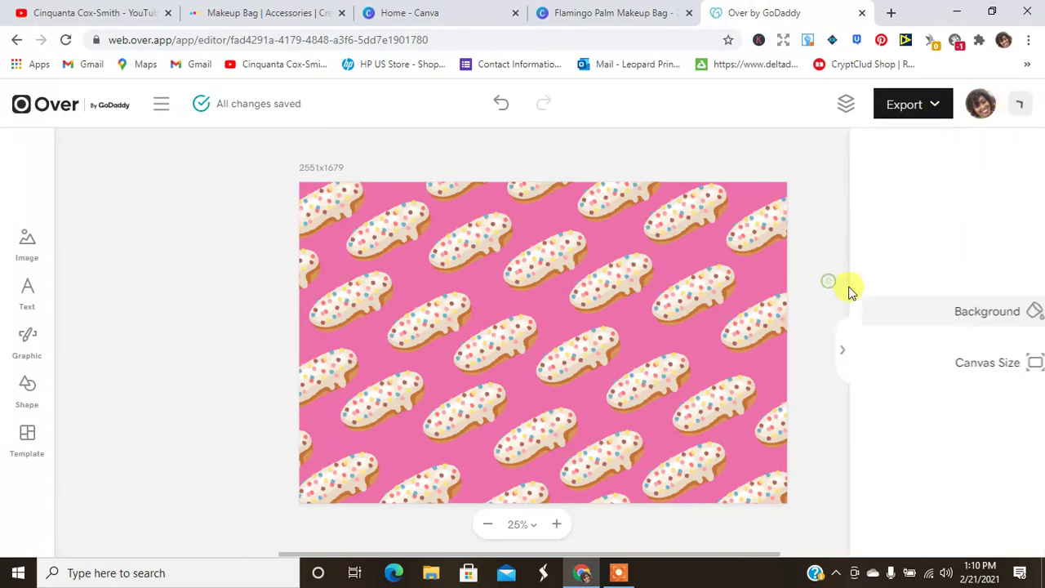
left_click(898, 296)
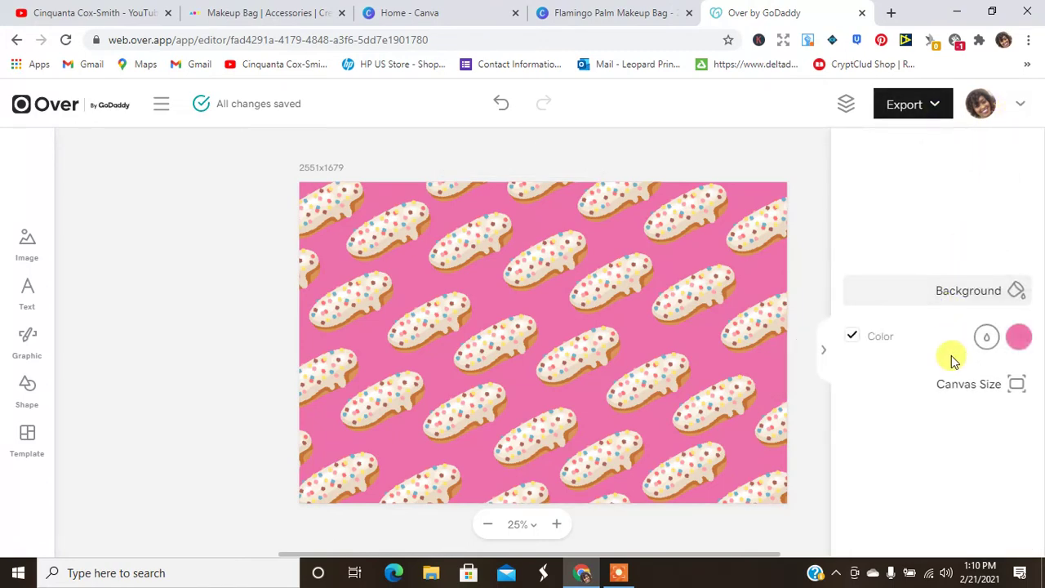
left_click(825, 351)
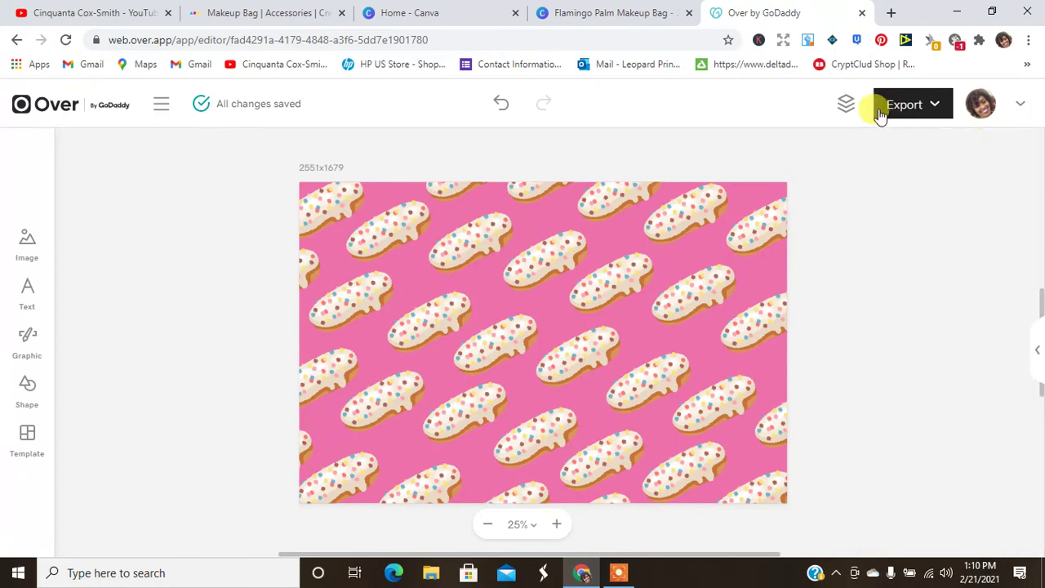
left_click(847, 105)
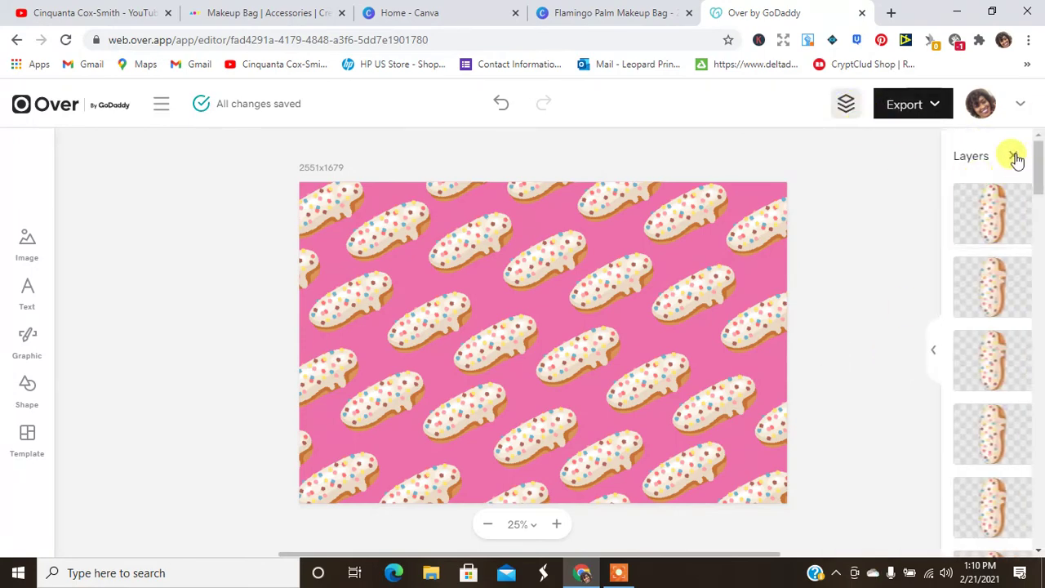
left_click(1013, 155)
left_click(1025, 104)
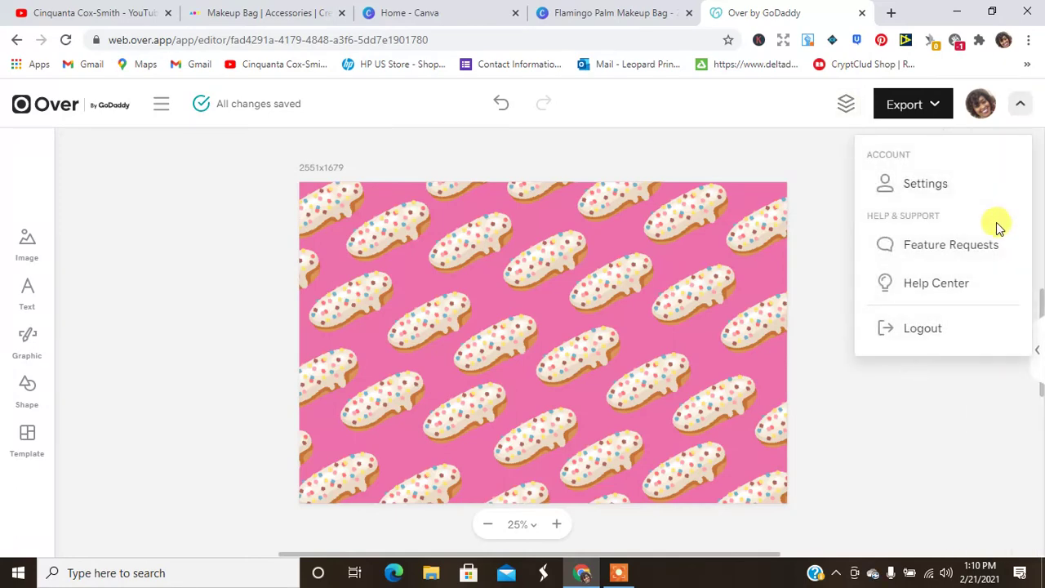
left_click(828, 327)
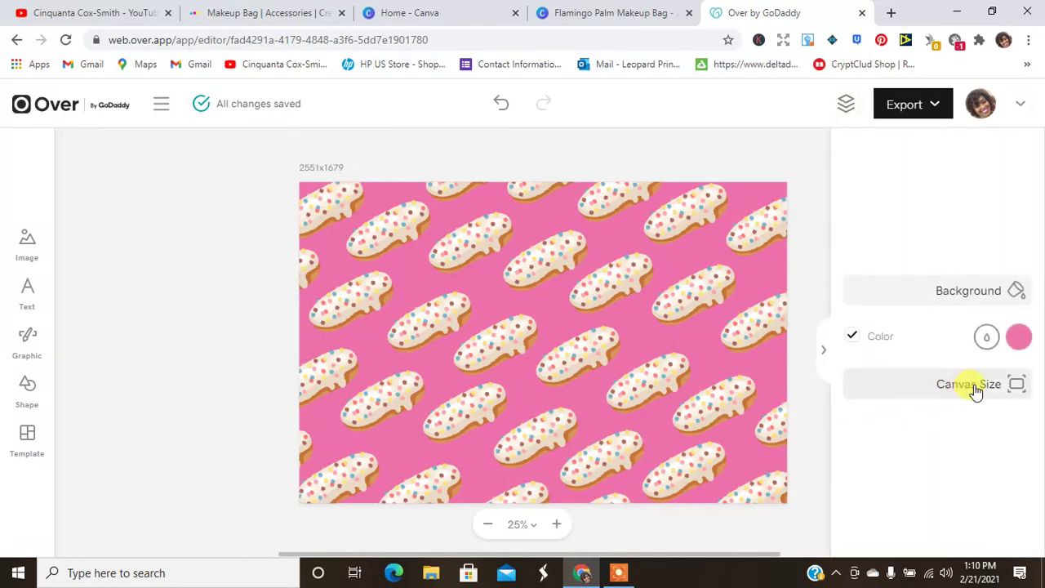
left_click(990, 392)
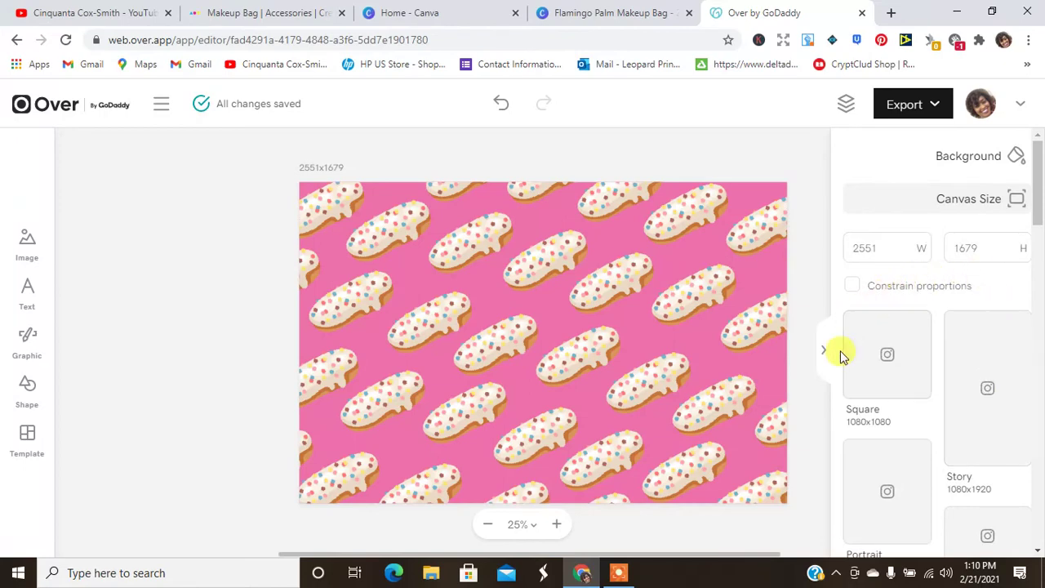
left_click(572, 7)
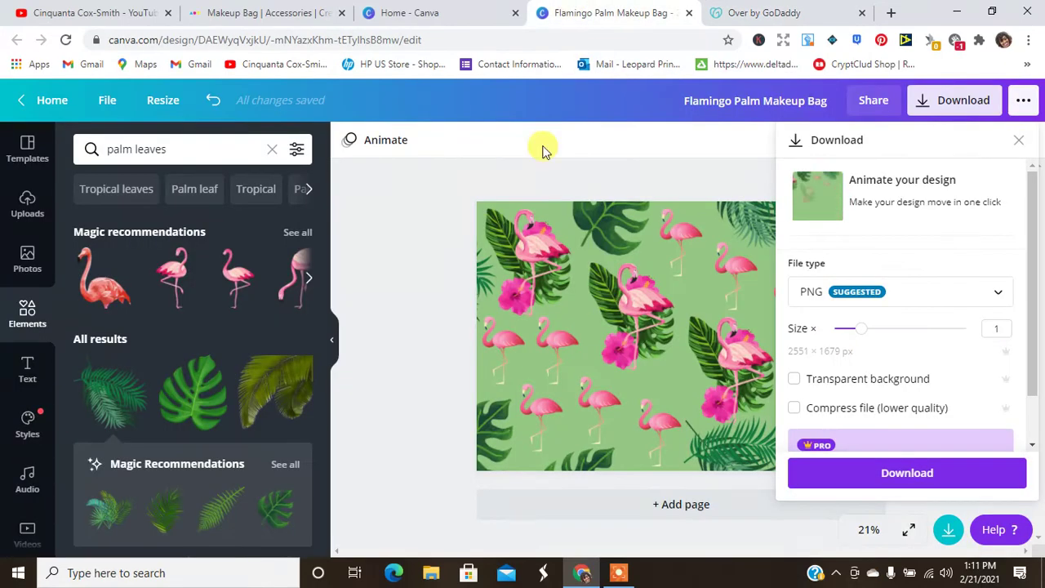
- Check the donut bag's left and right sides in the 3D preview, then start Save Product
left_click(303, 7)
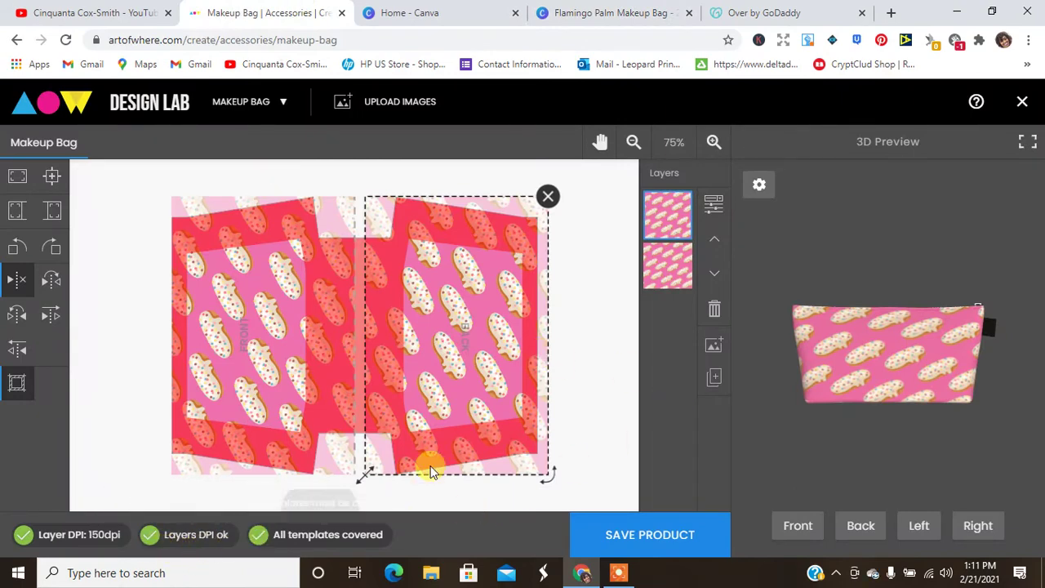
left_click(920, 528)
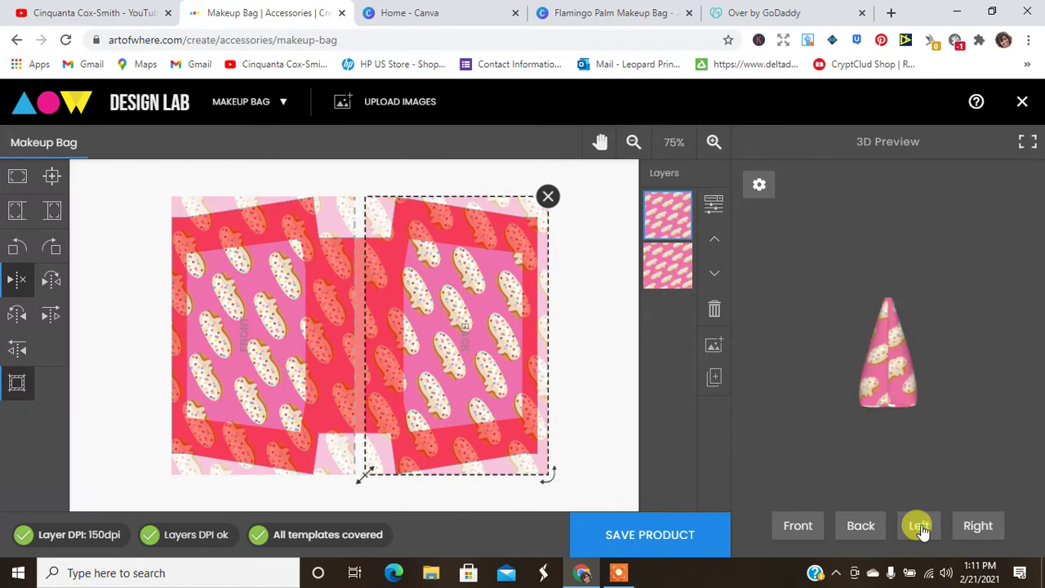
left_click(979, 525)
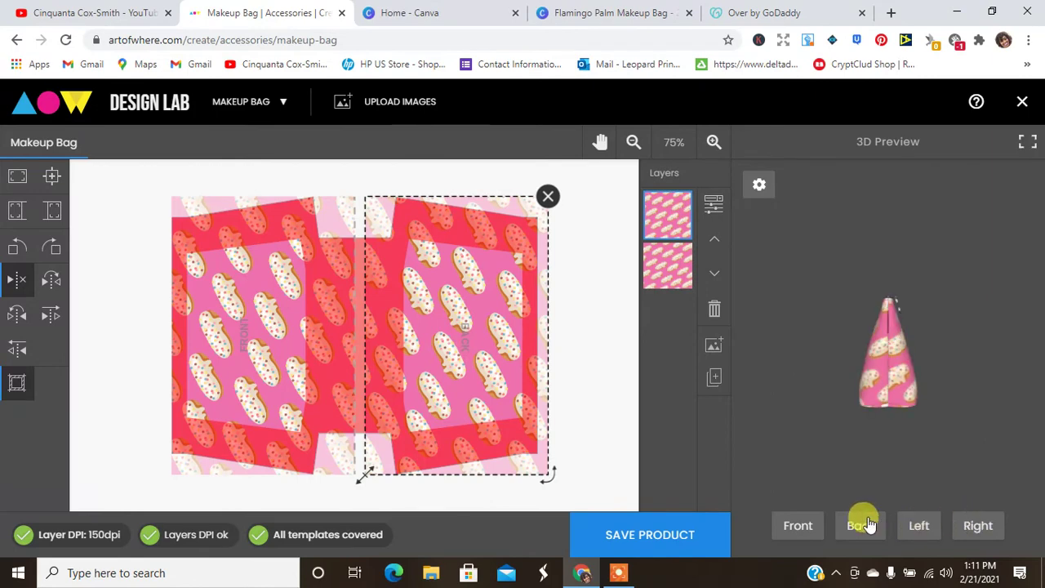
left_click(666, 544)
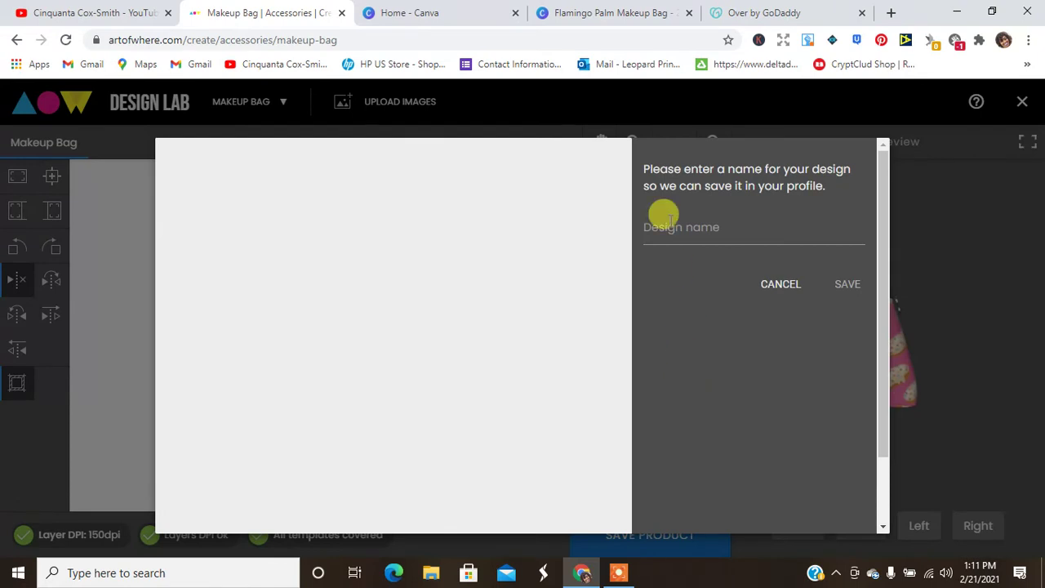
- Name the design 'Donut Makeup Bag', view the other side's preview, and save it
left_click(664, 227)
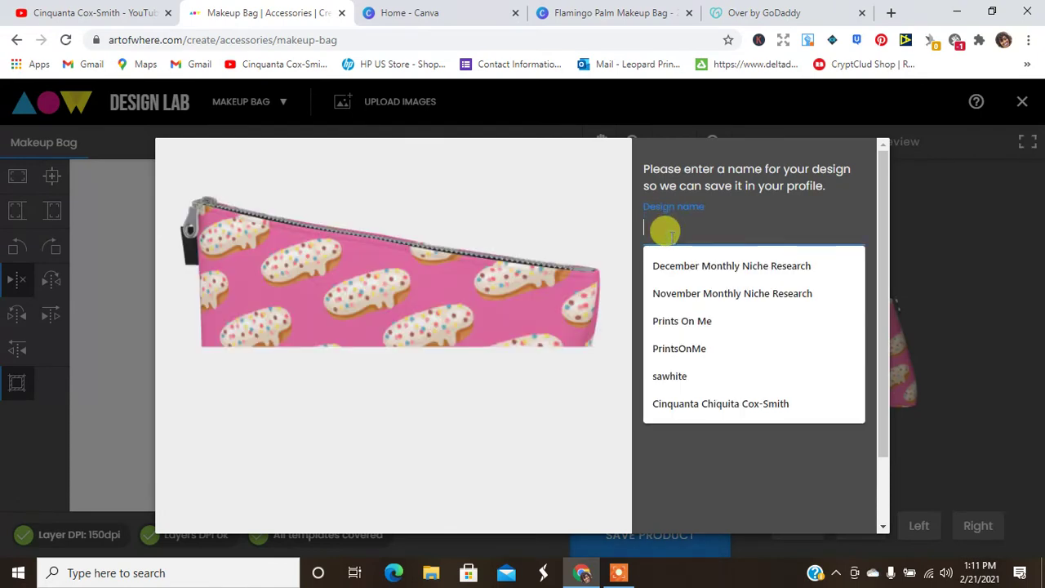
type("Donut Makeup Bag")
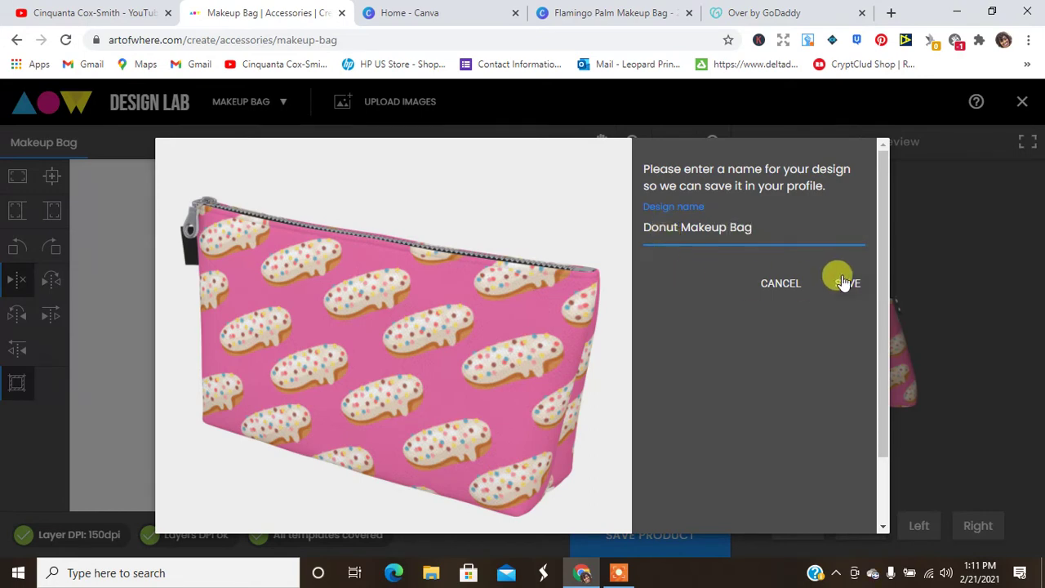
left_click_drag(877, 282, 872, 400)
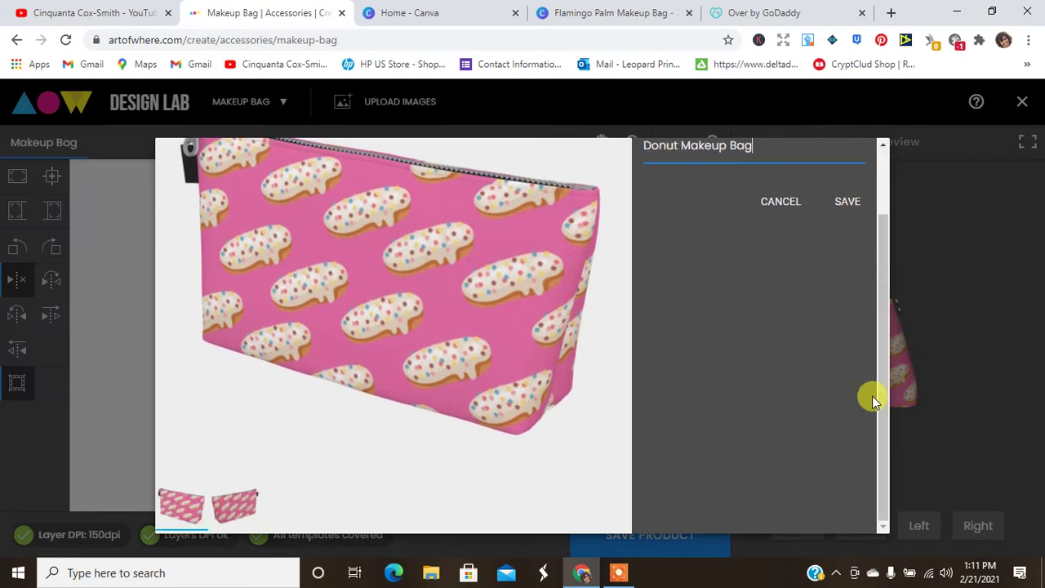
left_click(216, 508)
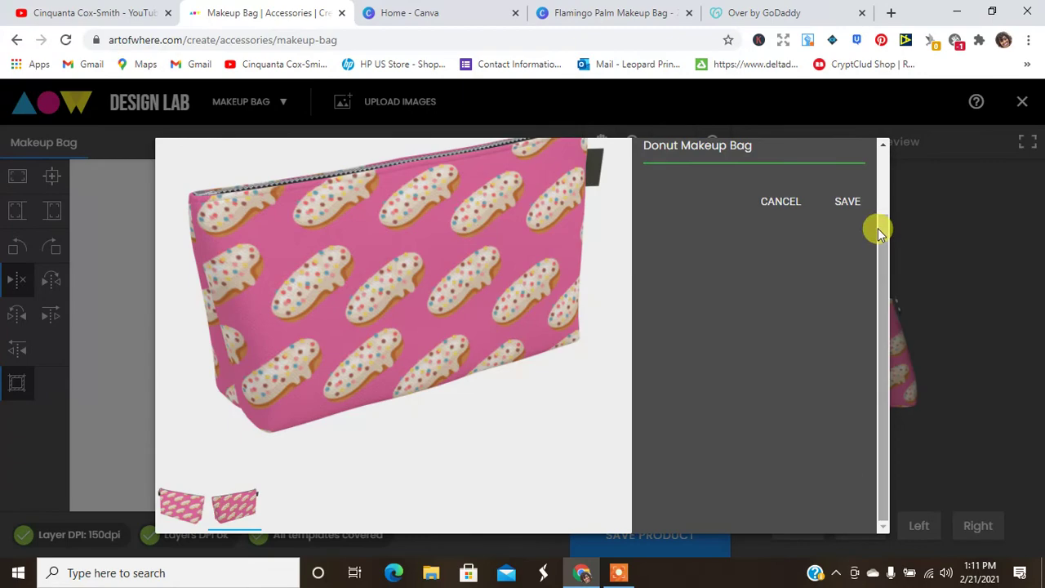
left_click(846, 203)
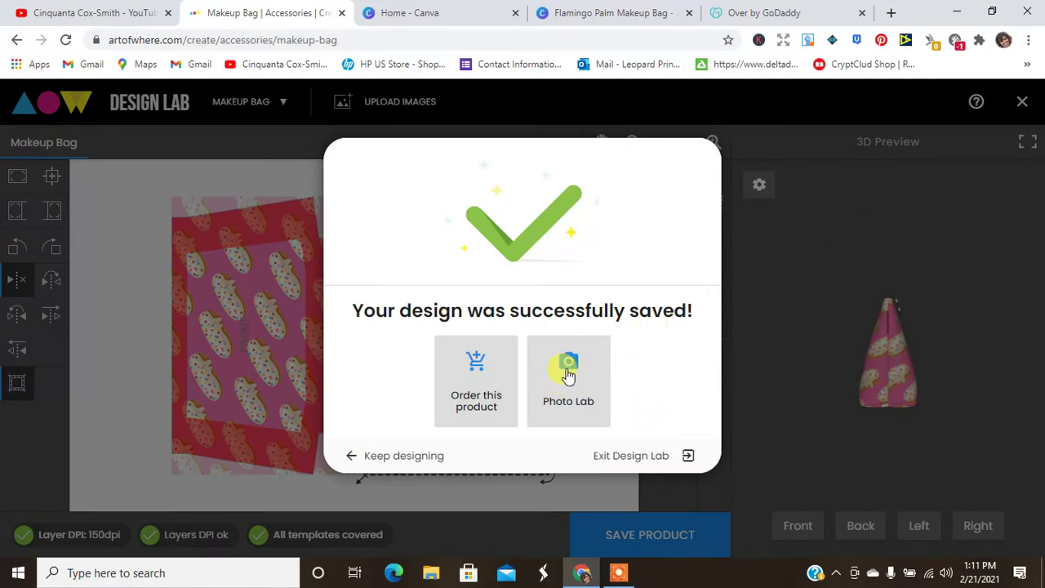
- Start ordering the saved Donut Makeup Bag and choose size Small (10")
left_click(506, 383)
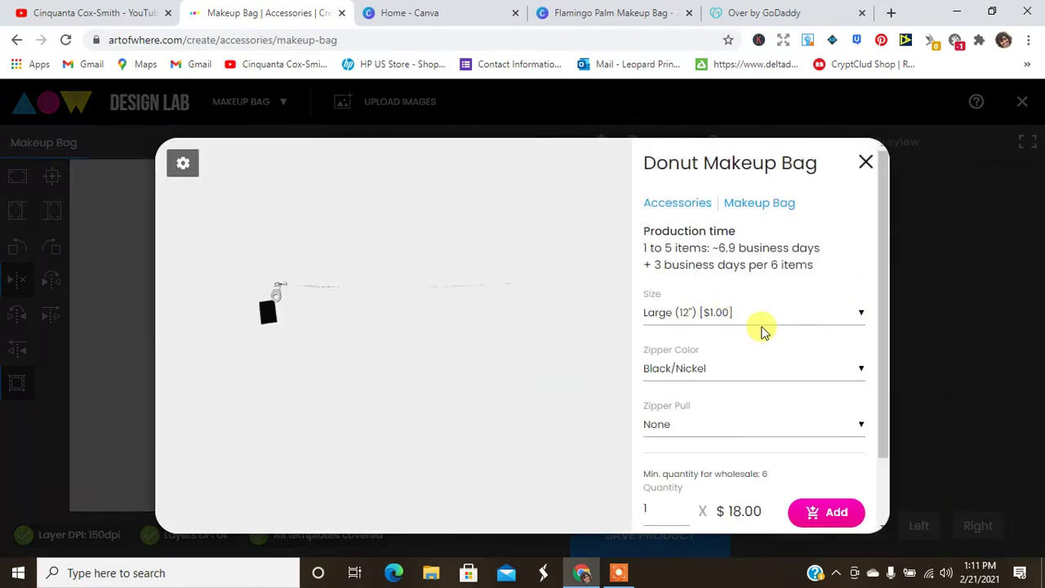
left_click(852, 312)
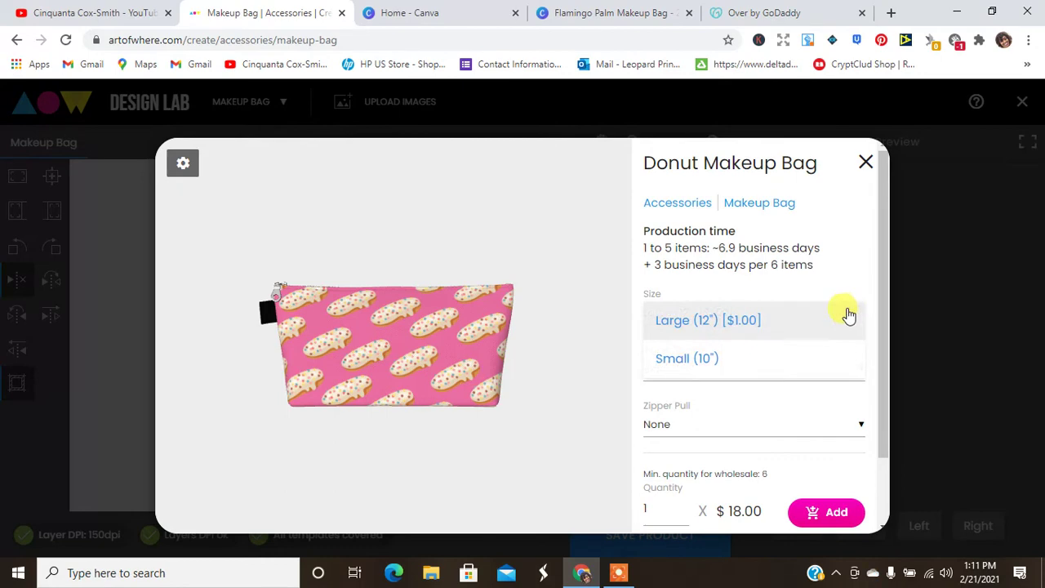
left_click(704, 360)
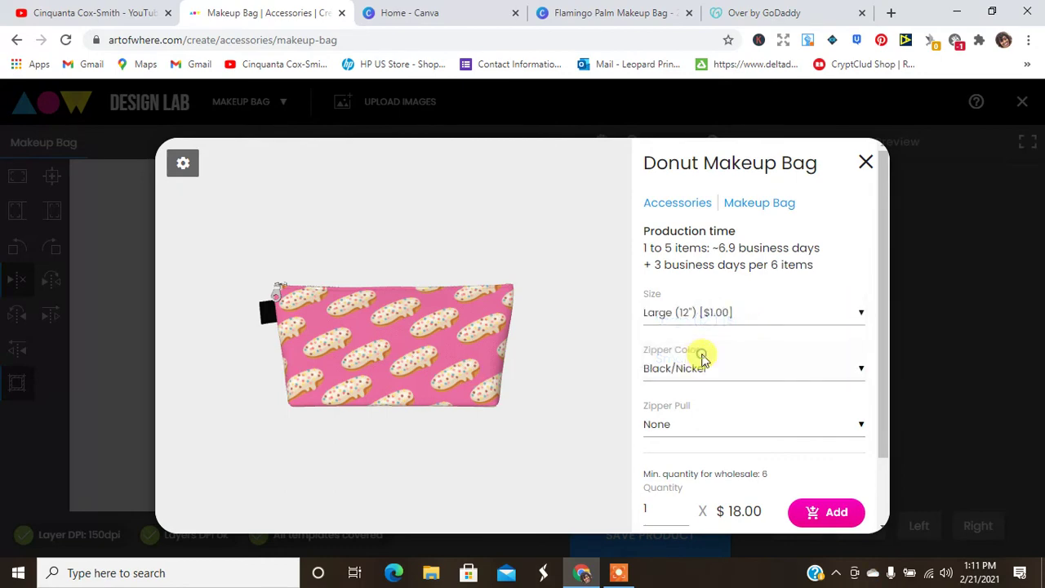
left_click(772, 310)
left_click(750, 403)
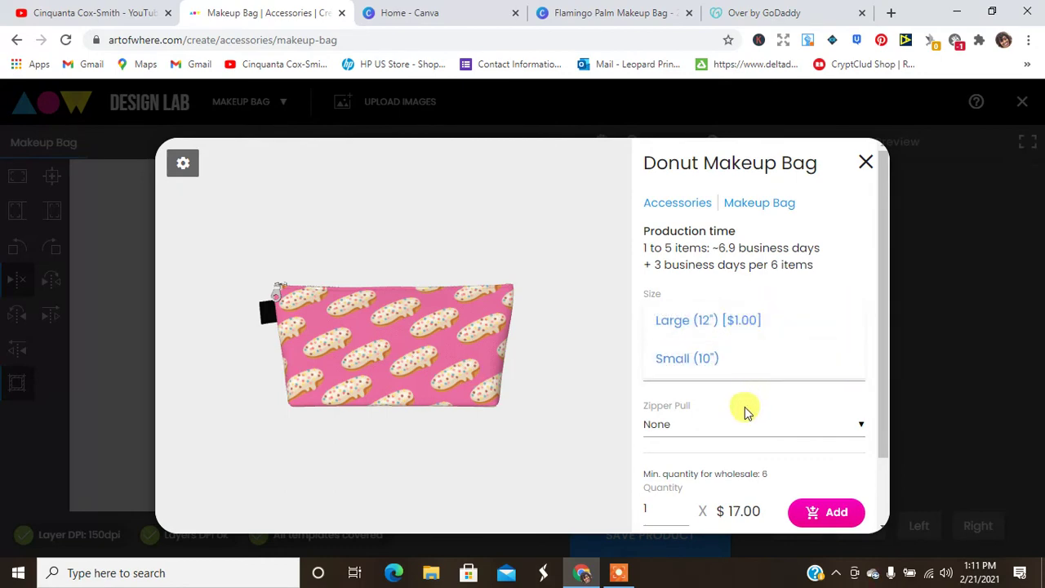
- Try zipper options: a black zipper pull, then Black/Nickel and White/Brass zipper colours
left_click(745, 421)
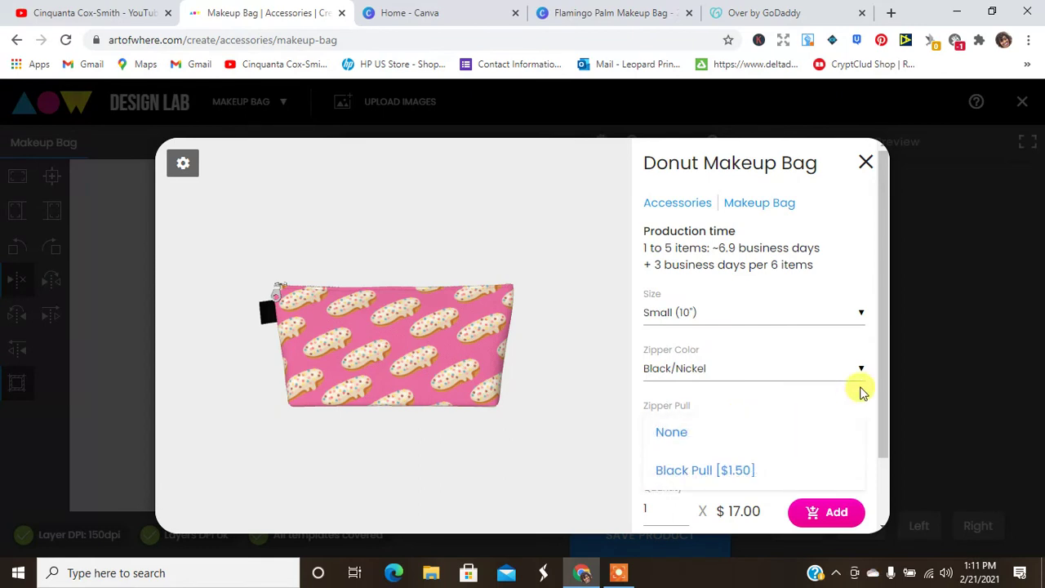
scroll(882, 416, "down", 1)
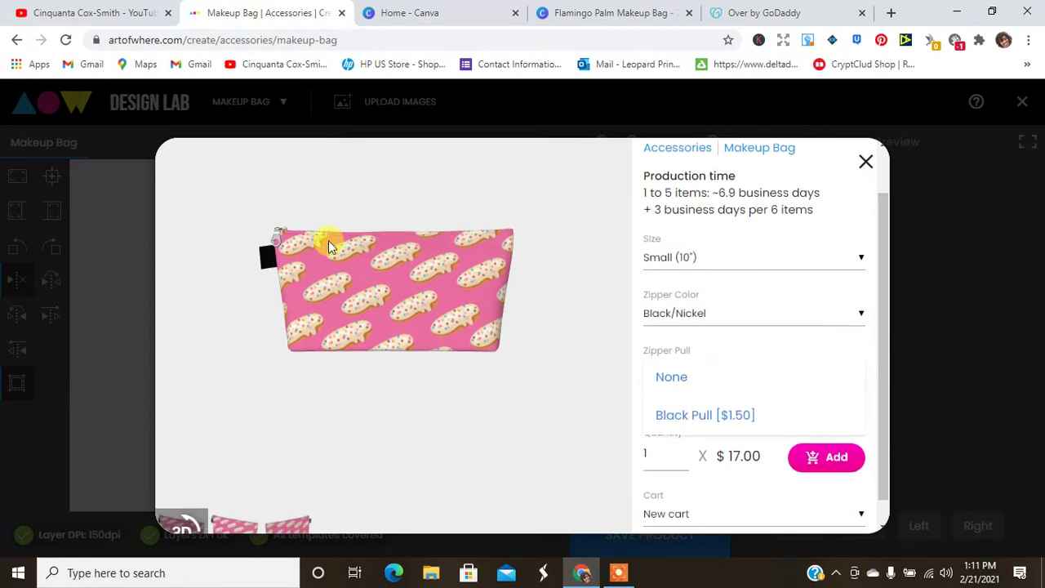
left_click(684, 416)
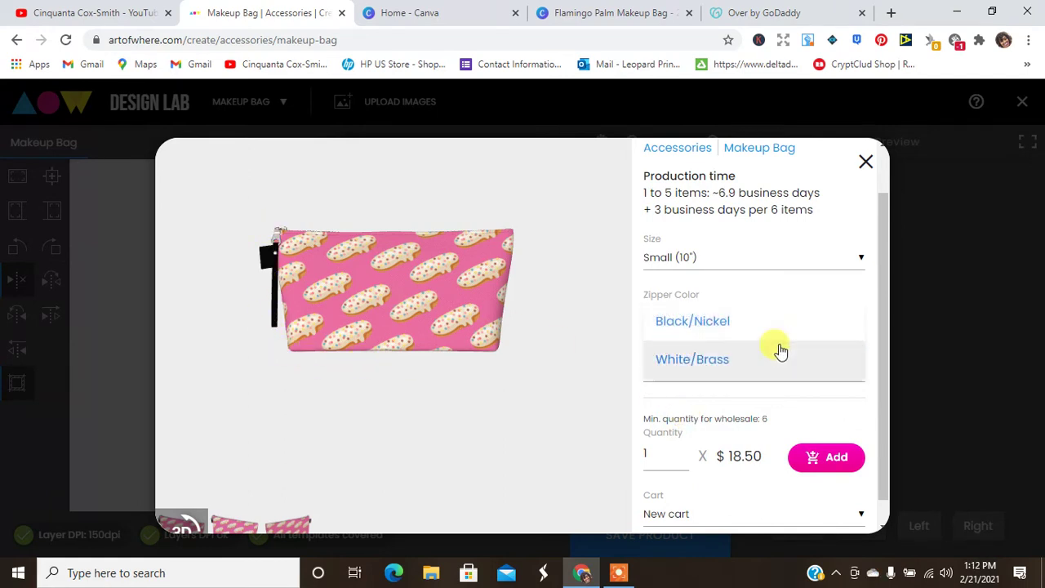
left_click(724, 327)
left_click(740, 312)
left_click(699, 358)
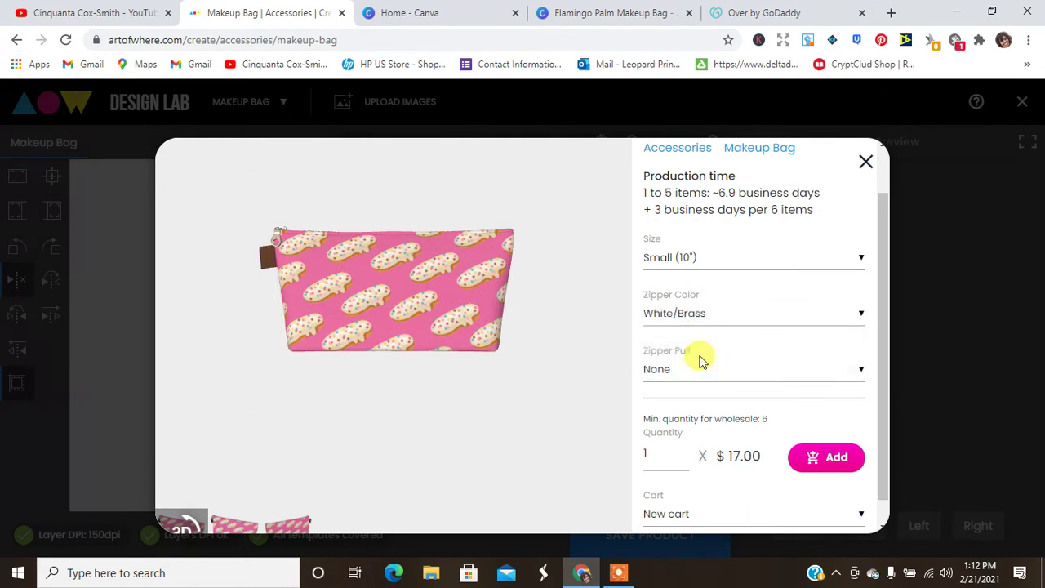
scroll(888, 345, "down", 1)
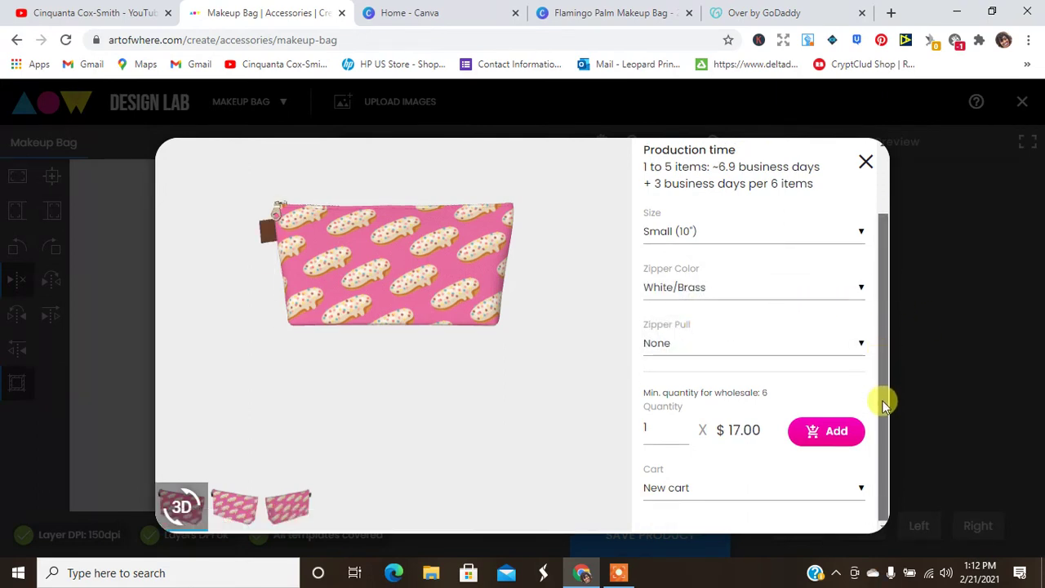
left_click(833, 486)
left_click_drag(885, 418, 888, 261)
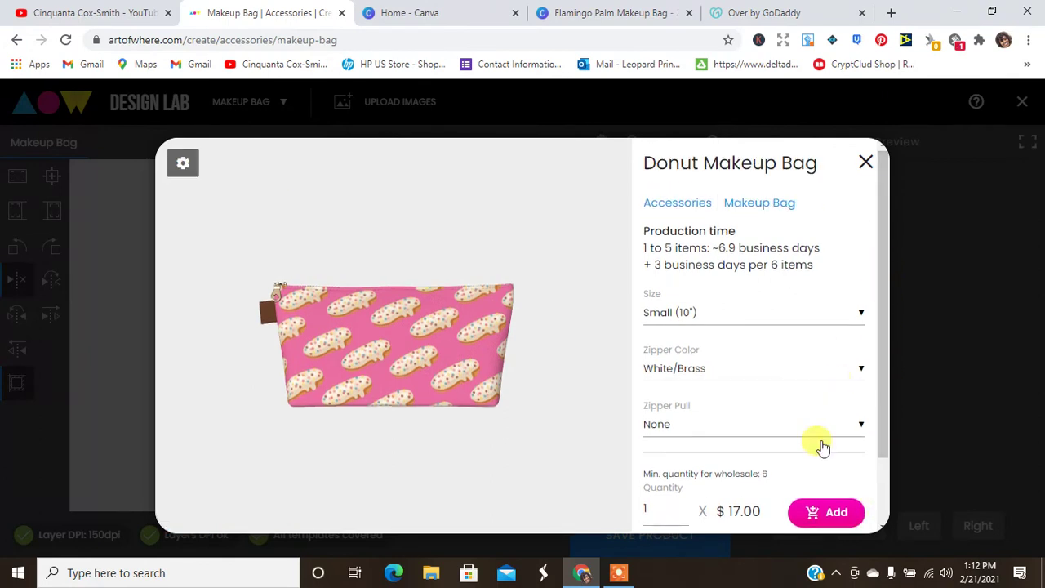
- Settle on Small (10"), Black/Nickel zipper and no pull, and add the $17.00 bag to the cart
left_click(803, 311)
left_click(786, 358)
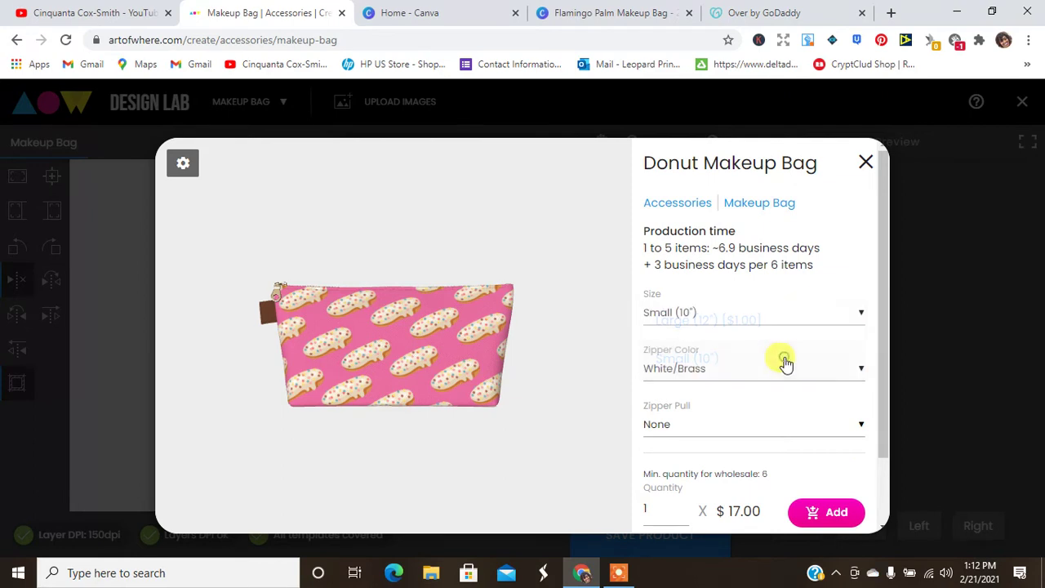
left_click(738, 366)
left_click(724, 376)
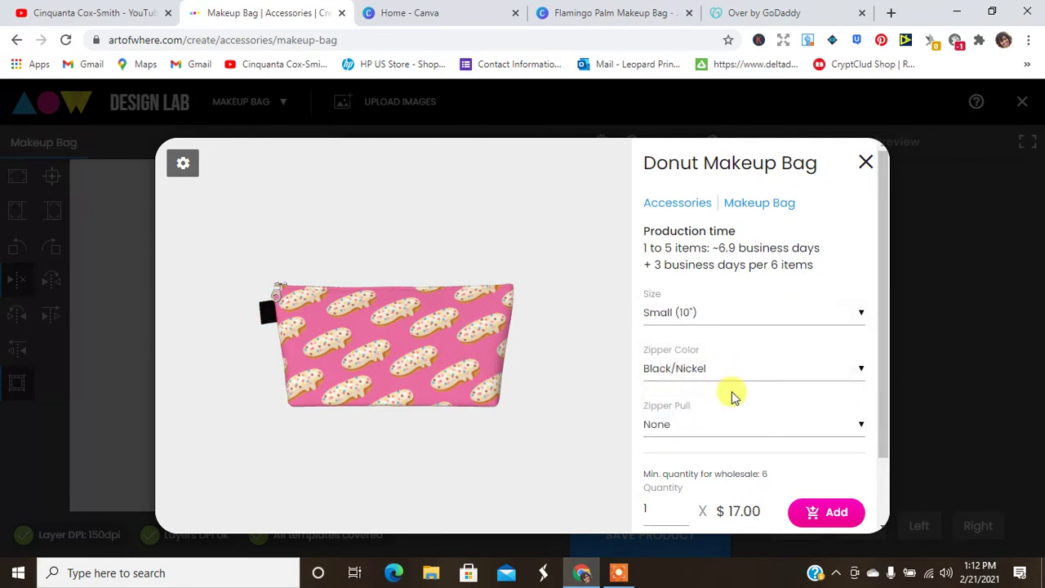
scroll(885, 390, "down", 1)
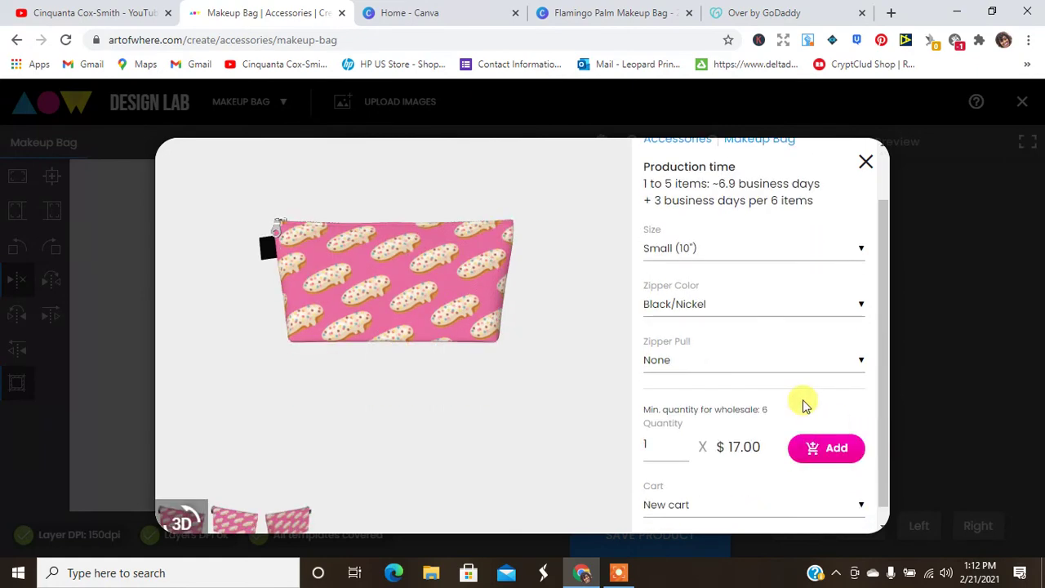
left_click(778, 368)
left_click(725, 375)
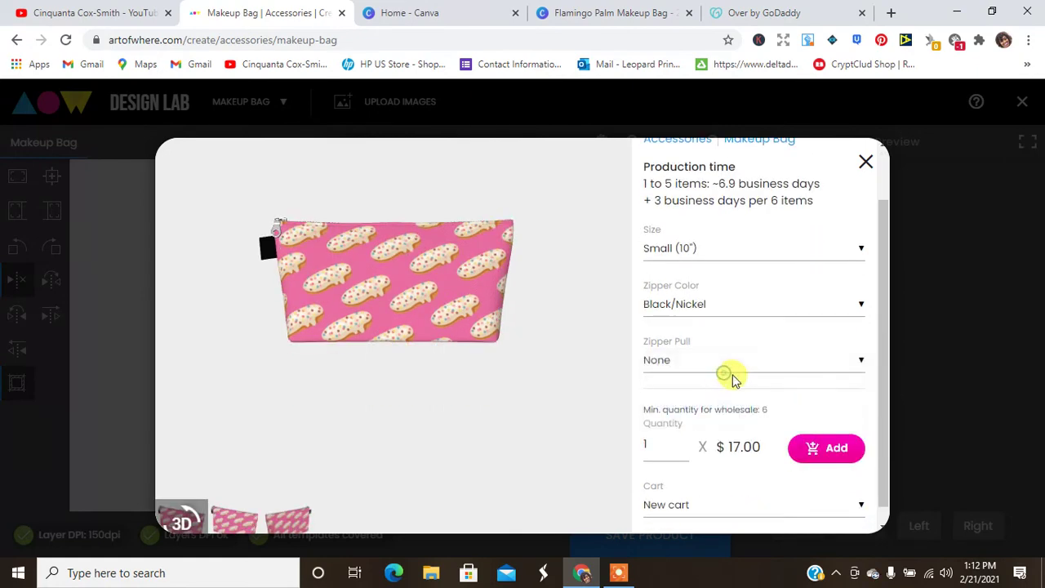
left_click(820, 452)
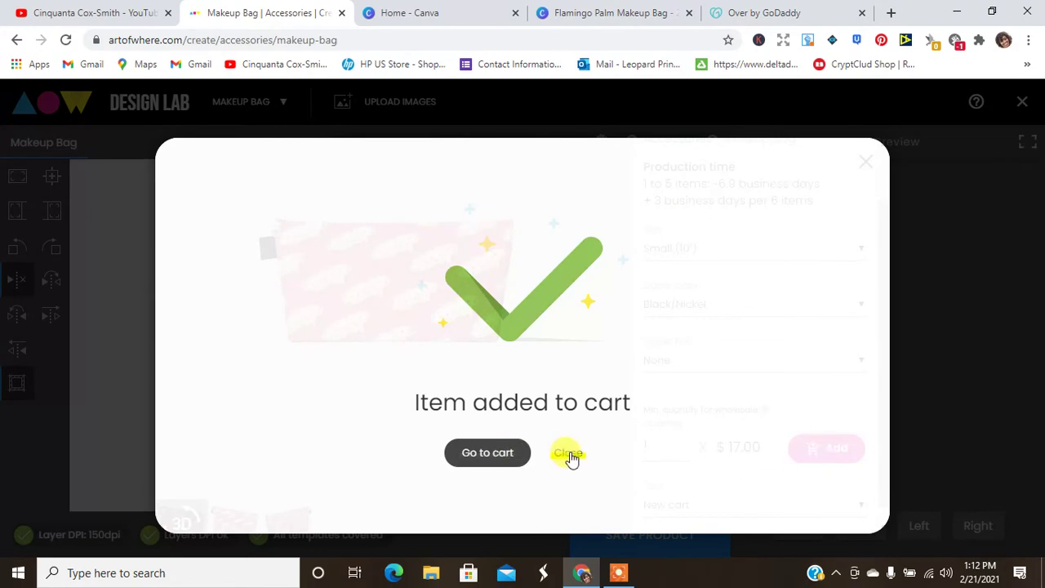
- Save the first Photo Lab preview of the donut bag to the Desktop as 'donut makeup.png'
left_click(569, 454)
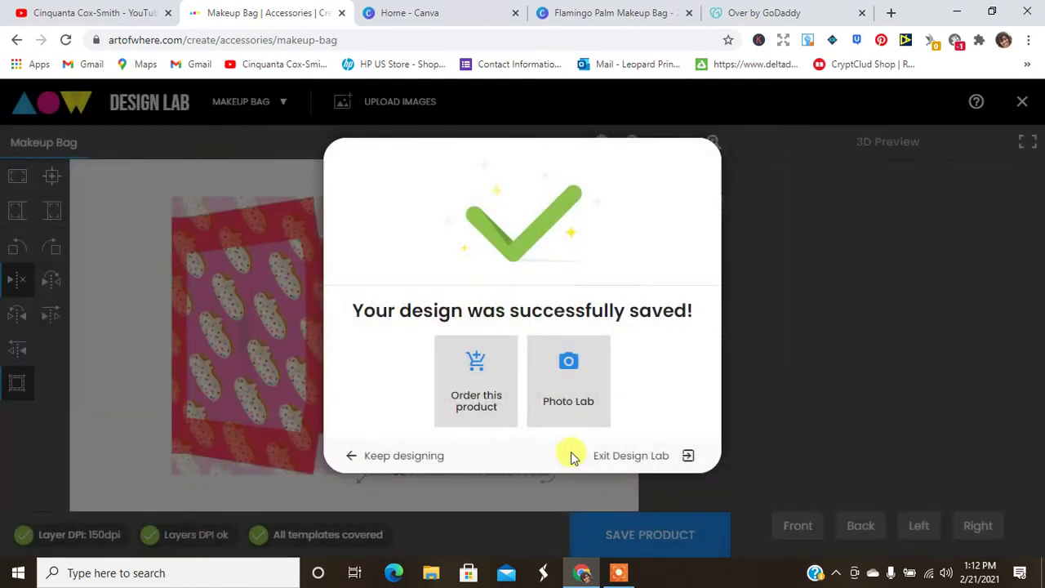
left_click(575, 389)
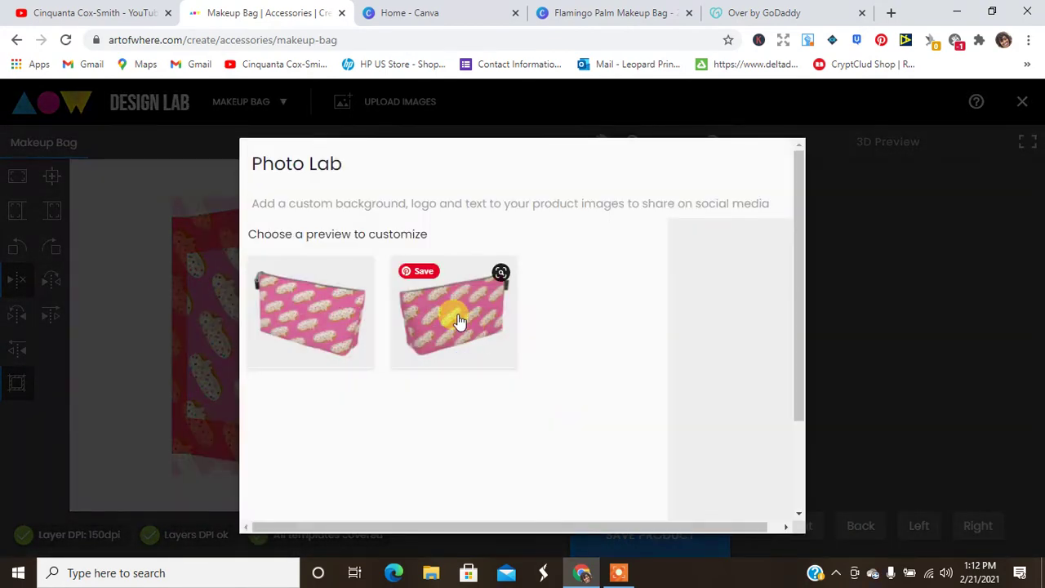
right_click(322, 312)
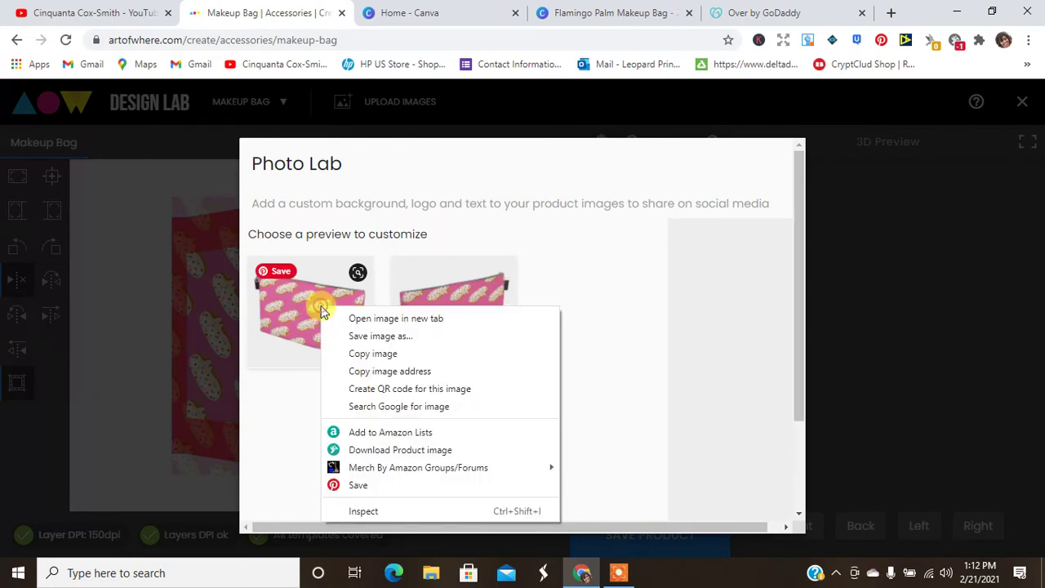
left_click(380, 339)
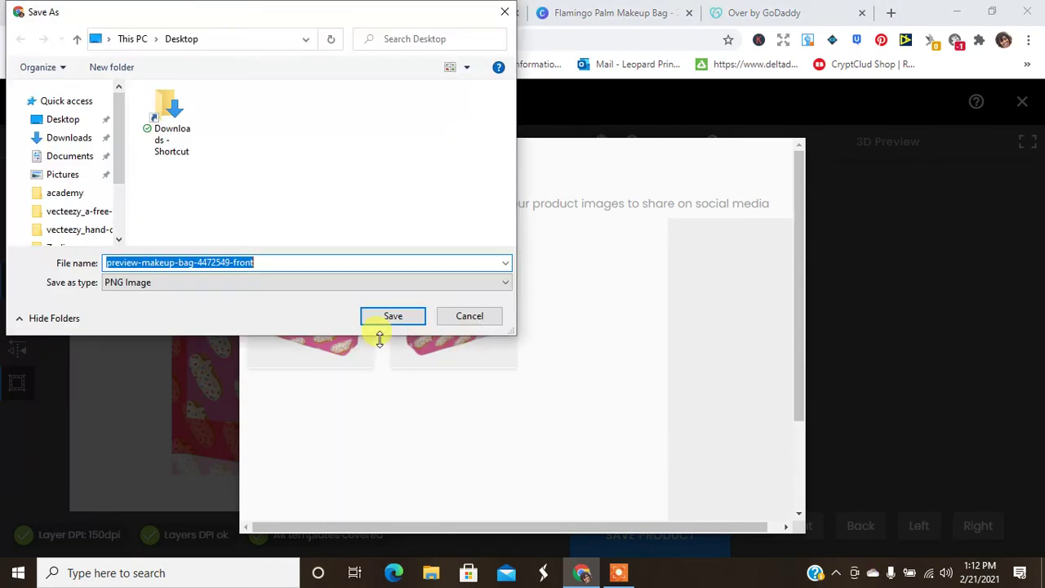
type("donut")
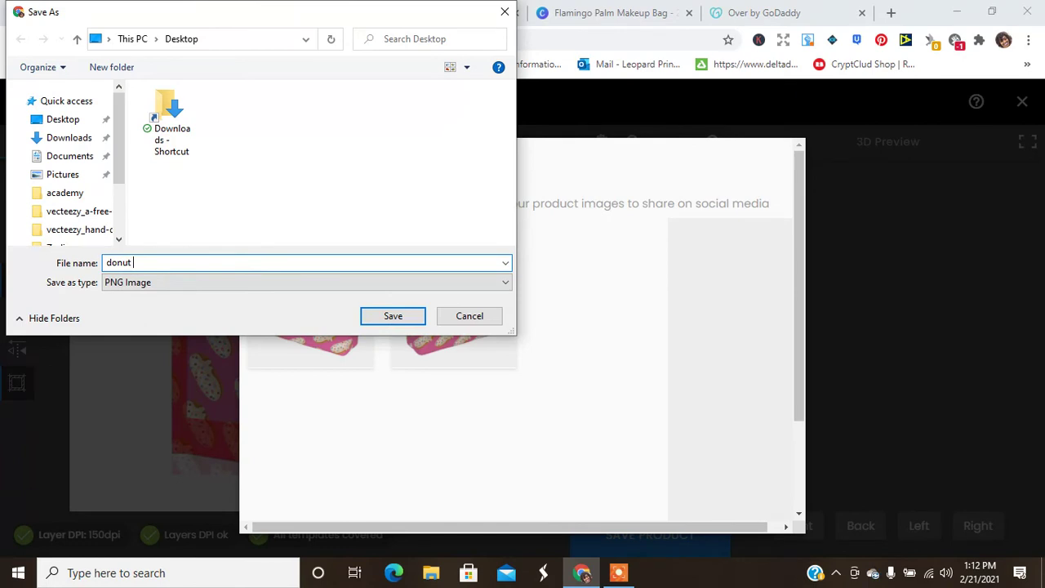
type(" makeup")
key("Return")
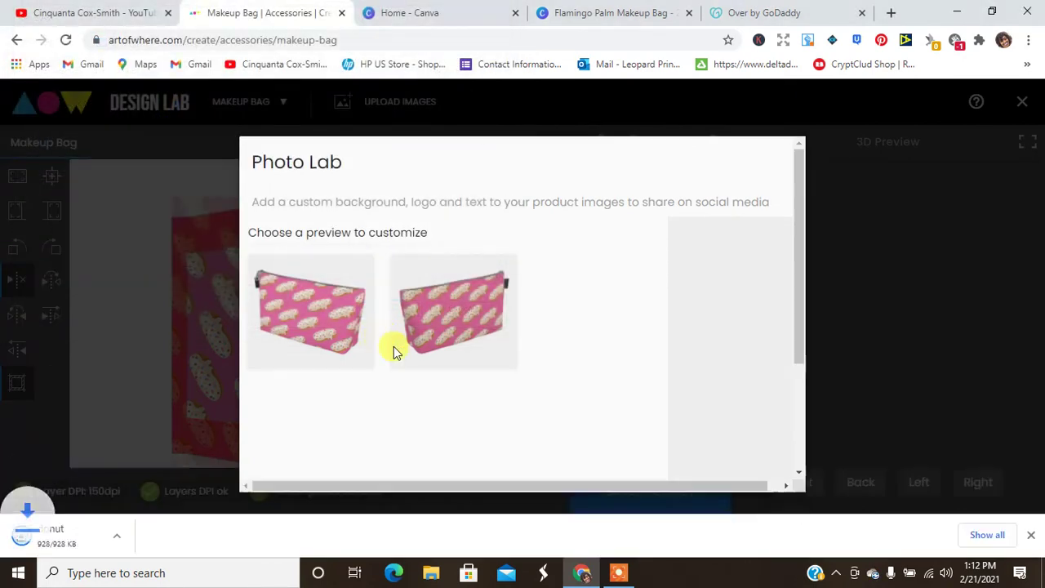
left_click_drag(801, 336, 808, 446)
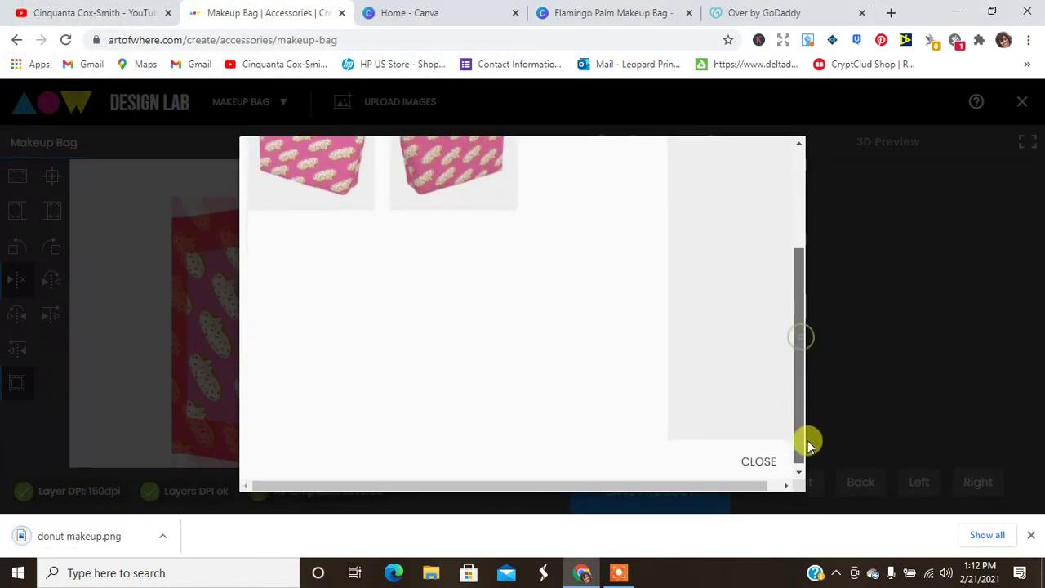
- Close the Photo Lab and exit the Design Lab, confirming the exit
left_click(759, 458)
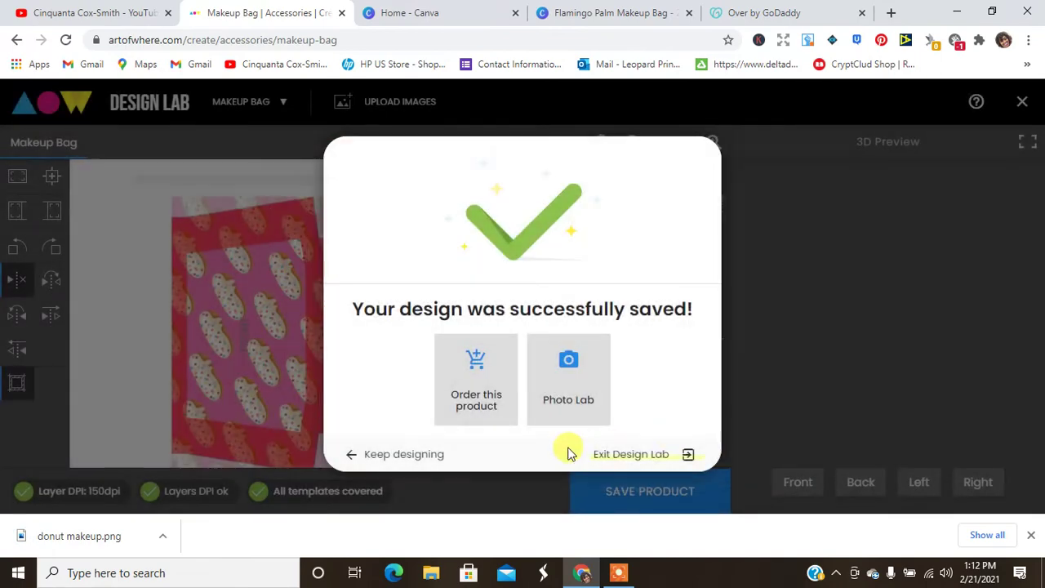
left_click(674, 459)
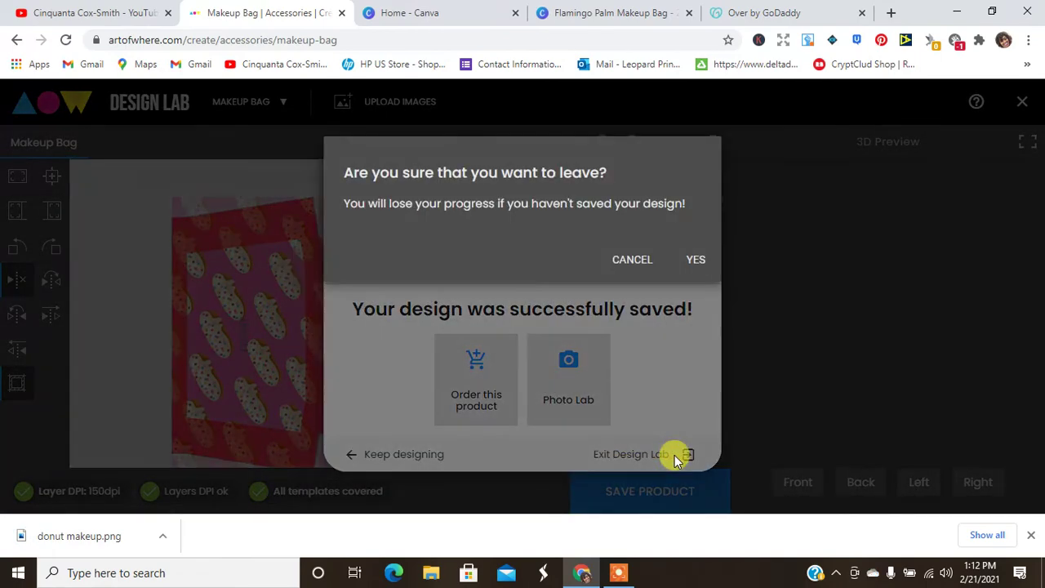
left_click(687, 268)
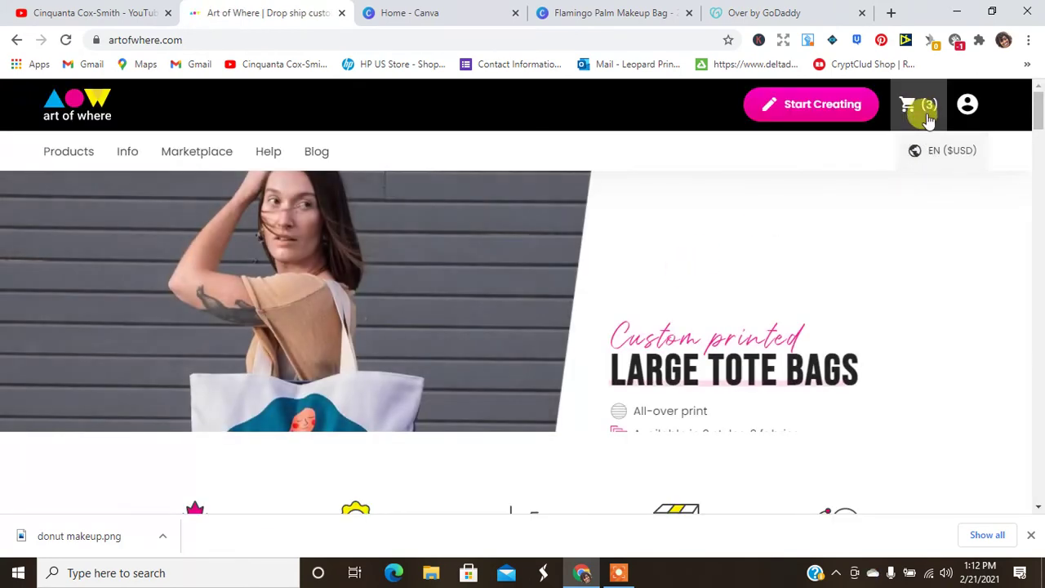
- Remove the Sticker and Artist card from the cart, leaving the Donut Makeup Bag at $17.00
left_click(922, 105)
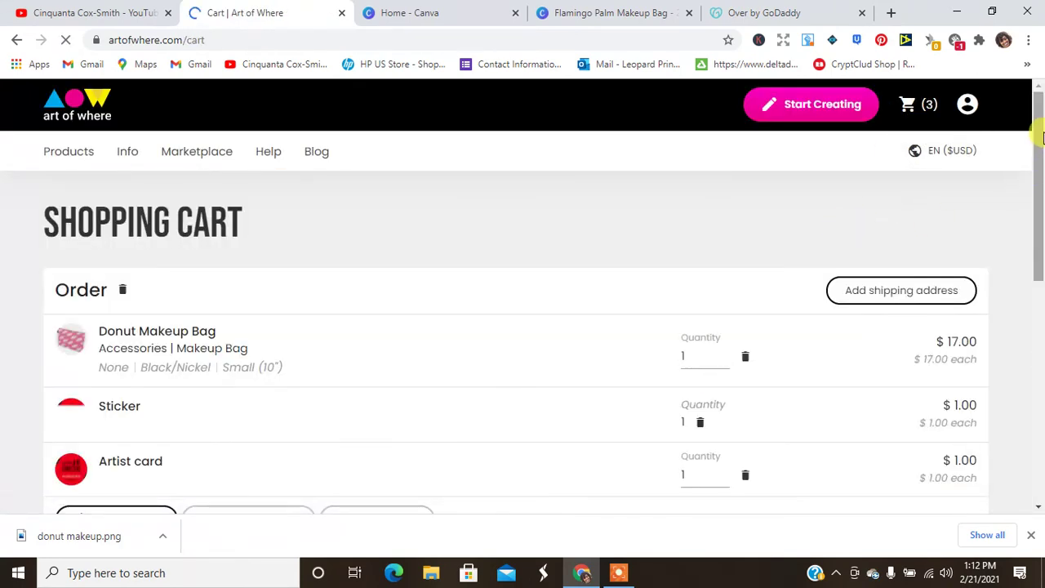
left_click_drag(1042, 141, 1041, 190)
left_click(702, 308)
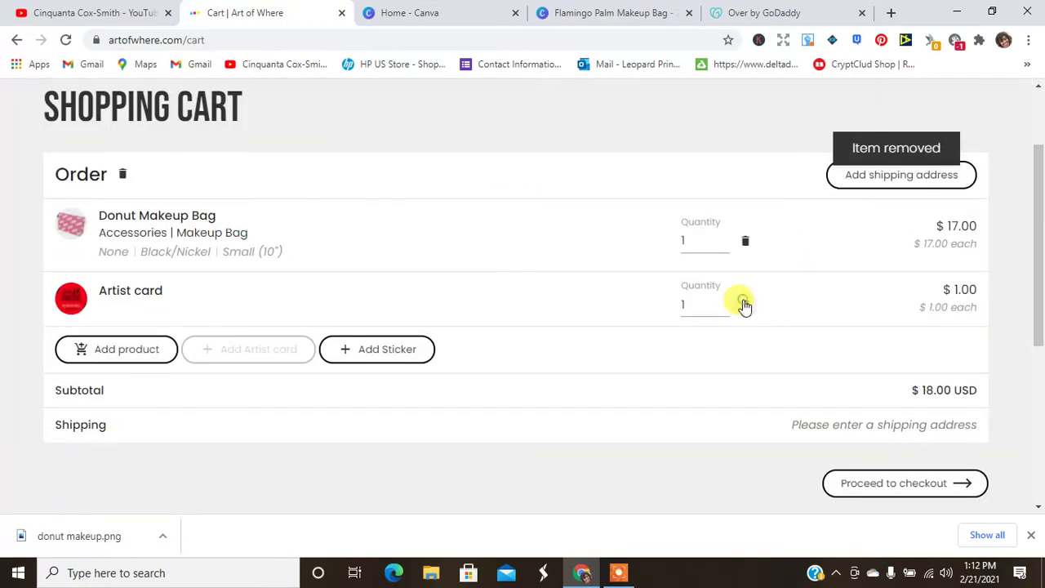
left_click(745, 304)
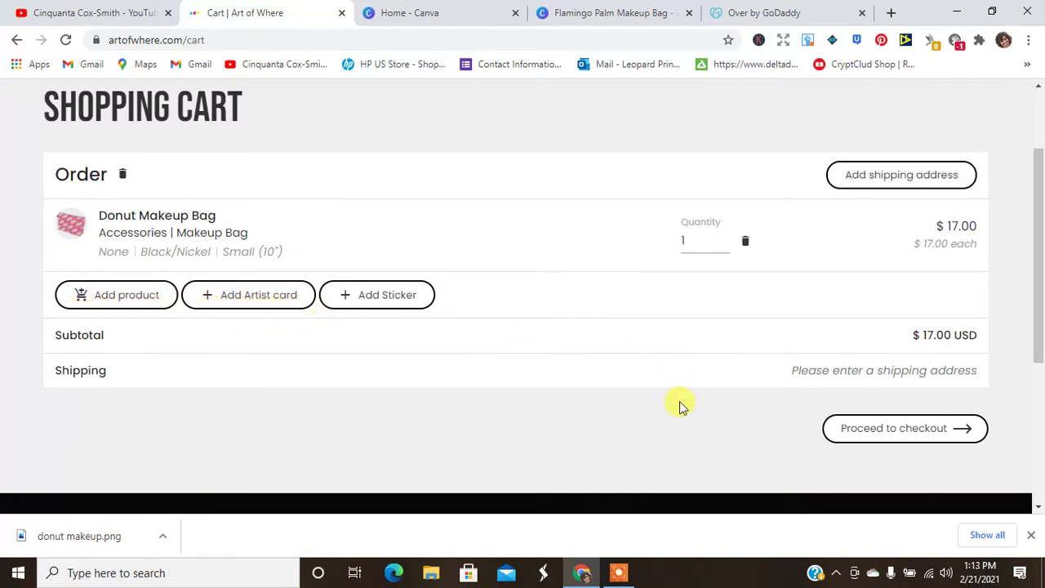
left_click(1032, 536)
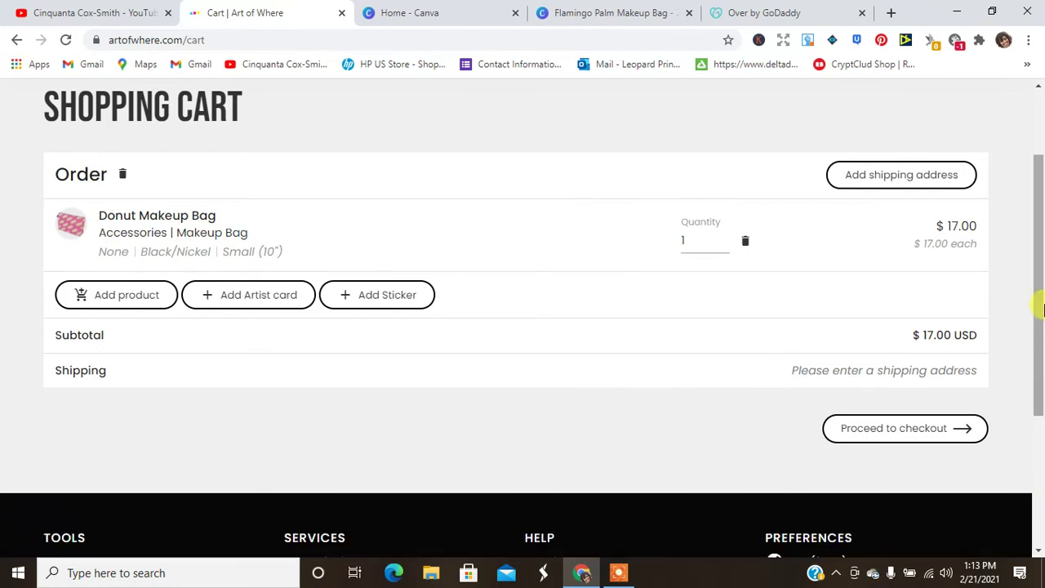
left_click_drag(1043, 296, 1036, 215)
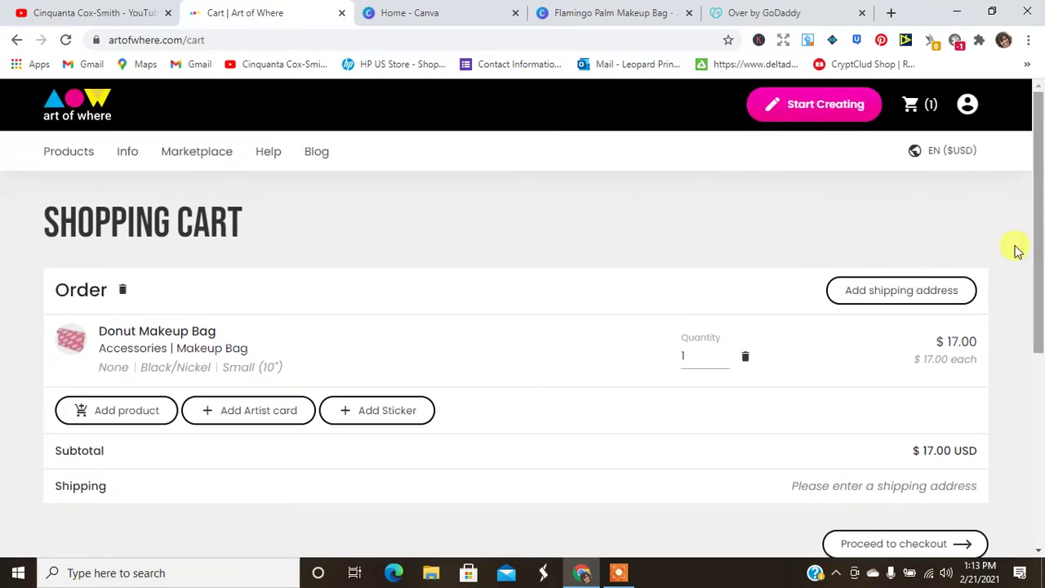
scroll(1039, 253, "down", 2)
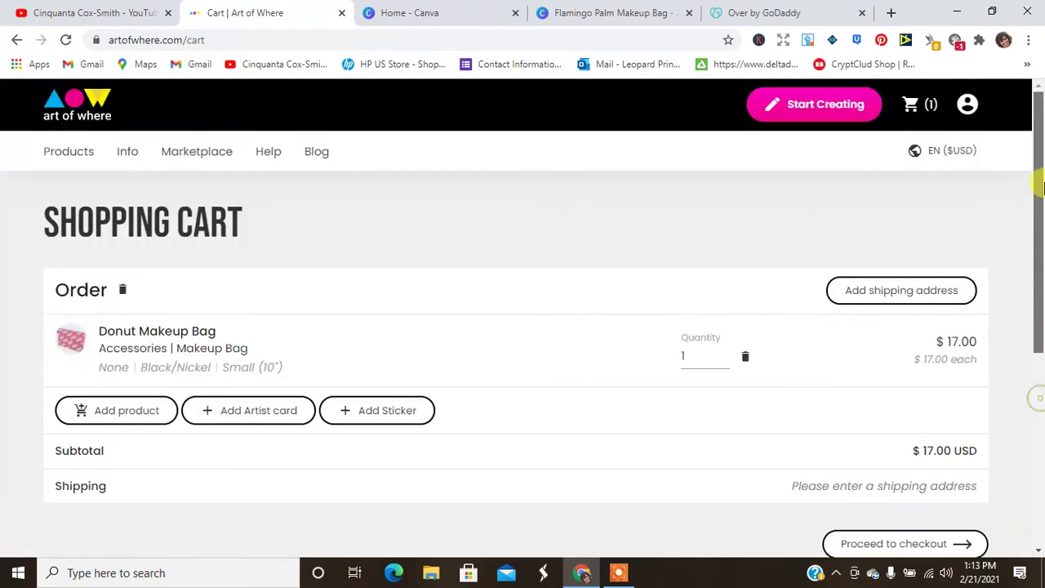
mouse_move(53, 157)
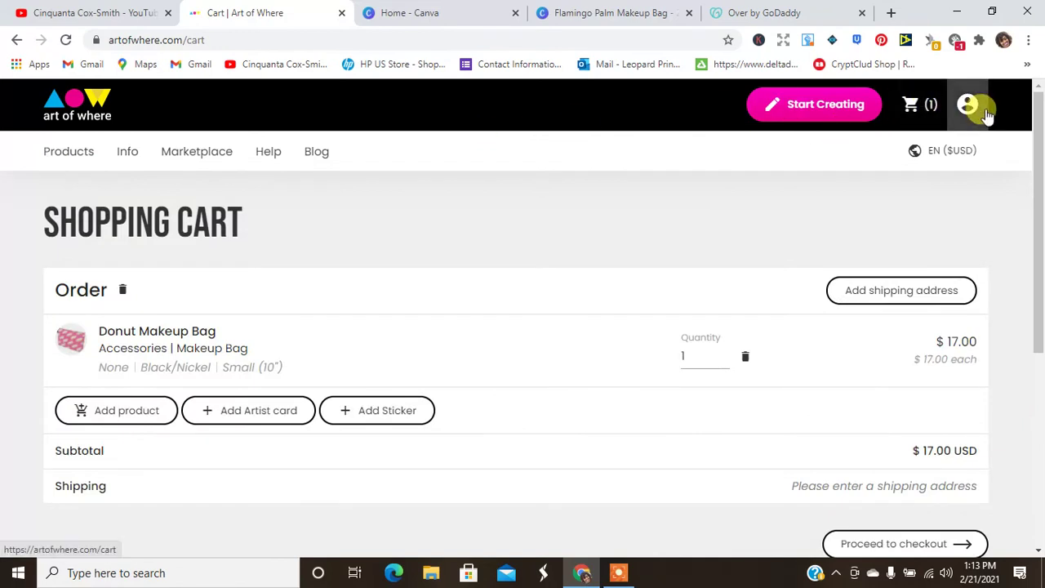
mouse_move(976, 107)
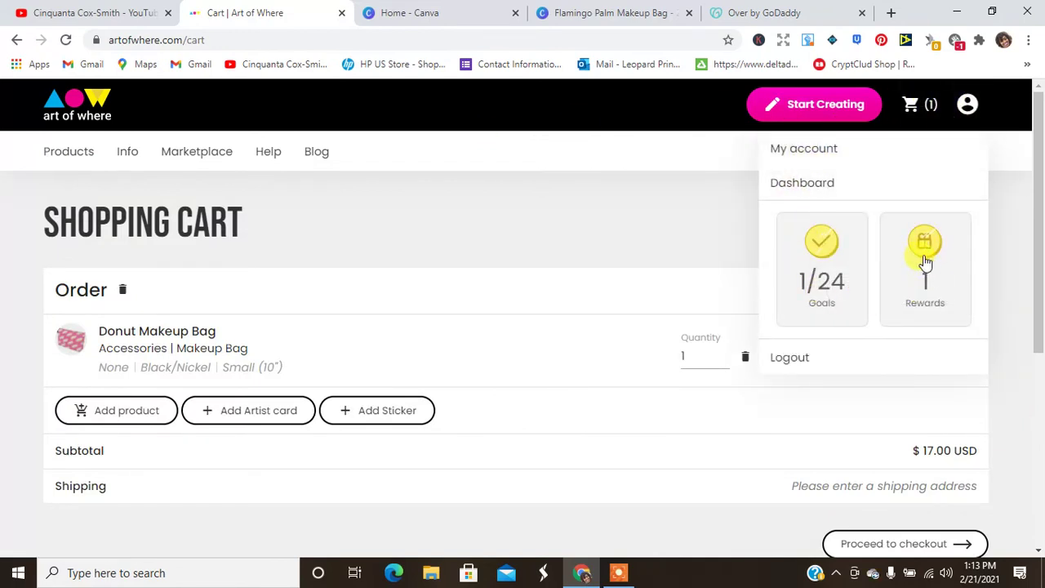
left_click(925, 258)
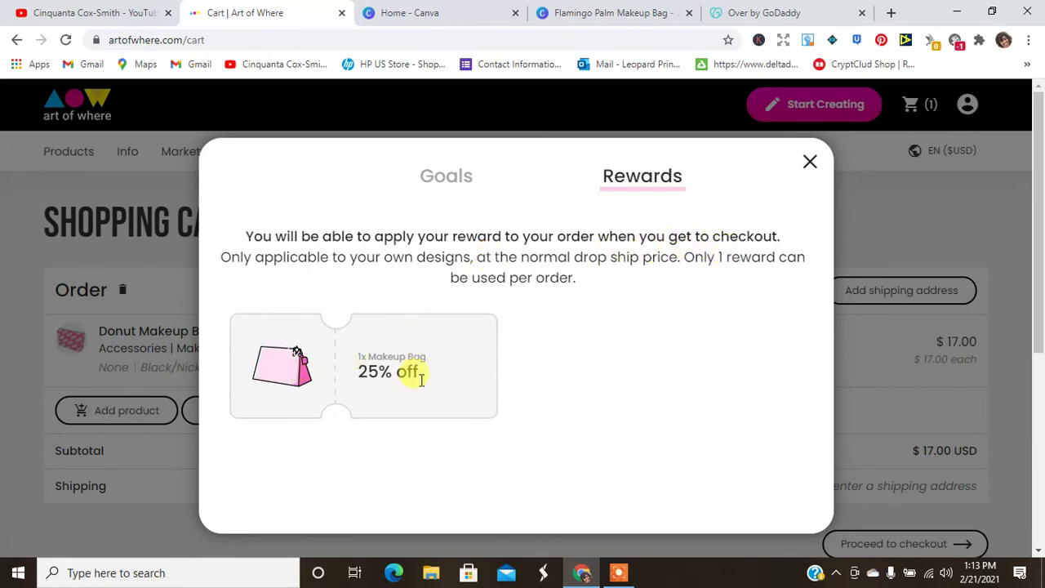
left_click(441, 186)
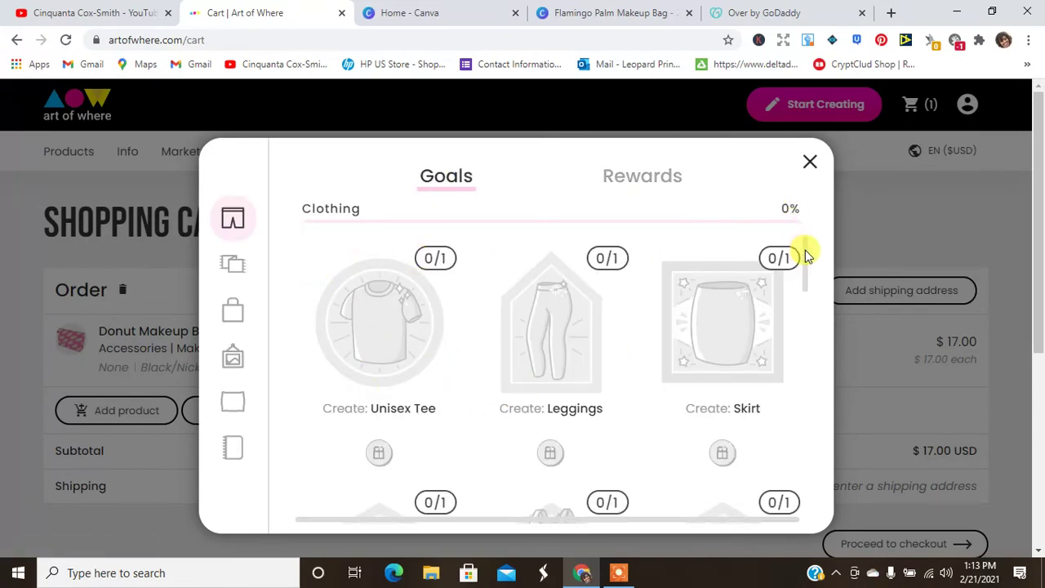
left_click_drag(805, 255, 822, 217)
scroll(817, 443, "down", 1)
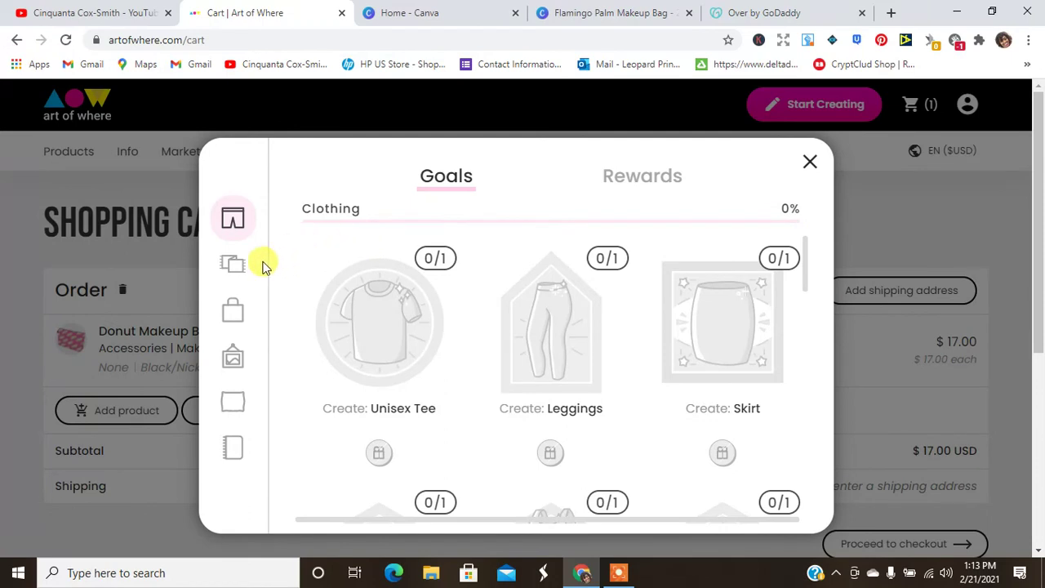
left_click(234, 264)
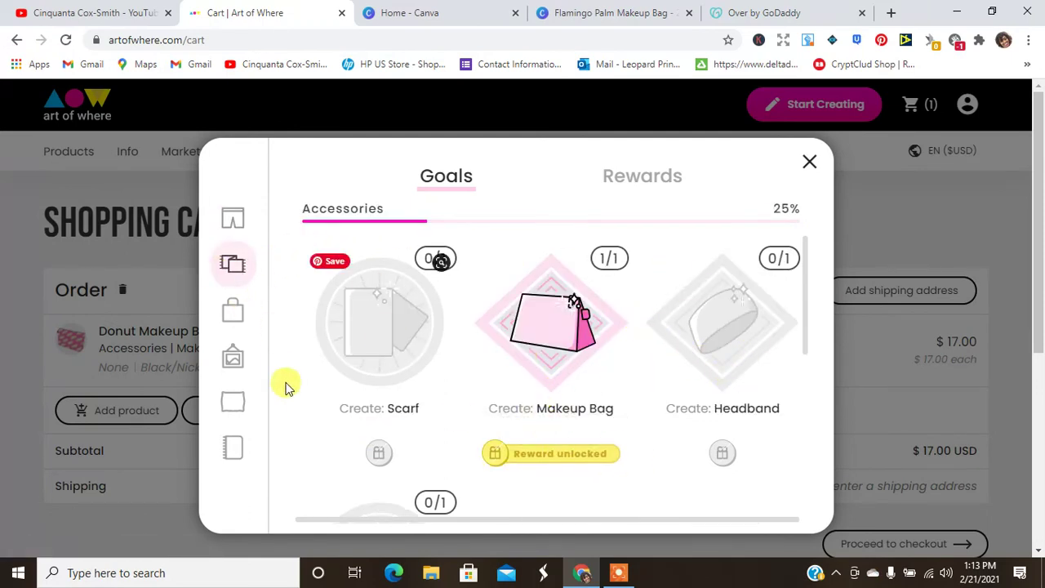
left_click(232, 310)
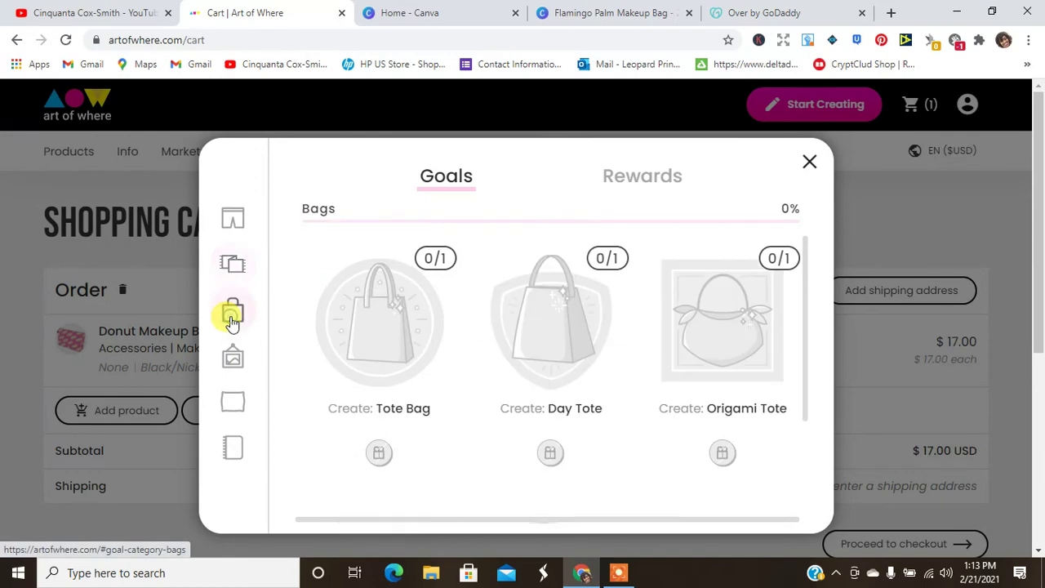
left_click(231, 360)
left_click(231, 400)
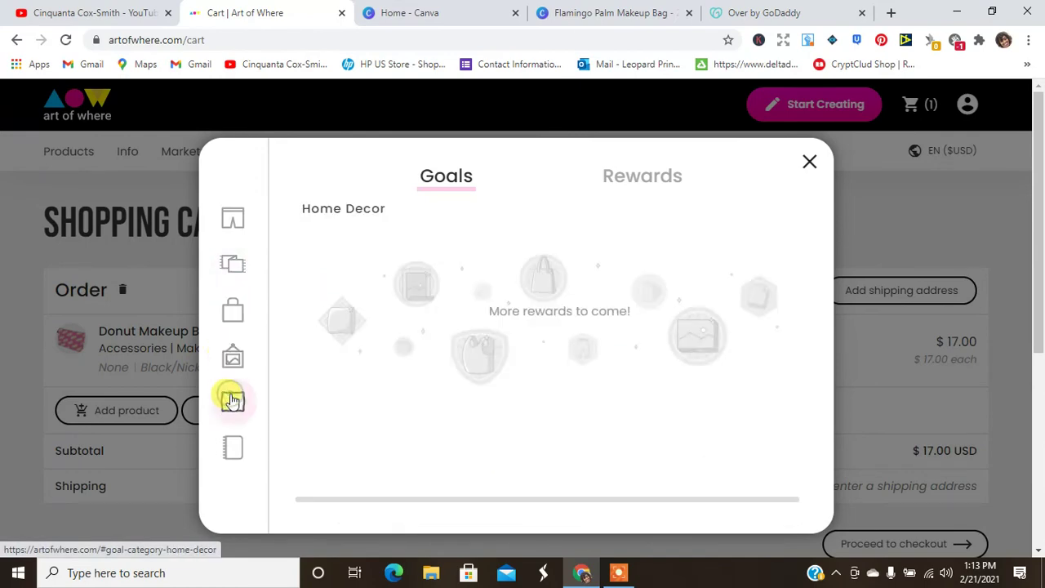
left_click(229, 439)
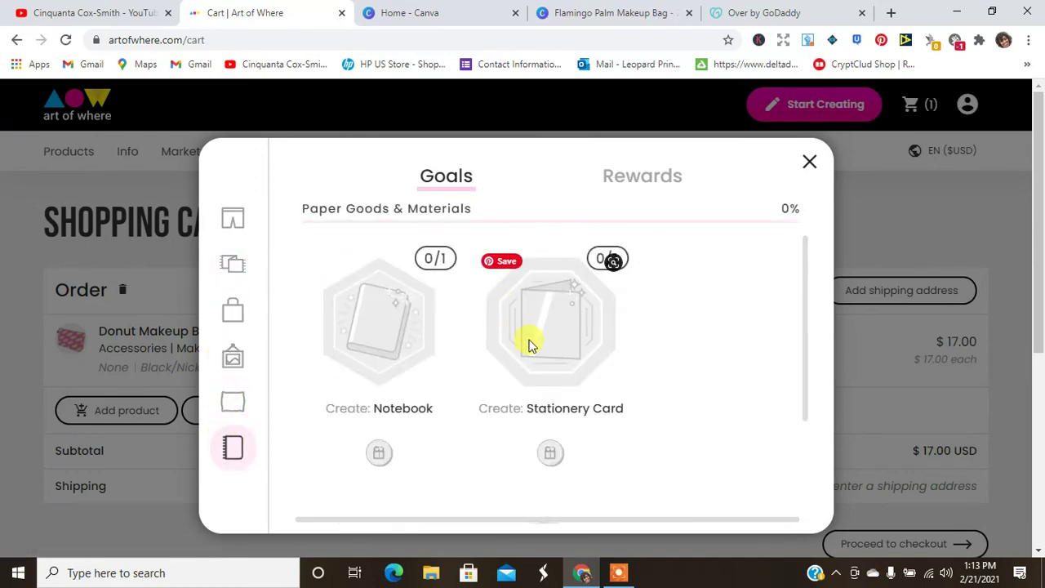
left_click(646, 178)
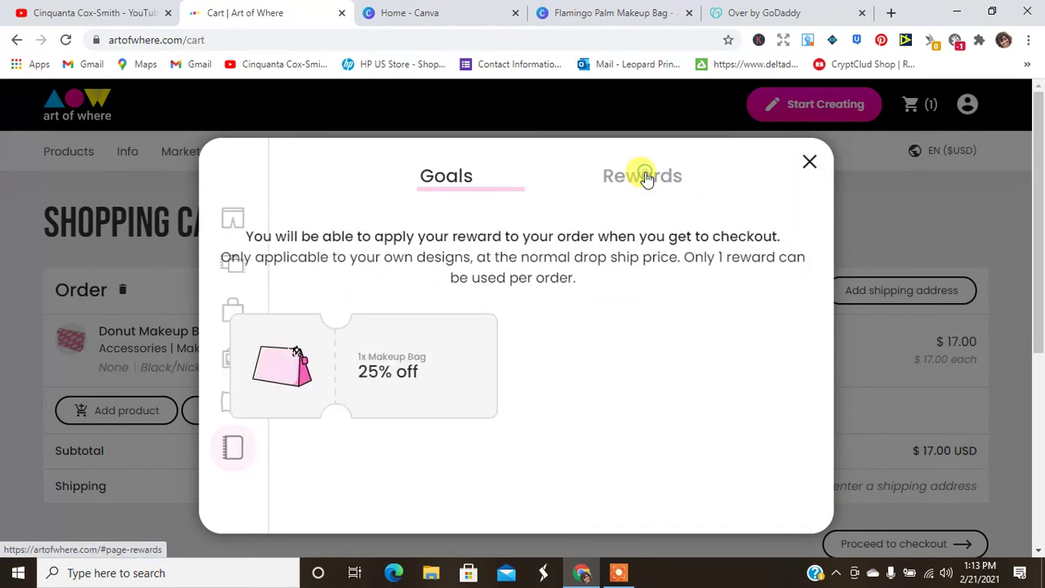
left_click(810, 162)
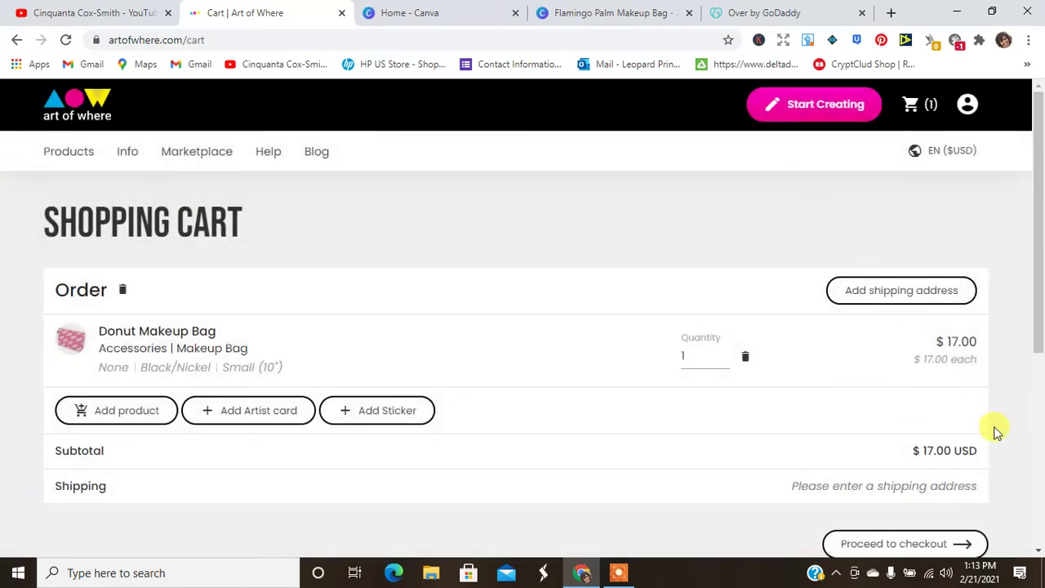
- Set the saved Home address as the order's shipping address
left_click(923, 546)
left_click(597, 255)
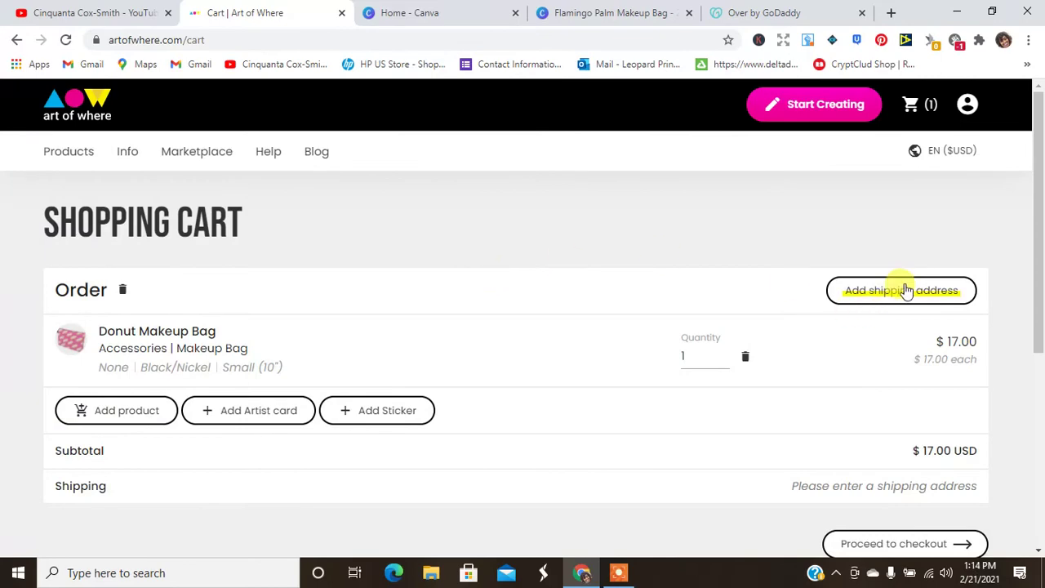
left_click(905, 291)
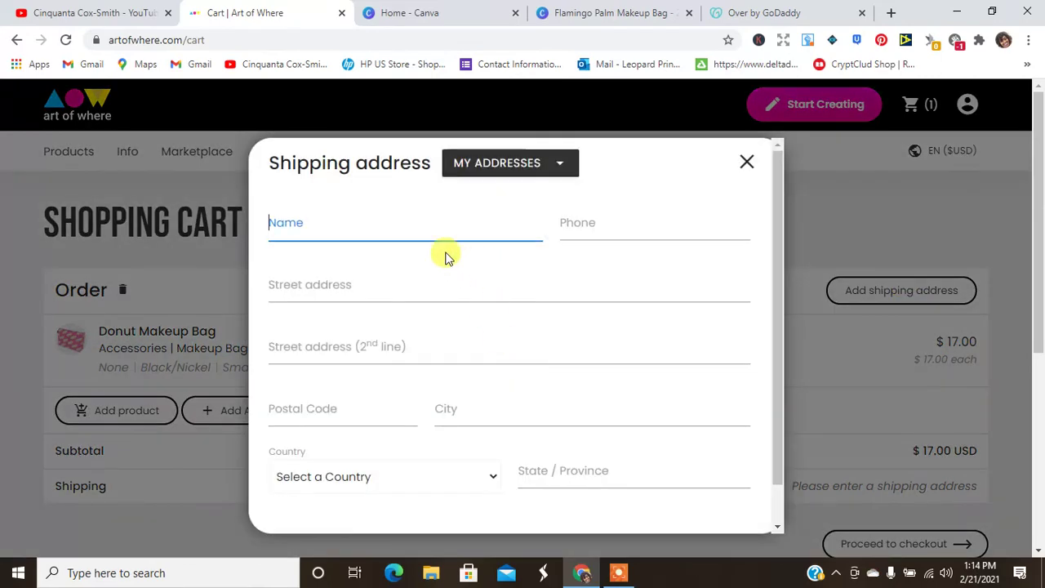
left_click(558, 176)
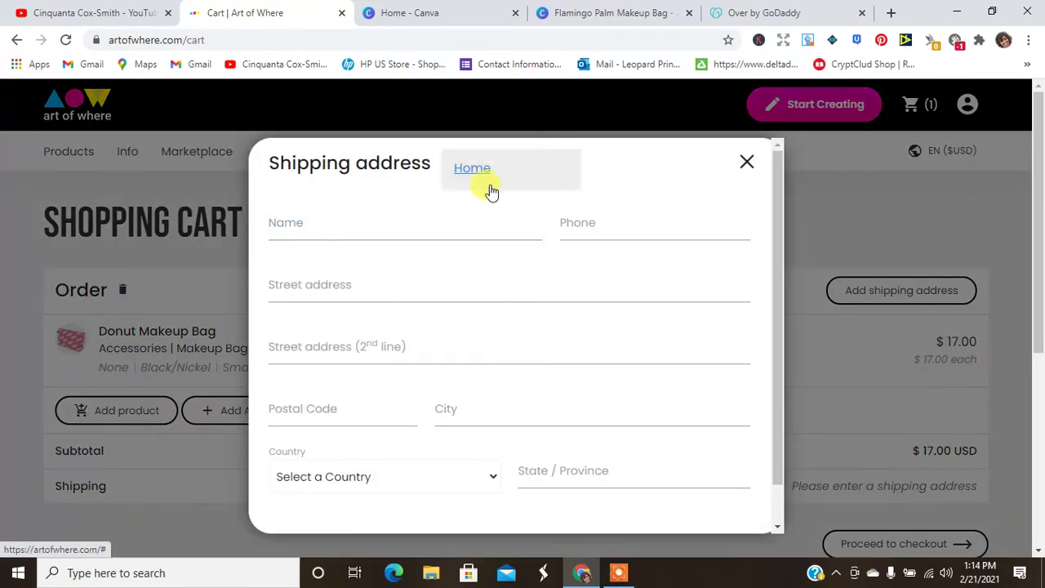
left_click(466, 173)
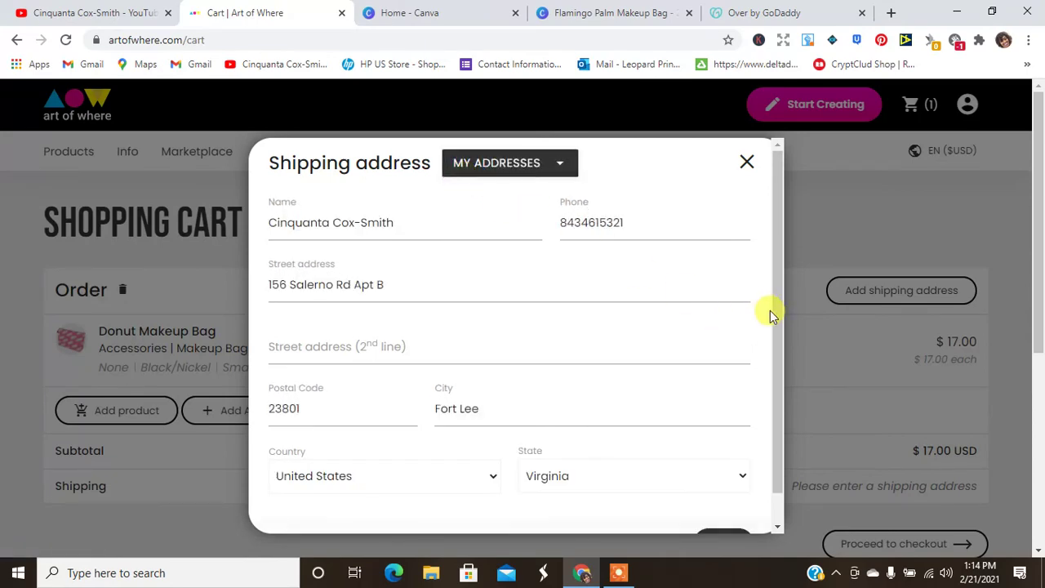
scroll(780, 320, "down", 1)
left_click(725, 506)
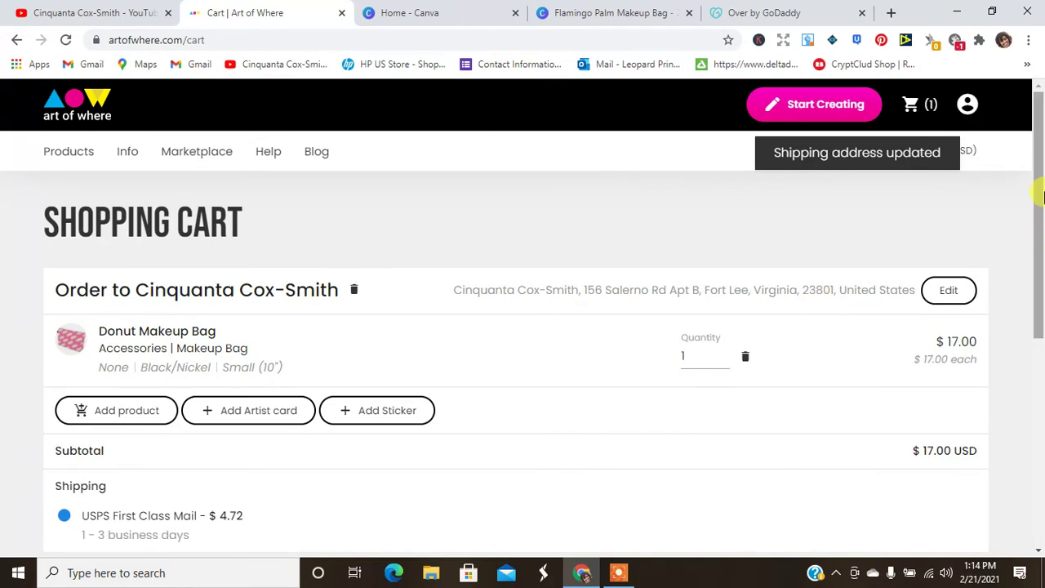
- Proceed to checkout and save the prefilled billing address, reaching the $21.72 order confirmation
scroll(1042, 233, "down", 1)
left_click_drag(1042, 233, 1042, 286)
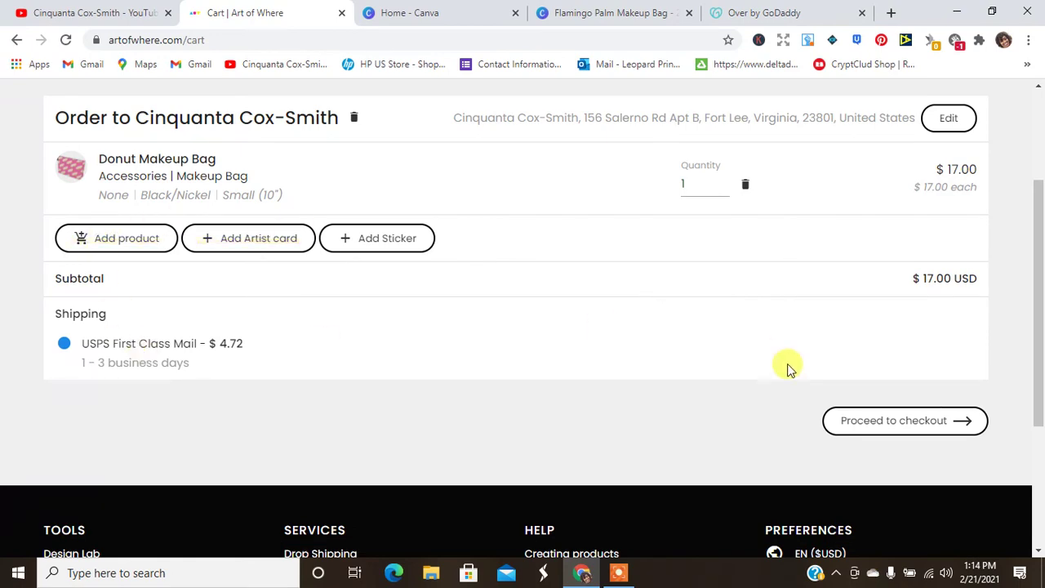
left_click(886, 420)
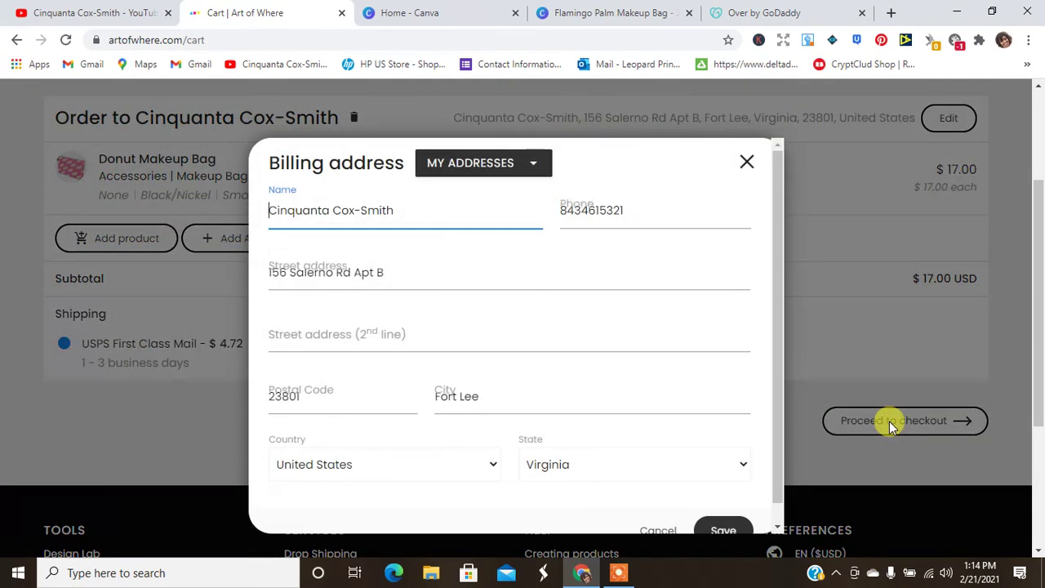
scroll(776, 245, "down", 1)
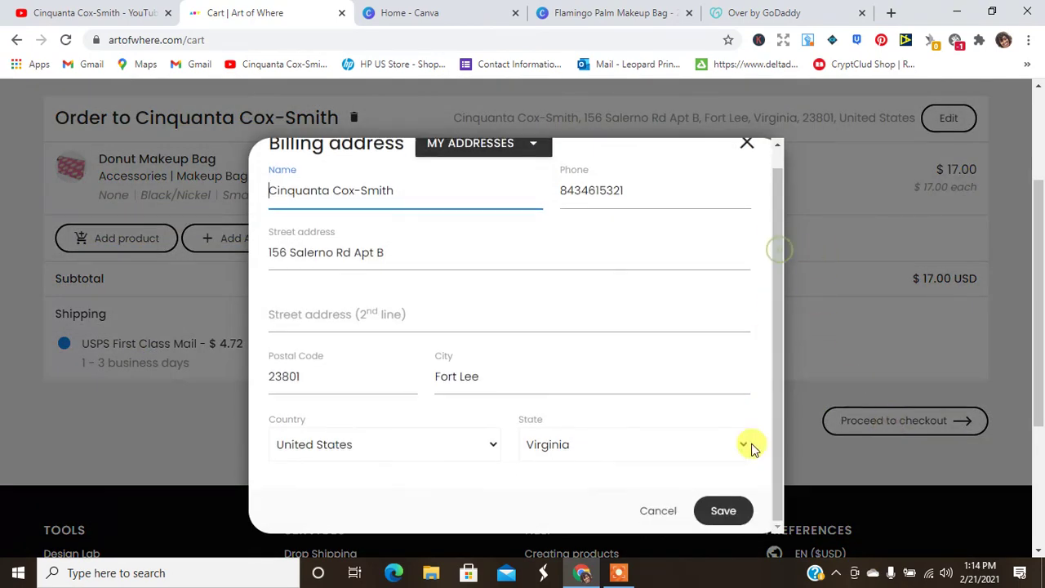
left_click(724, 512)
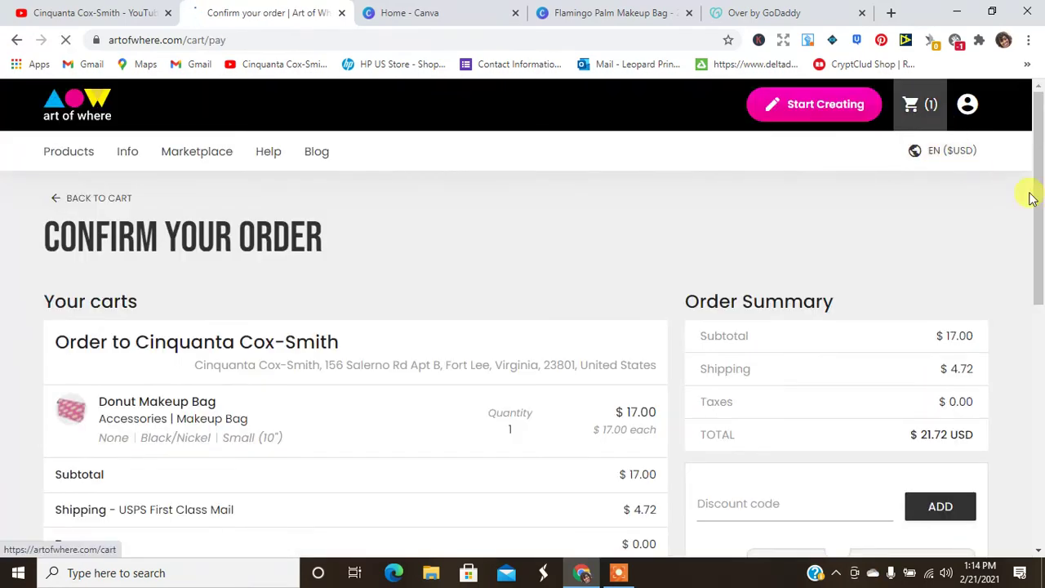
- Apply the 25% off Makeup Bag reward, taking $4.25 off for a $17.47 total
scroll(1041, 245, "down", 1)
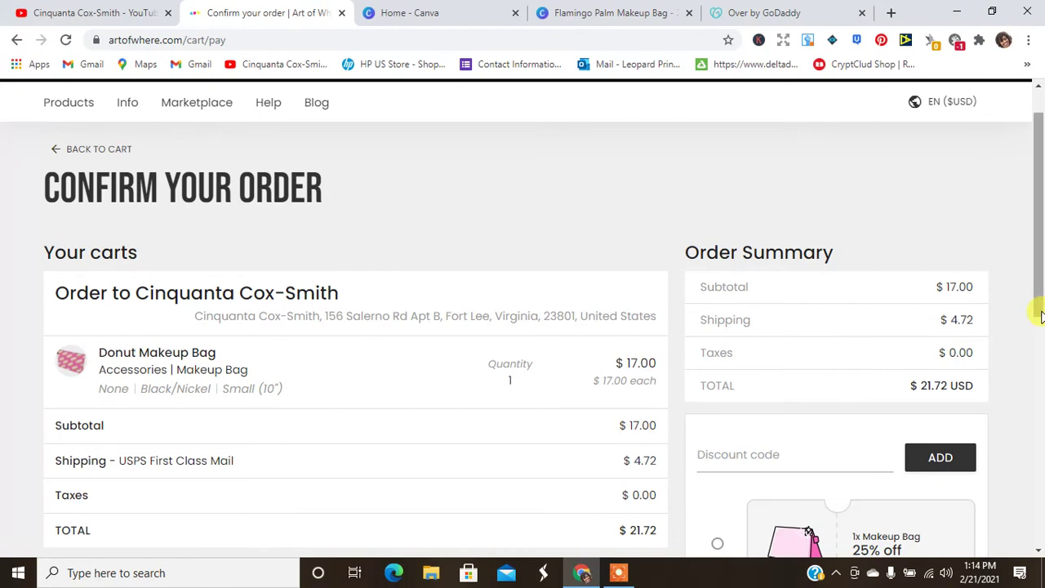
left_click_drag(1041, 278, 1034, 376)
left_click(718, 304)
left_click(941, 216)
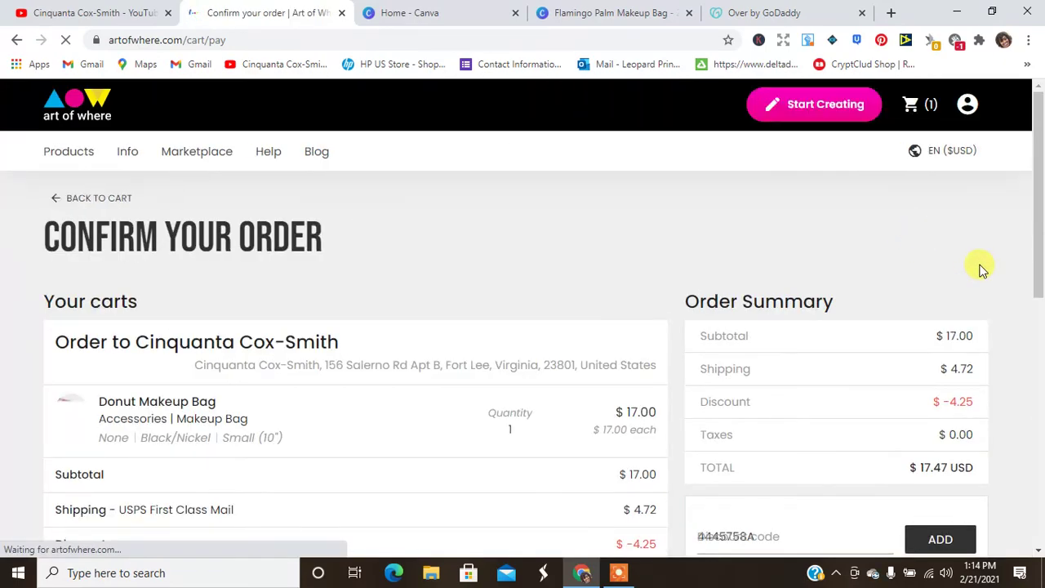
left_click_drag(1041, 151, 1041, 365)
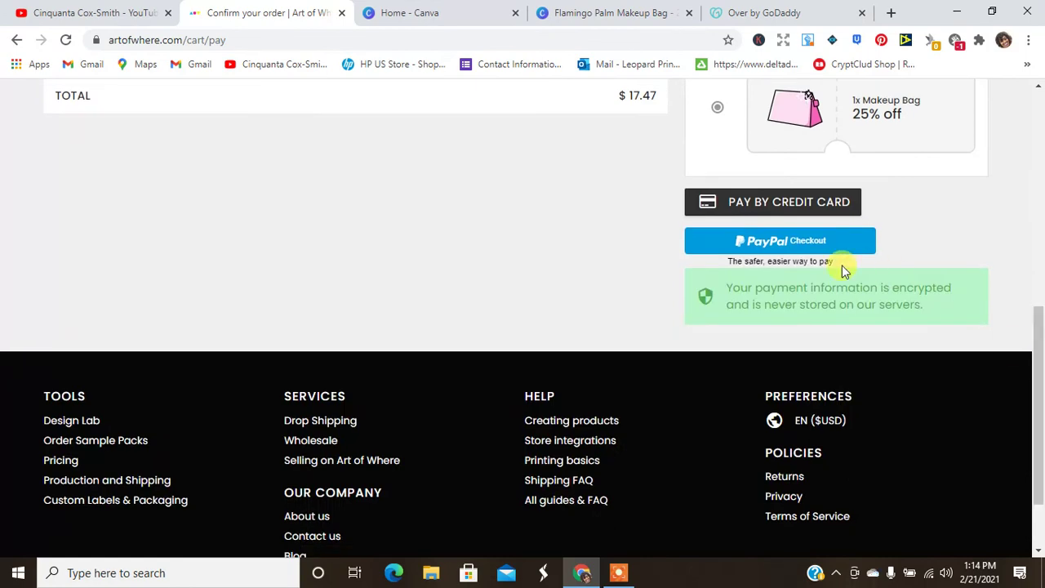
left_click_drag(1034, 401, 1036, 175)
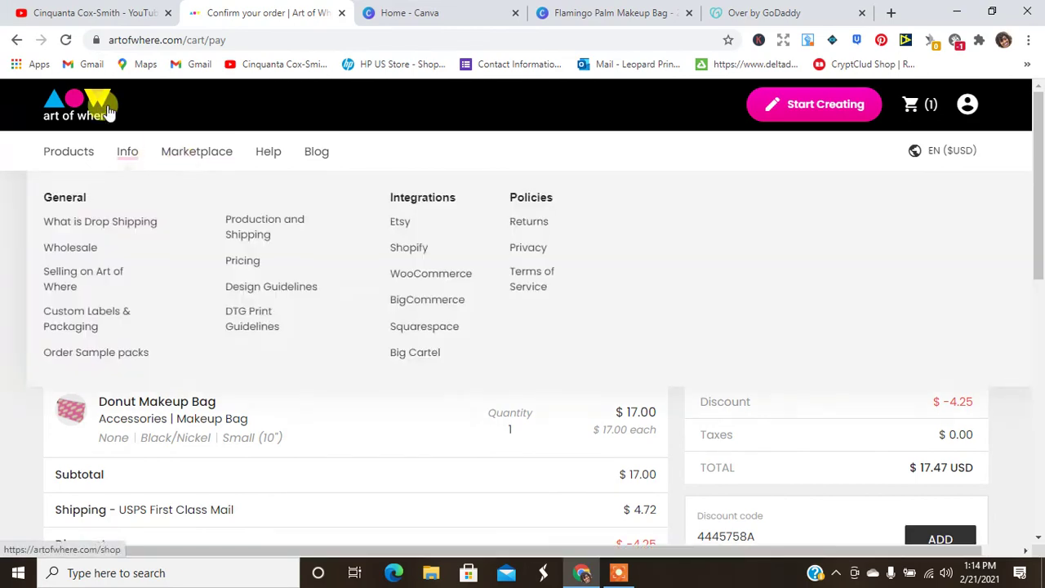
- Switch Chrome back to the Coins and Connections YouTube channel home page
left_click(61, 10)
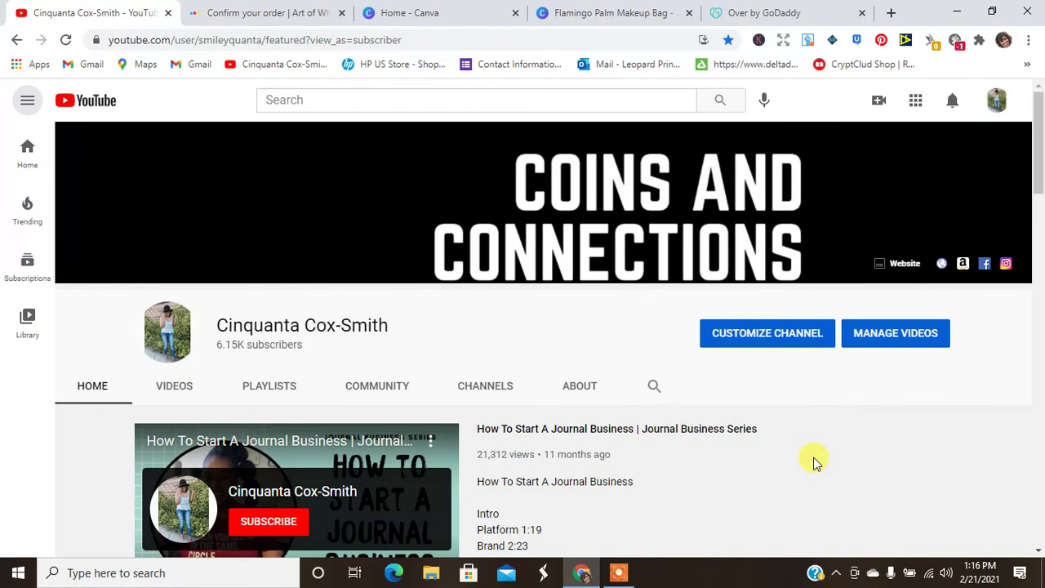
left_click(622, 576)
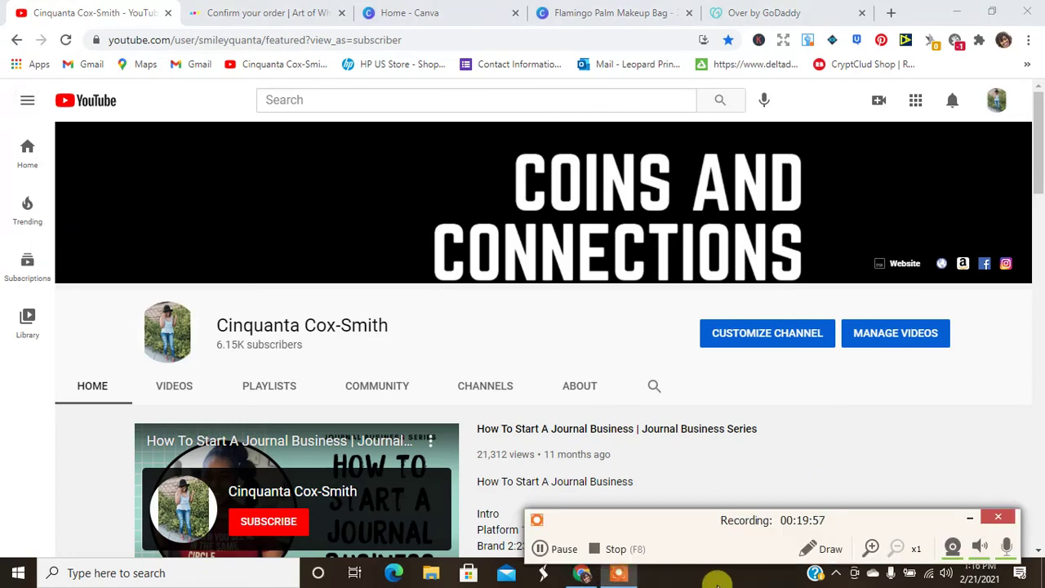